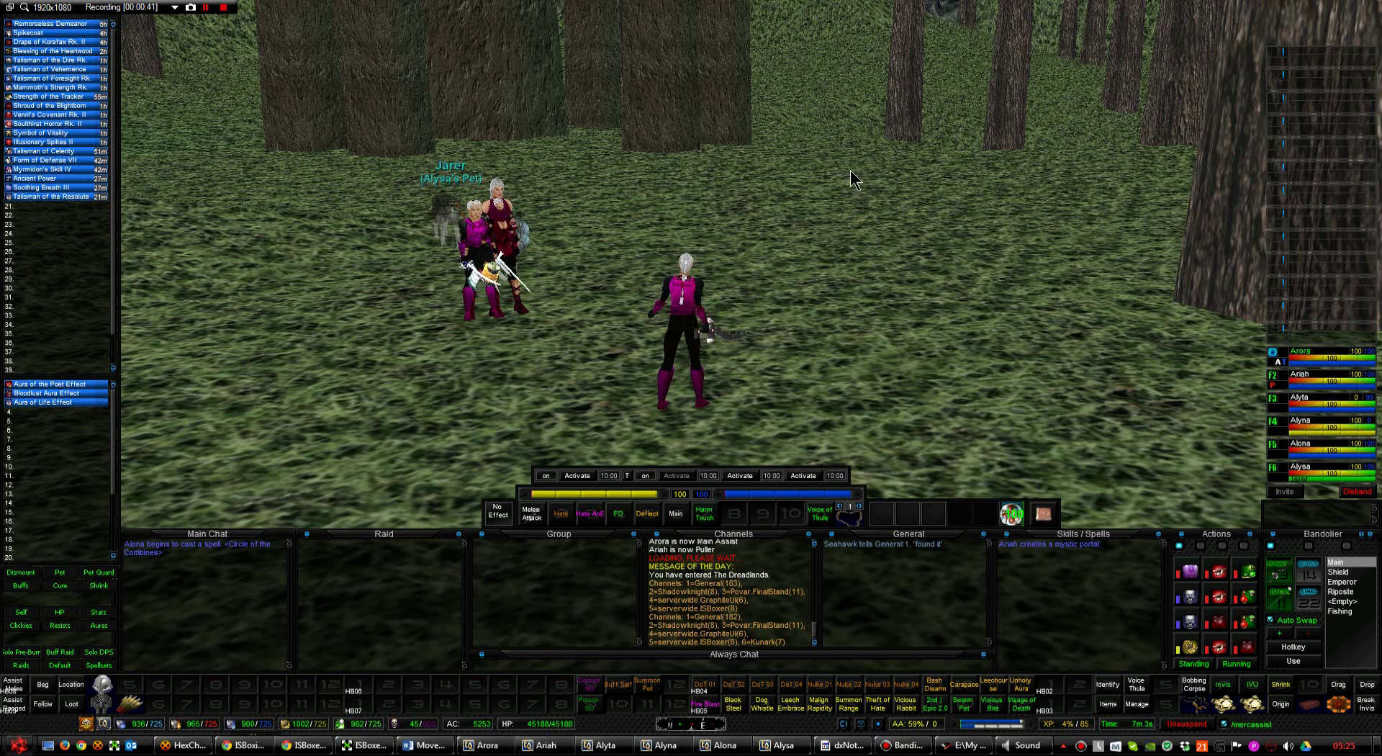
- Open EverQuest's Tracking list of nearby creatures in The Dreadlands with the T hotkey
key("t")
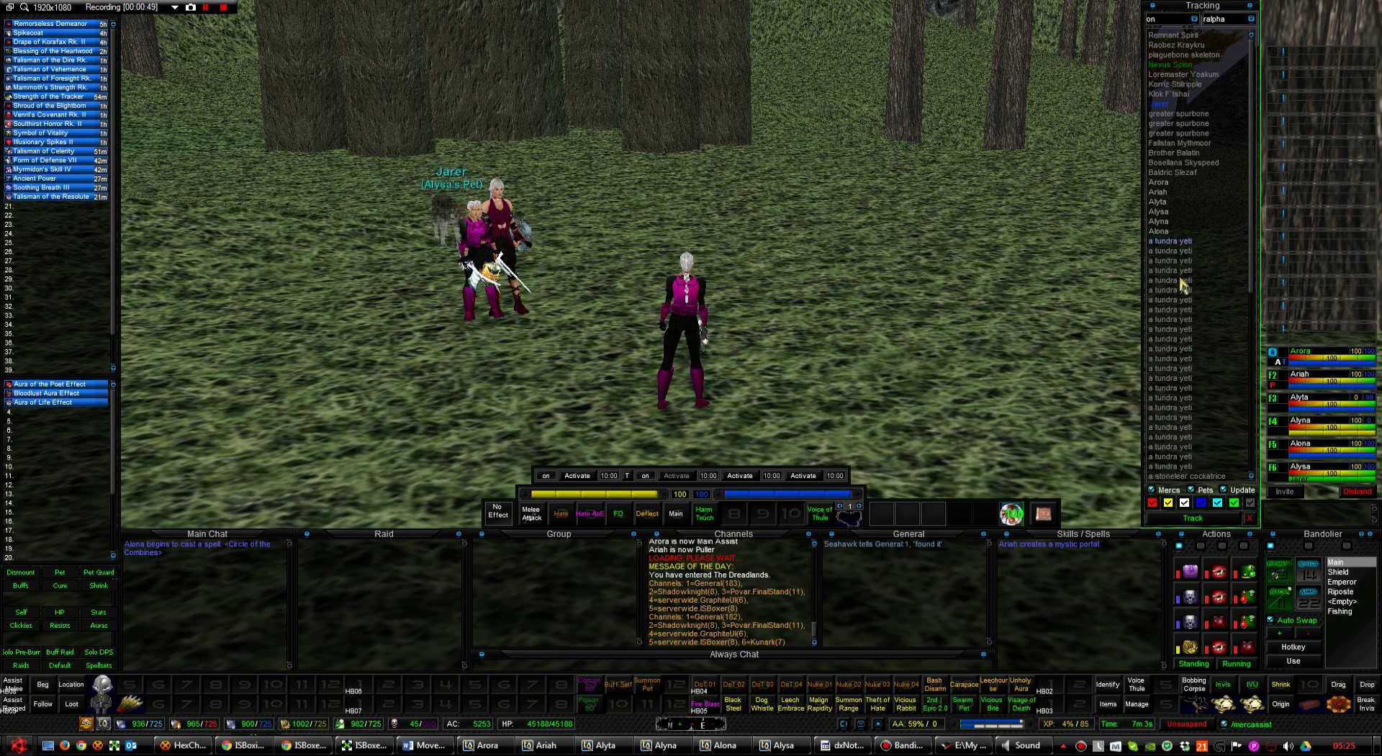
- Select one of the 'a tundra yeti' entries in the Tracking list to track it
left_click(1233, 270)
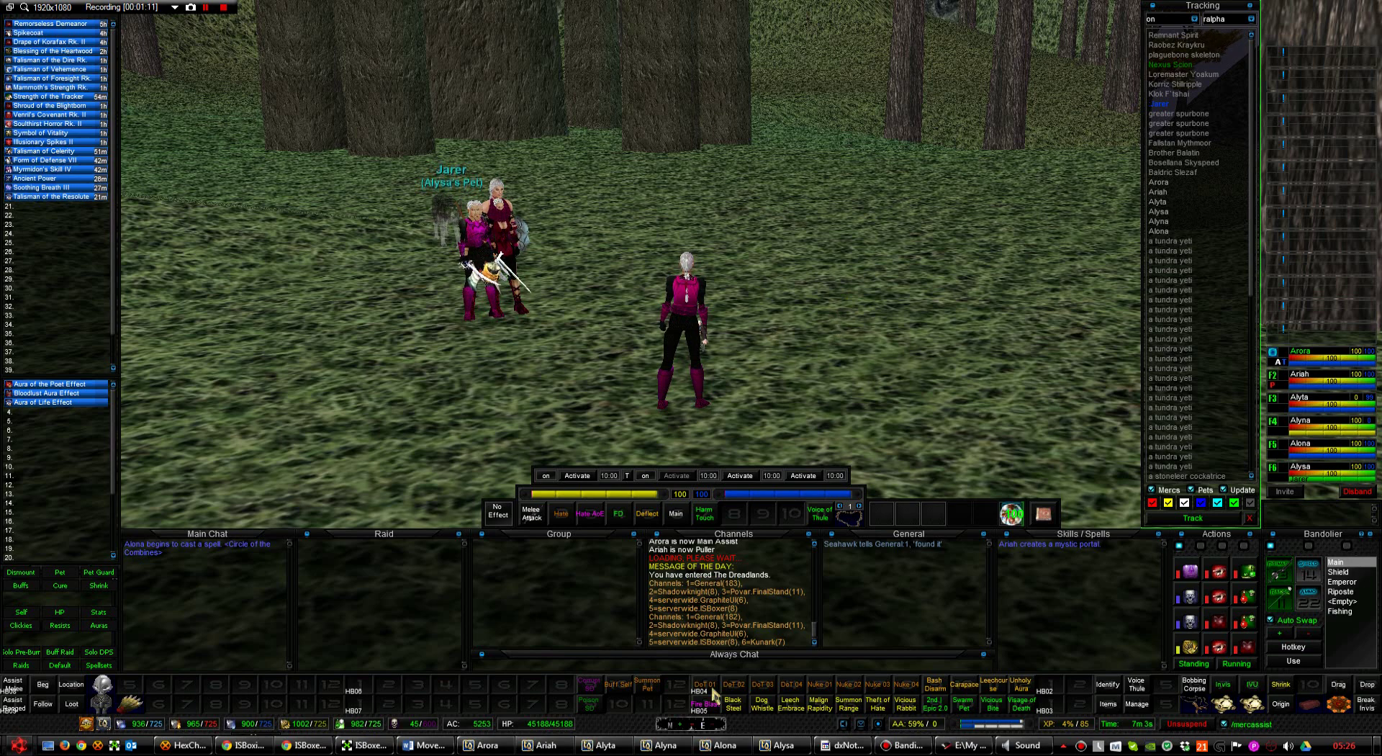
- Bring up the ISBoxer profile editor and view the Non-Trackers action target group
left_click(363, 745)
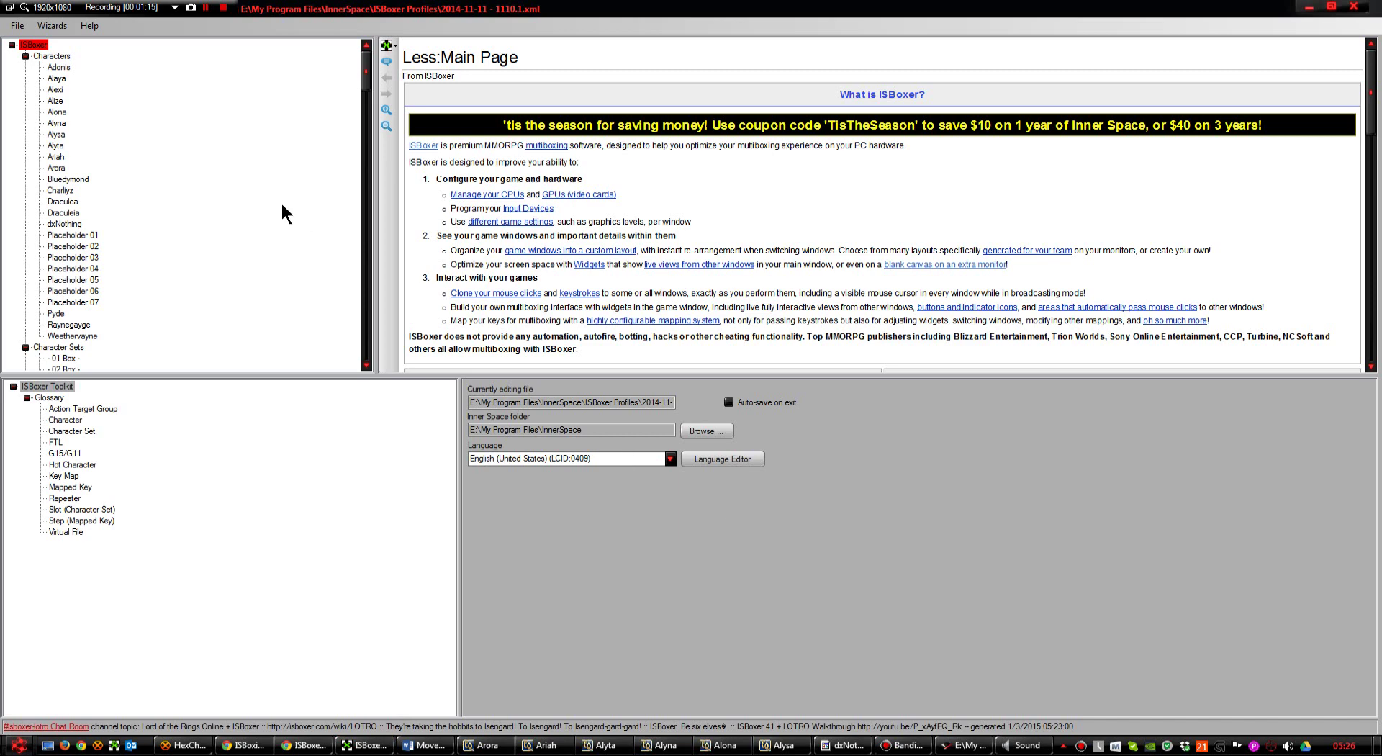
scroll(280, 205, "down", 15)
scroll(280, 201, "down", 5)
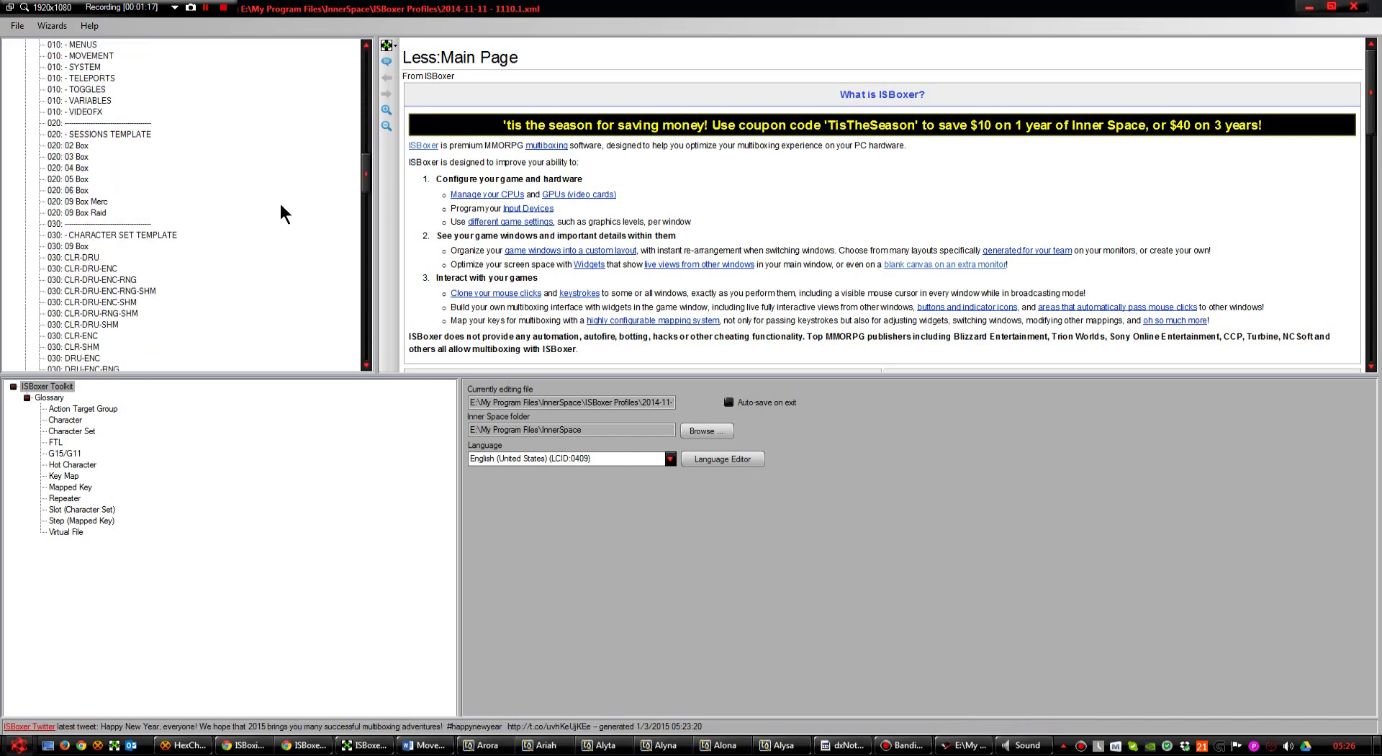
scroll(287, 179, "down", 5)
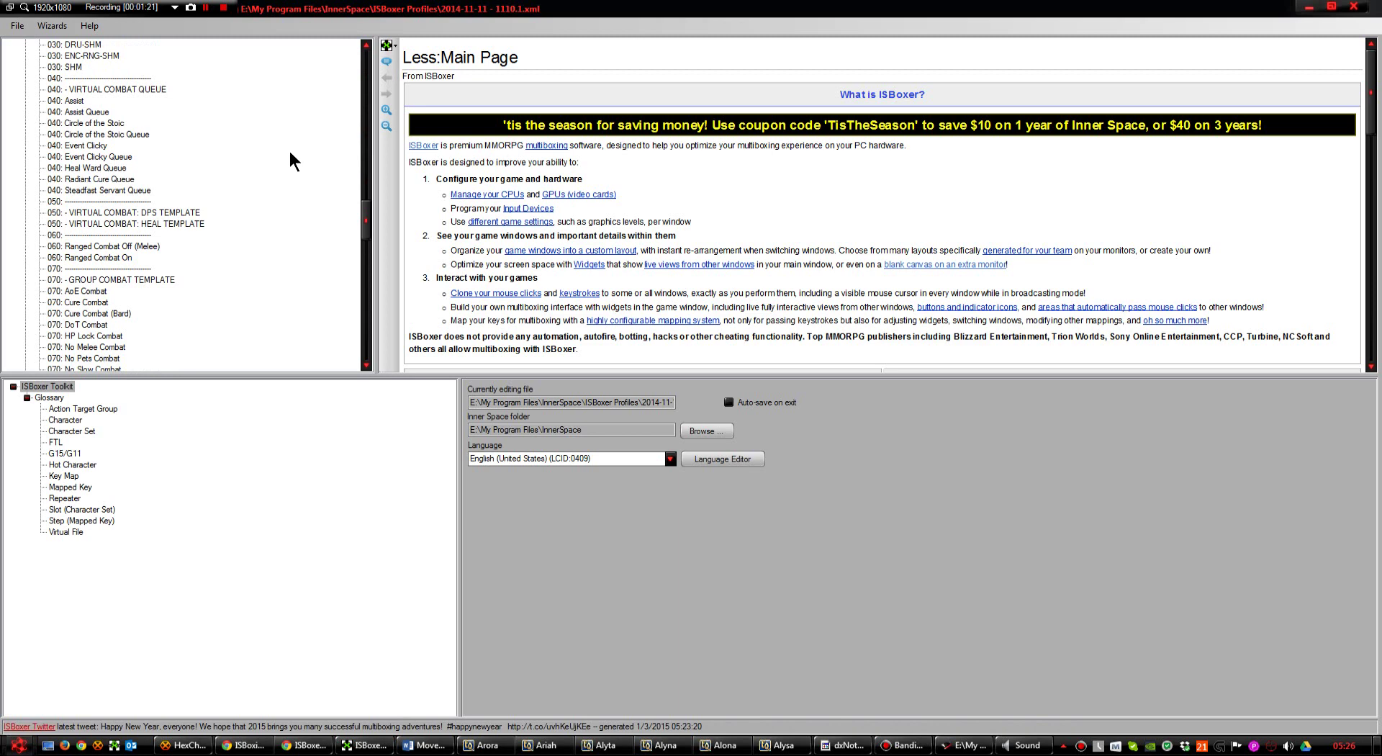
scroll(314, 162, "down", 10)
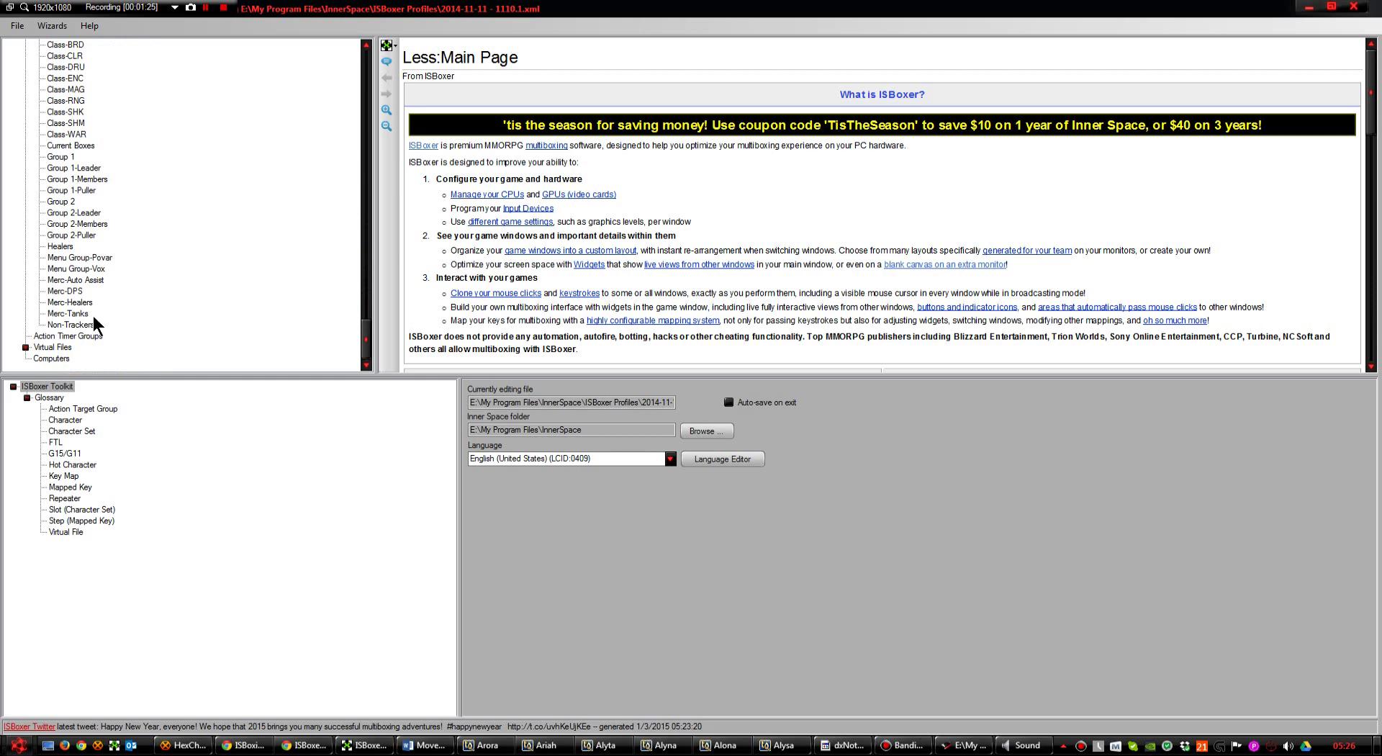
left_click(134, 325)
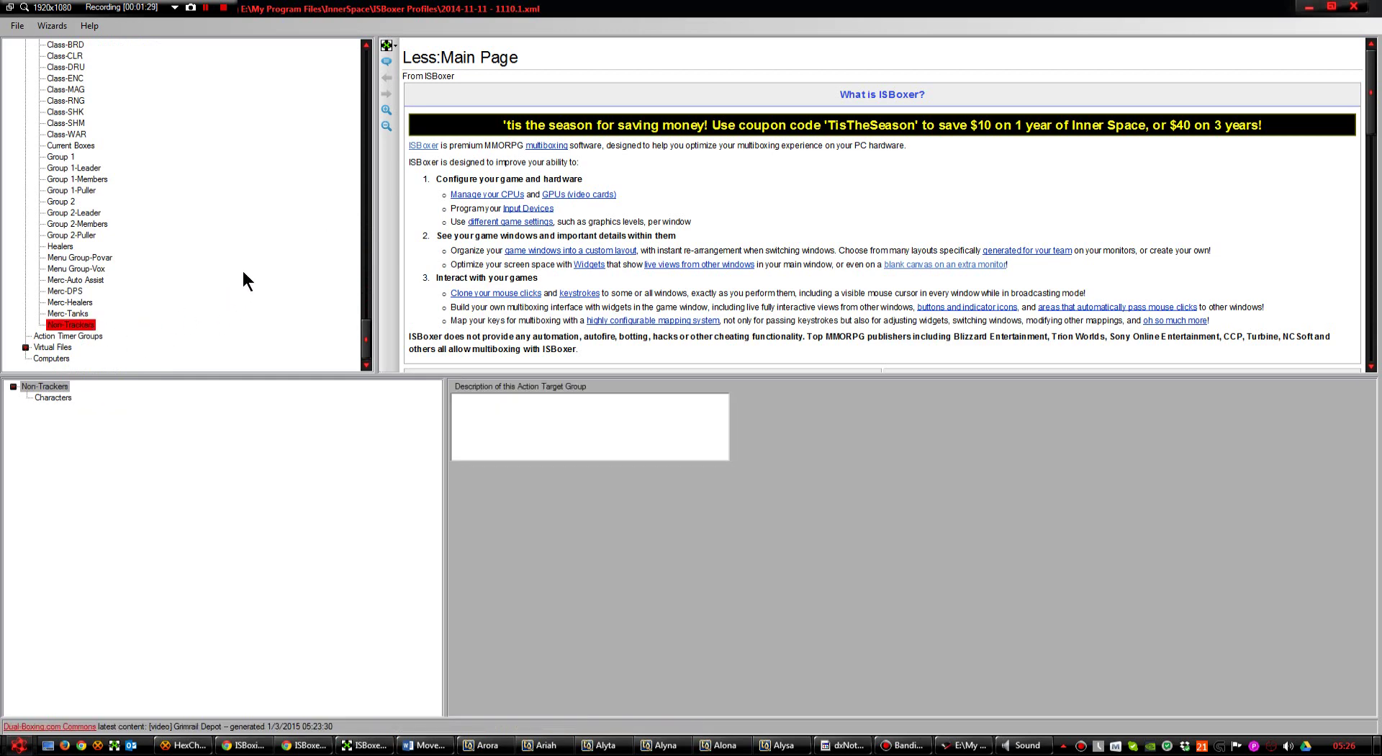
- Inspect the Class-BRD and Class-DRU action target groups, then return to the class template key maps
scroll(245, 280, "up", 4)
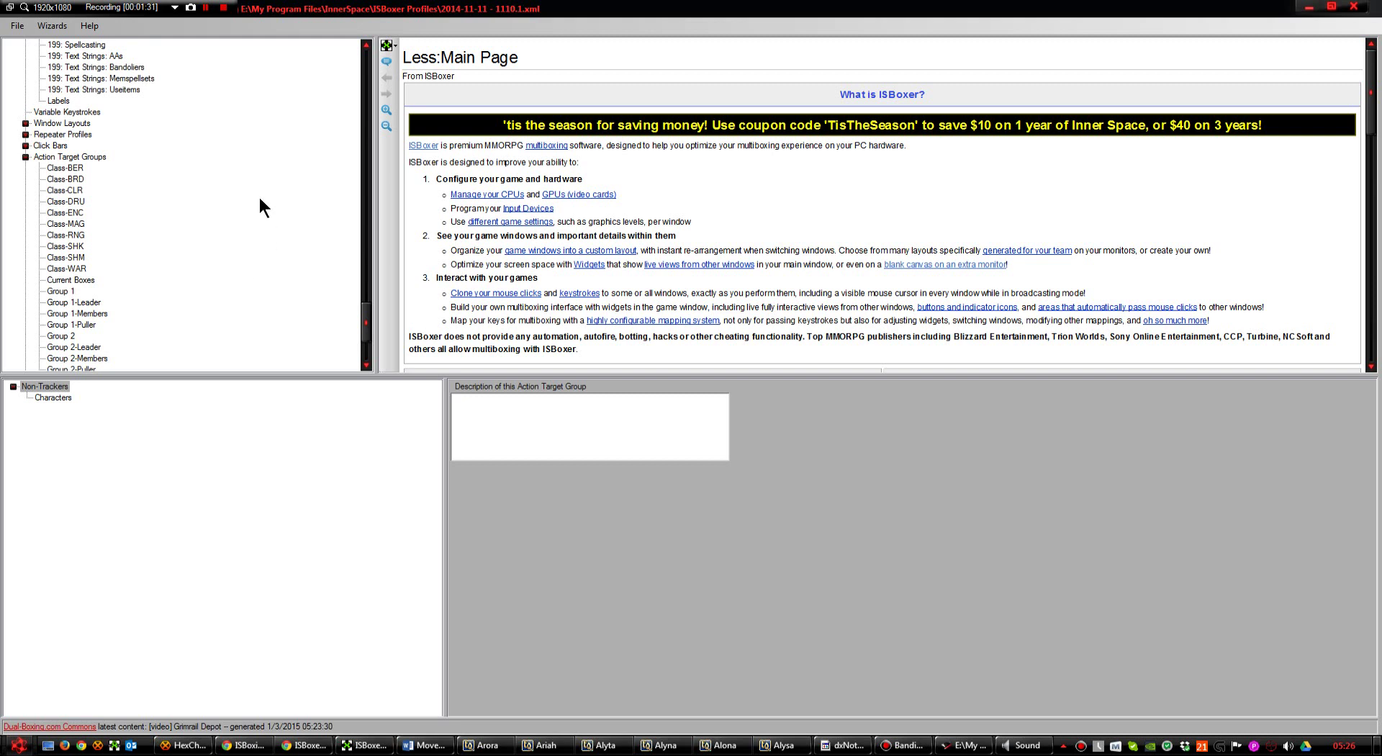
left_click(72, 179)
left_click(75, 202)
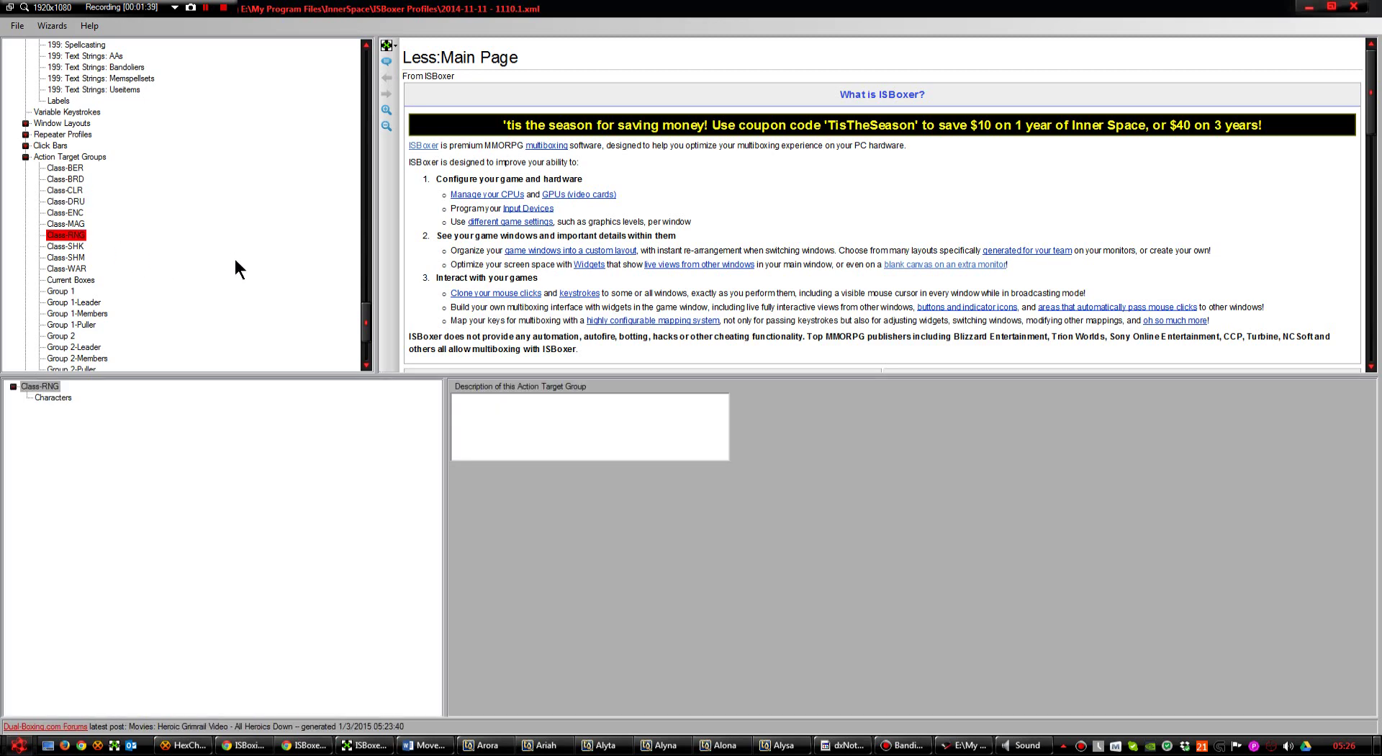
scroll(235, 262, "up", 10)
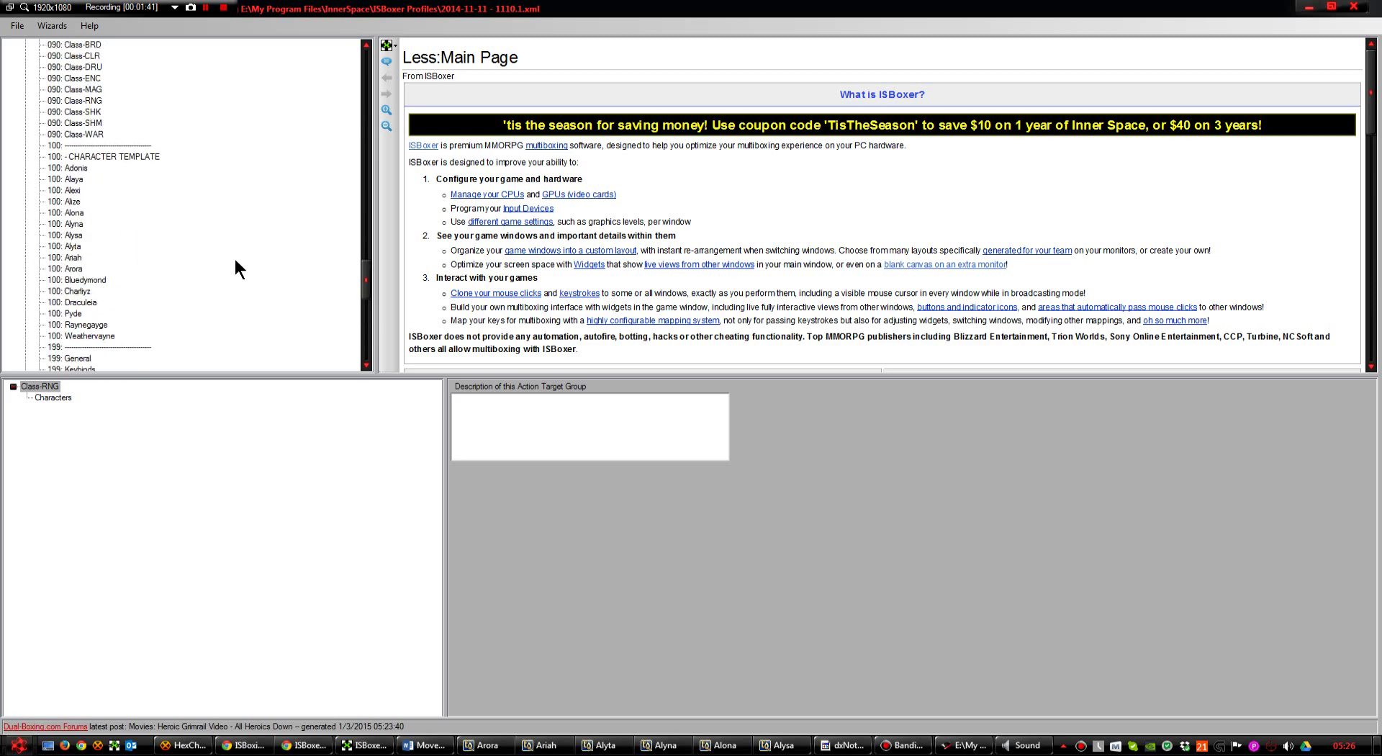
scroll(235, 260, "up", 4)
scroll(234, 257, "up", 4)
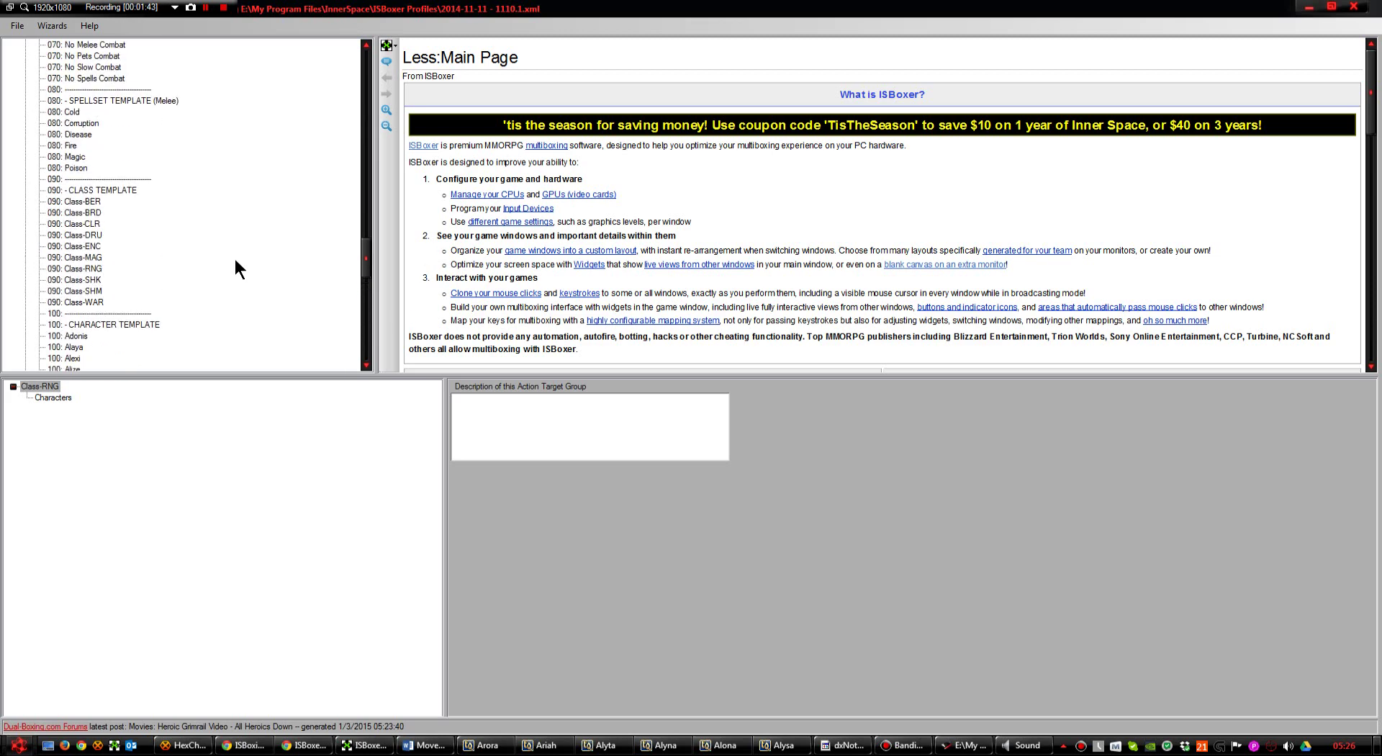
scroll(234, 256, "down", 6)
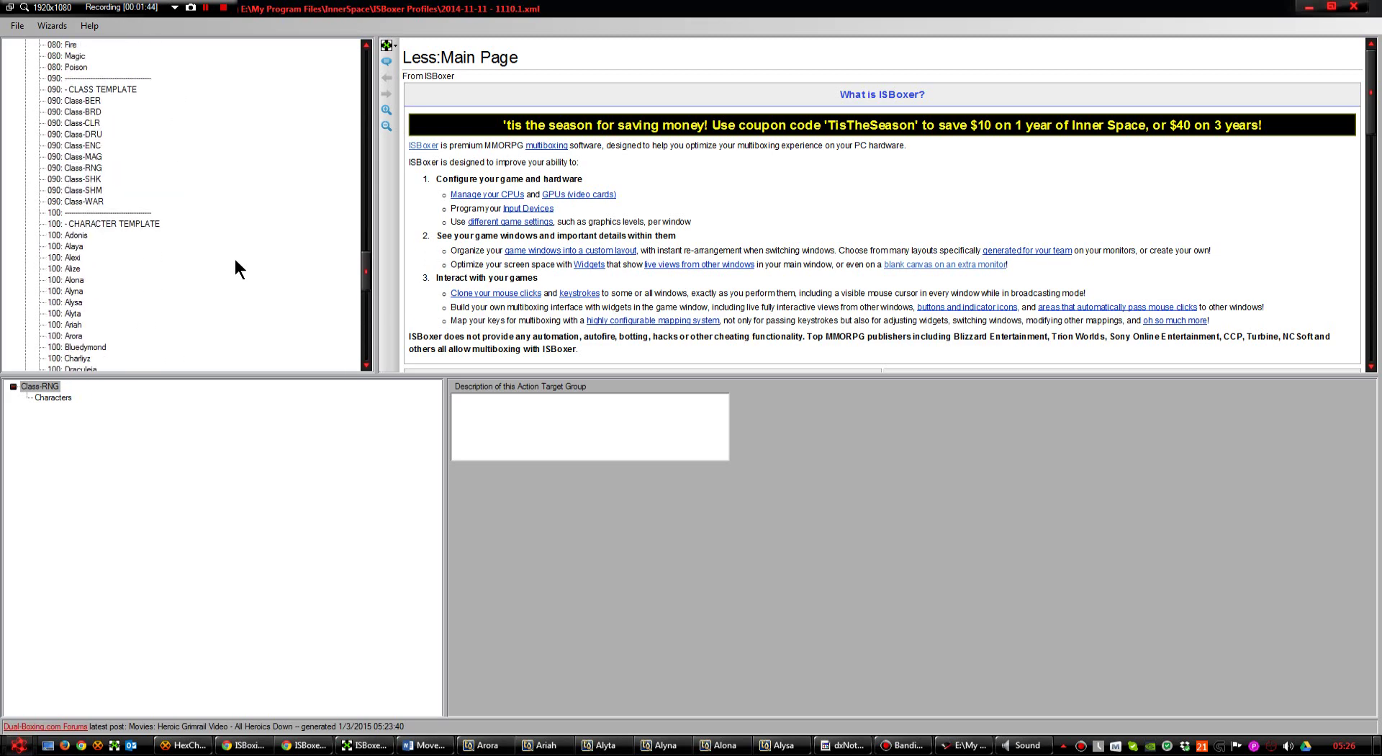
- Open Class-RNG's Show Tracking step and view its Video FX actions for Class-RNG and Non-Trackers
left_click(80, 165)
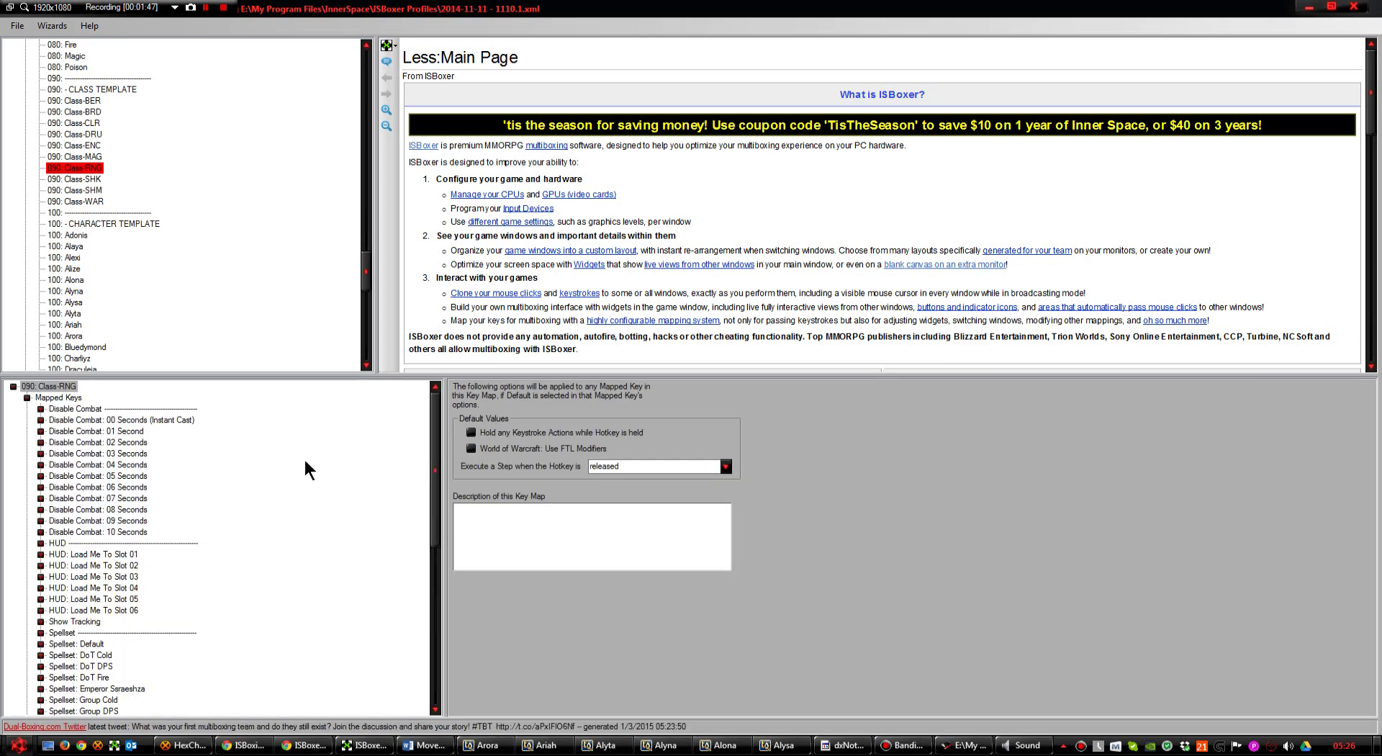
scroll(65, 622, "down", 2)
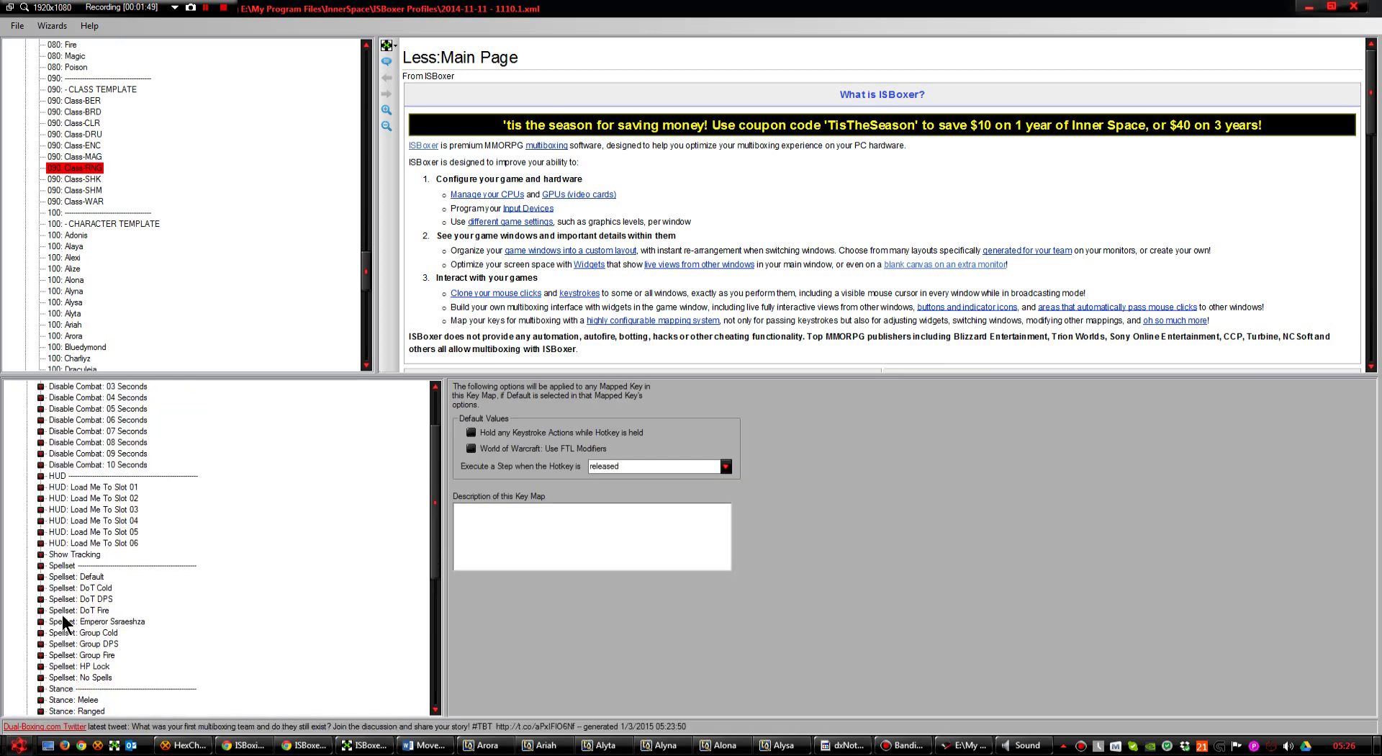
left_click(41, 555)
left_click(144, 588)
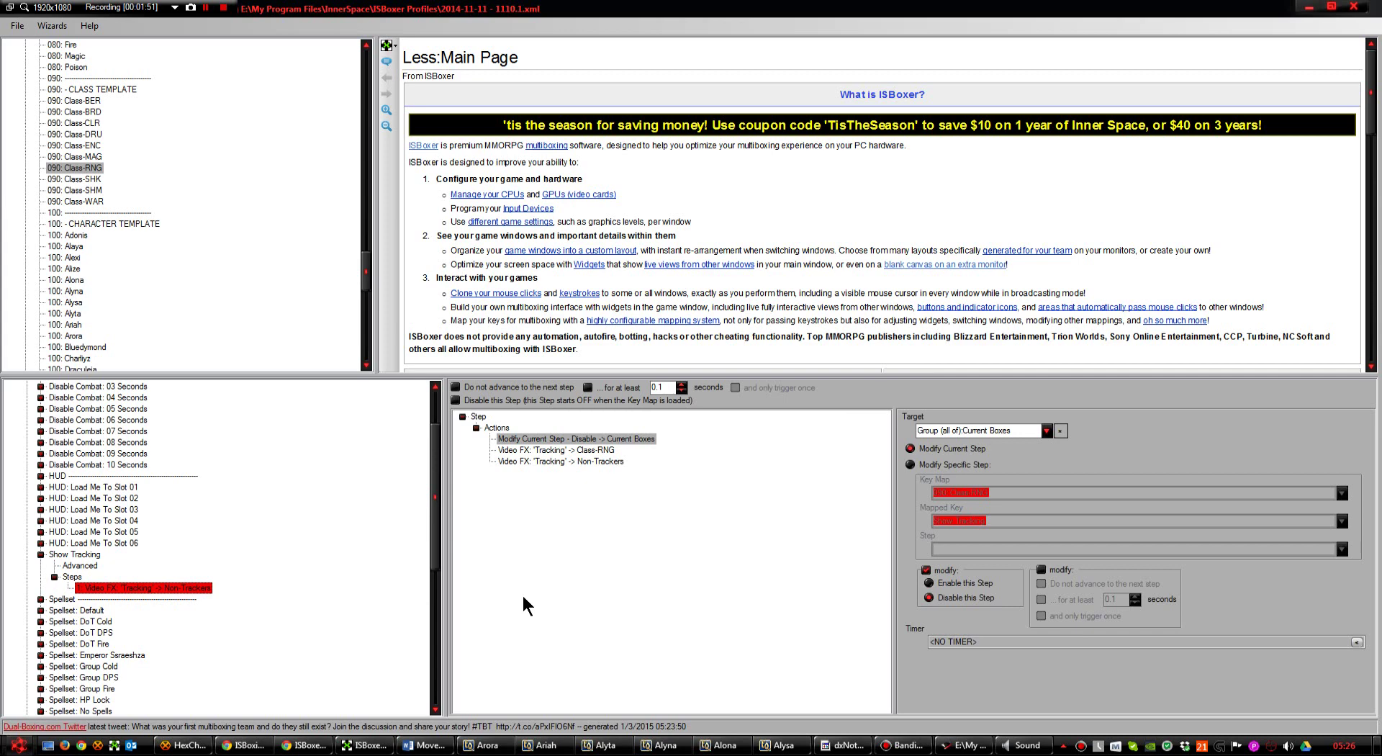
left_click(586, 451)
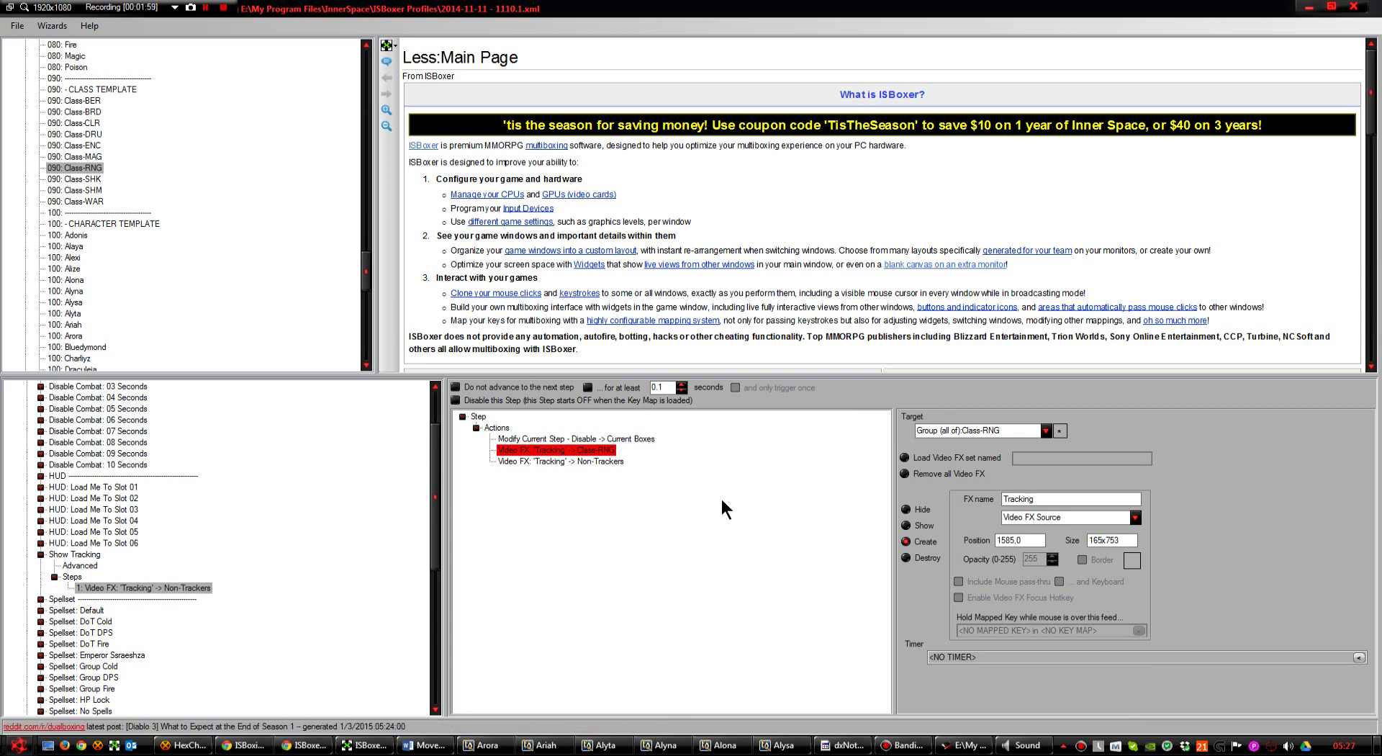
key("Down")
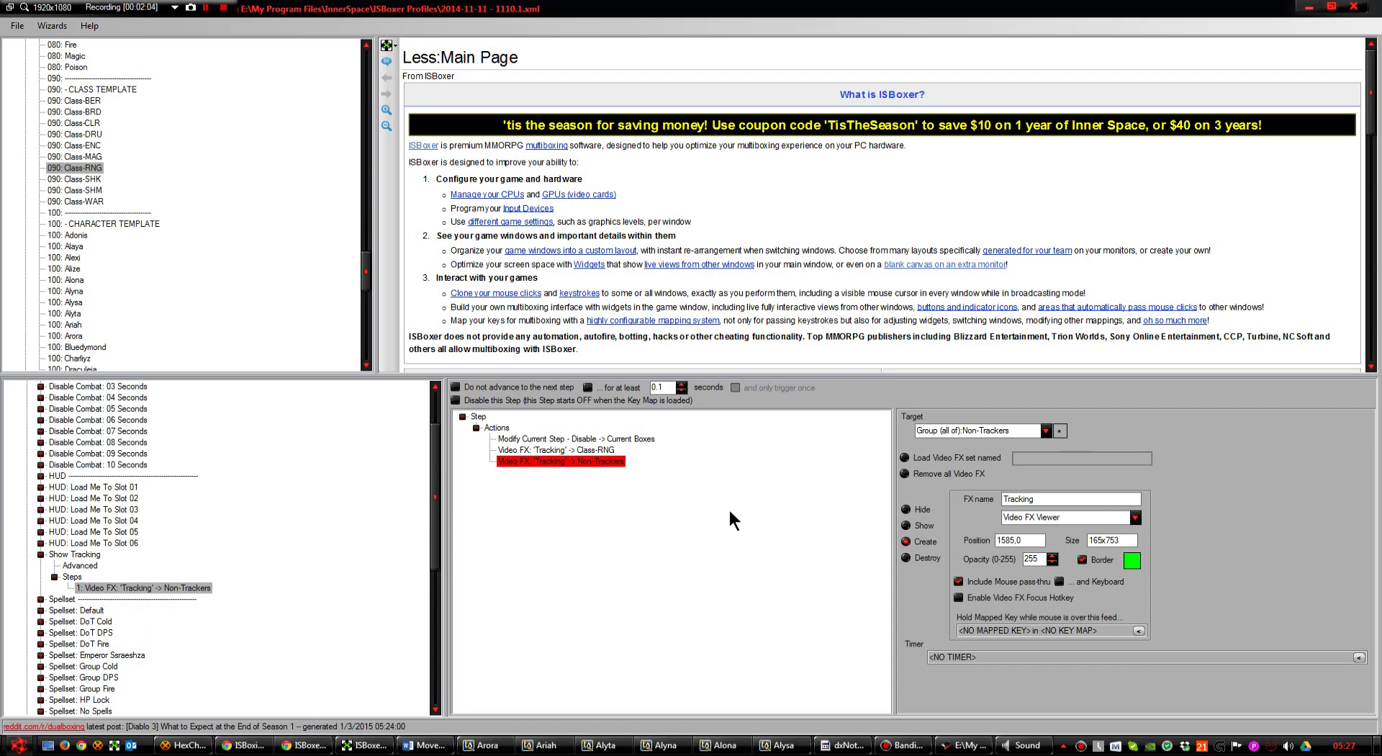
- Recheck the Class-RNG Video FX 'Tracking' source action and return to the Class-RNG key map
left_click(302, 569)
scroll(295, 558, "up", 2)
left_click(94, 170)
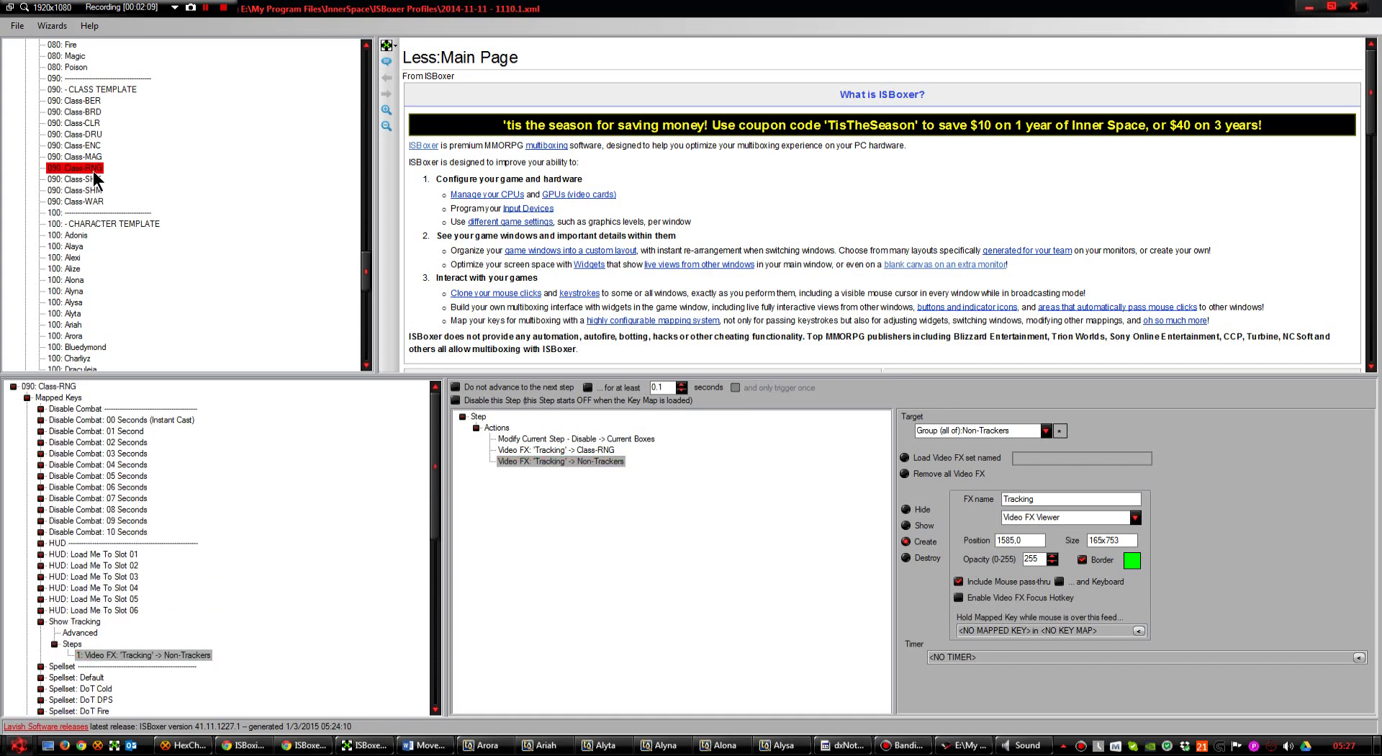
left_click(568, 450)
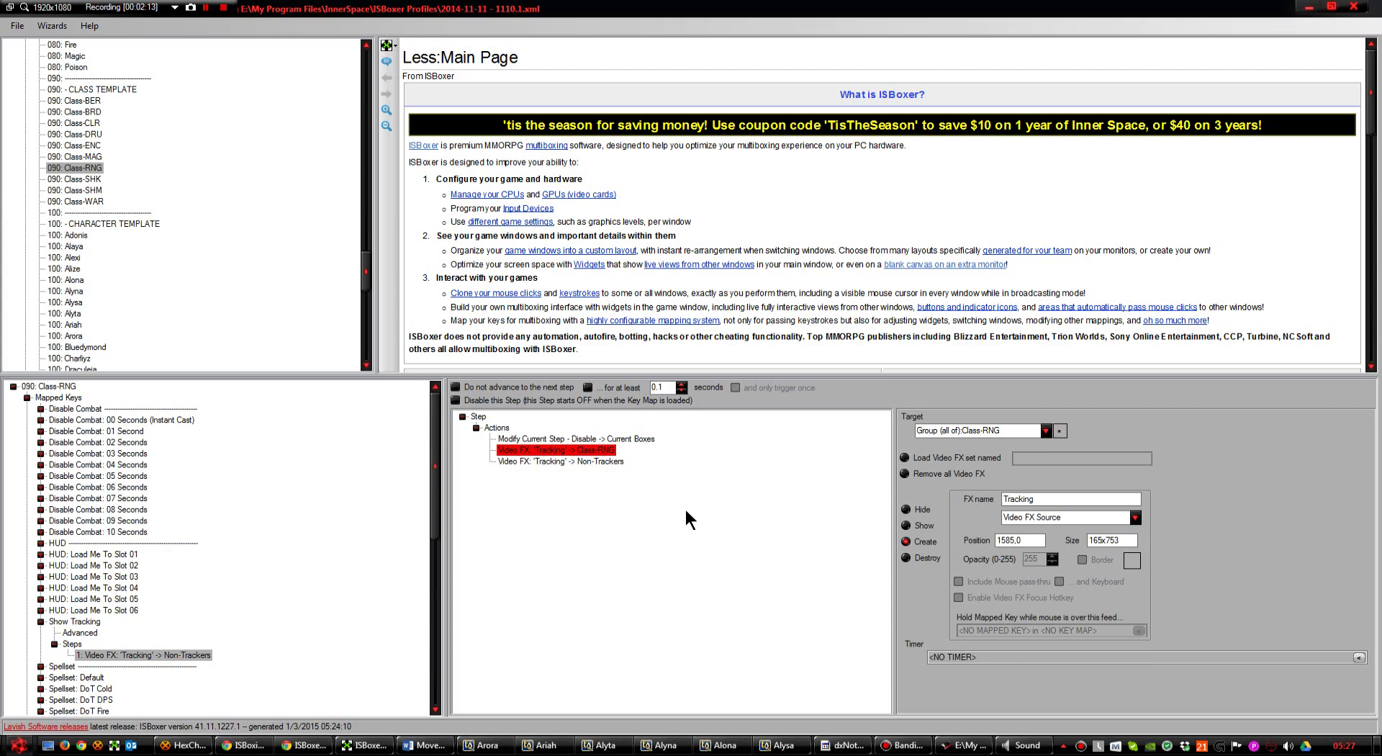
left_click(194, 295)
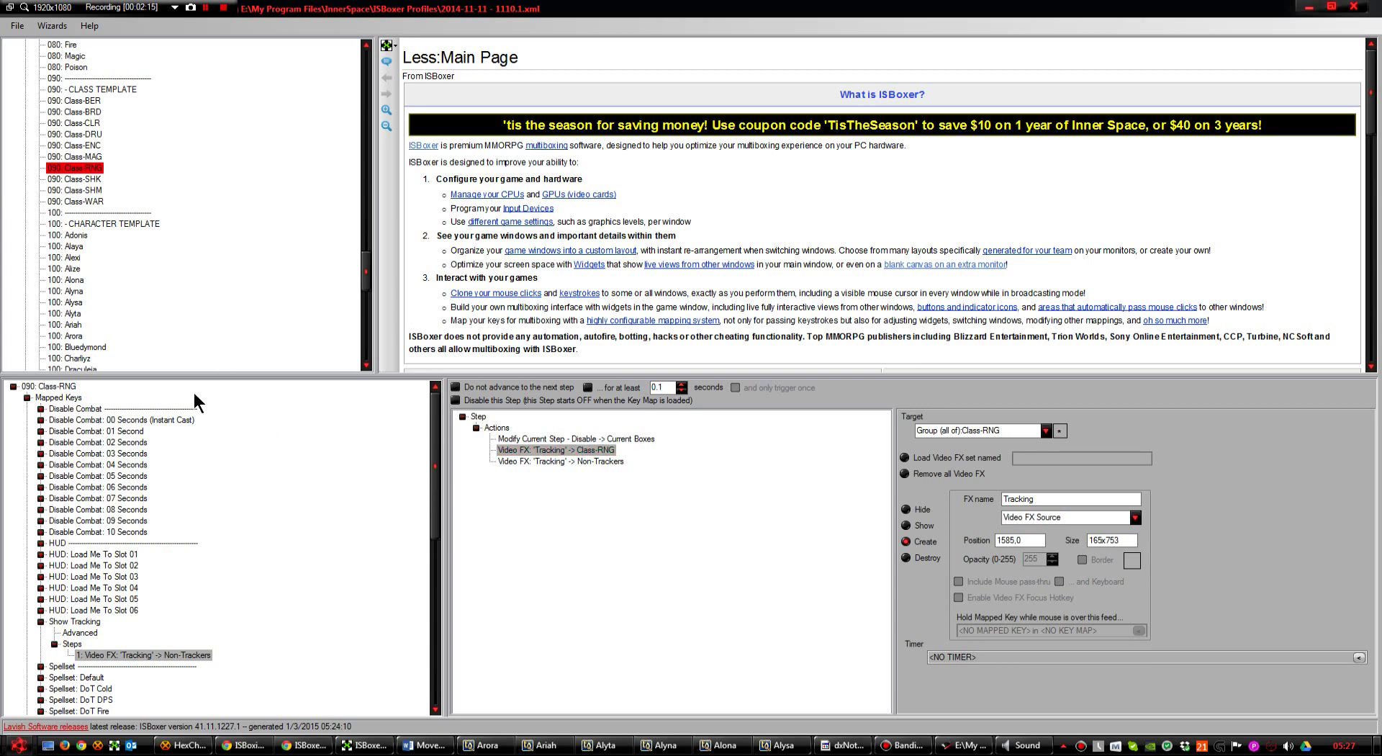
- Open the Class-DRU key map's Show Tracking step and inspect its Class-DRU Video FX source
left_click(70, 127)
left_click(70, 137)
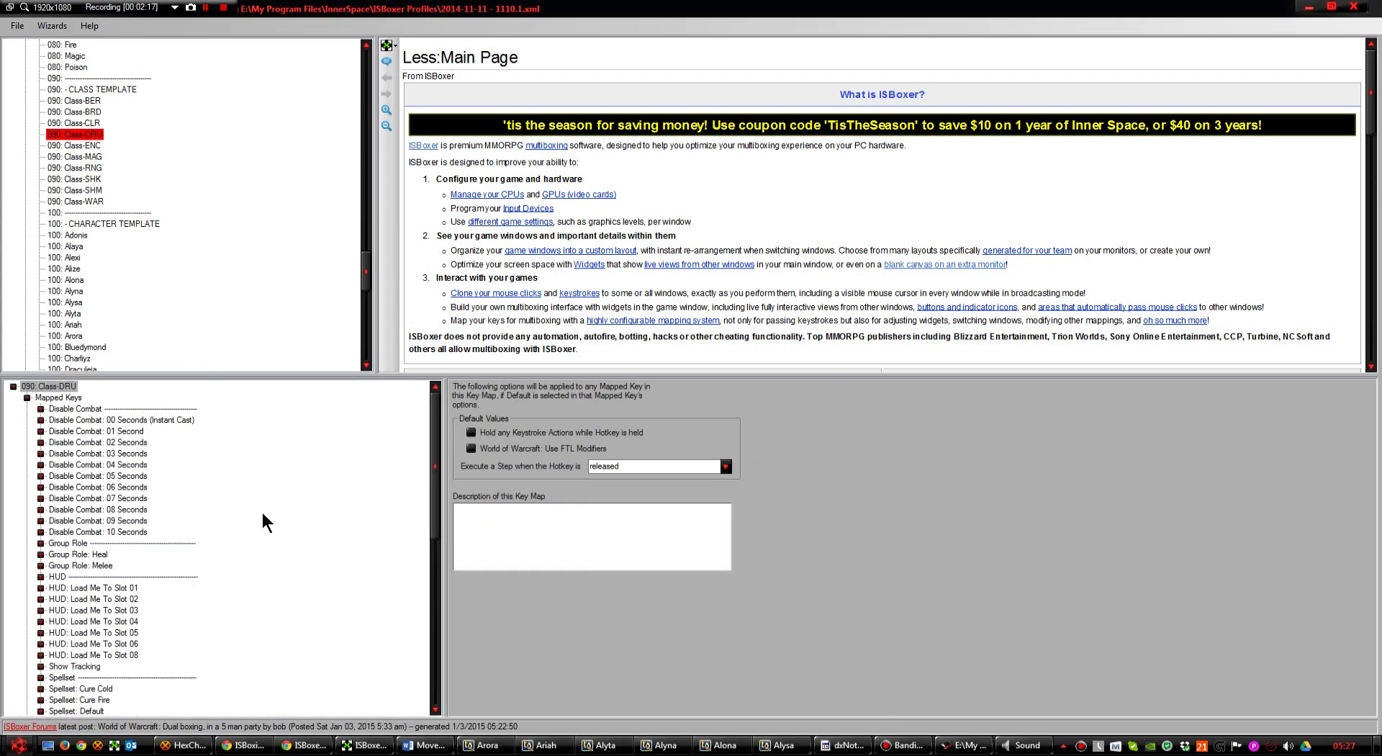
scroll(262, 515, "down", 3)
left_click(42, 566)
left_click(113, 599)
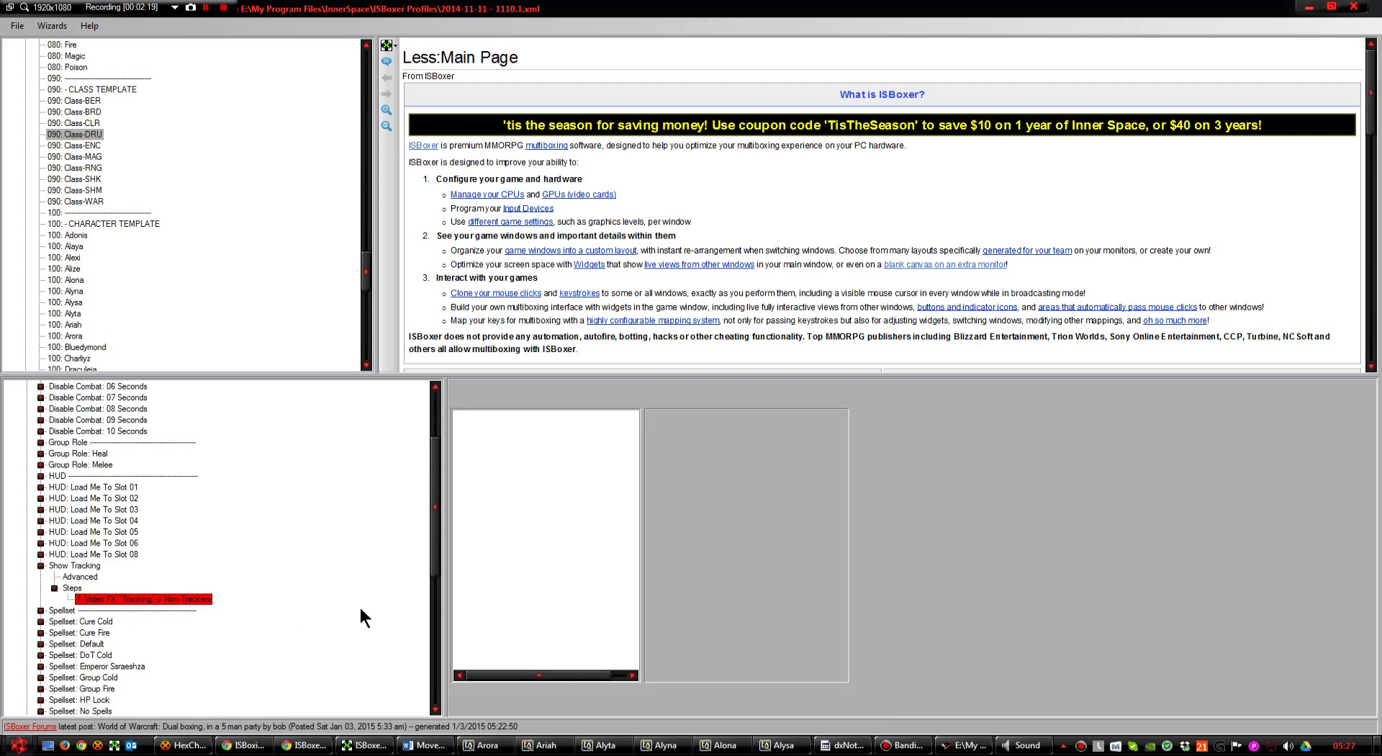
left_click(572, 451)
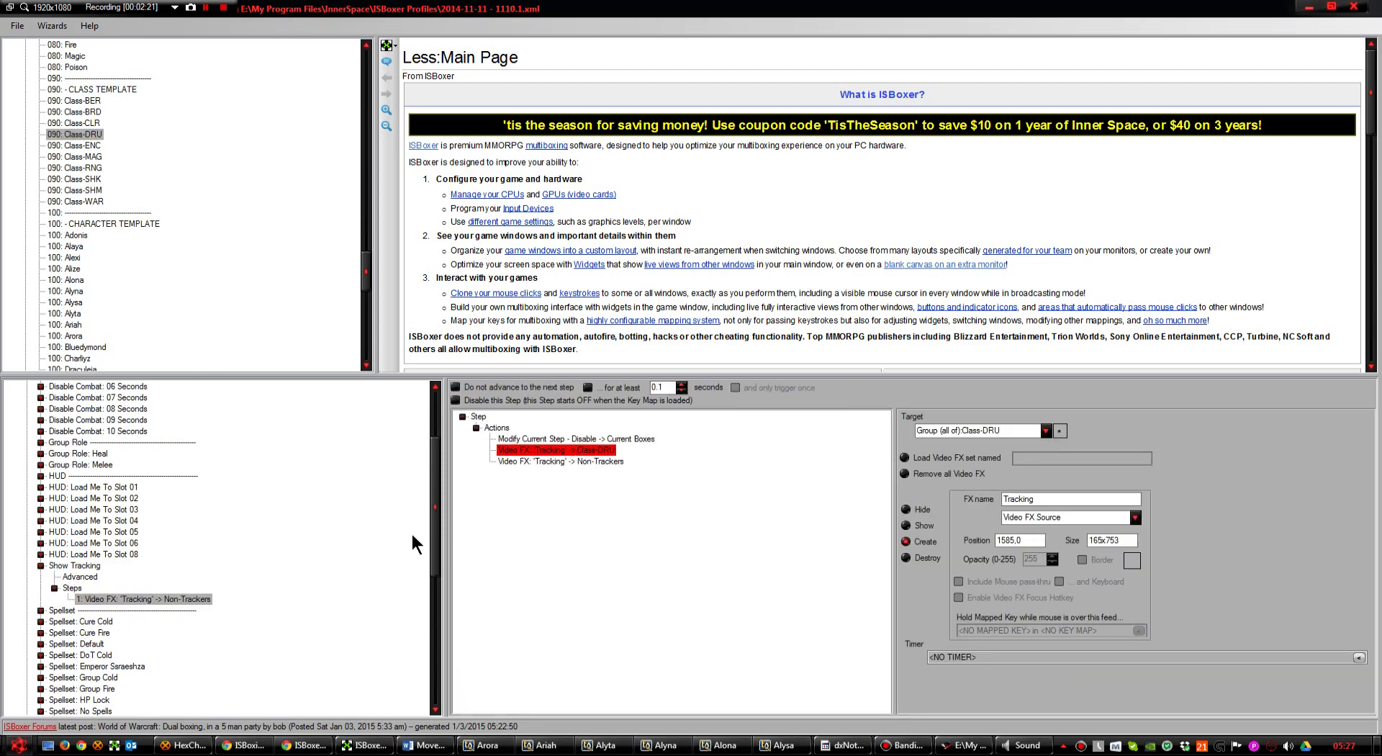
- Open the Class-BRD key map's Show Tracking step and review its Video FX actions
left_click(92, 113)
scroll(322, 415, "down", 4)
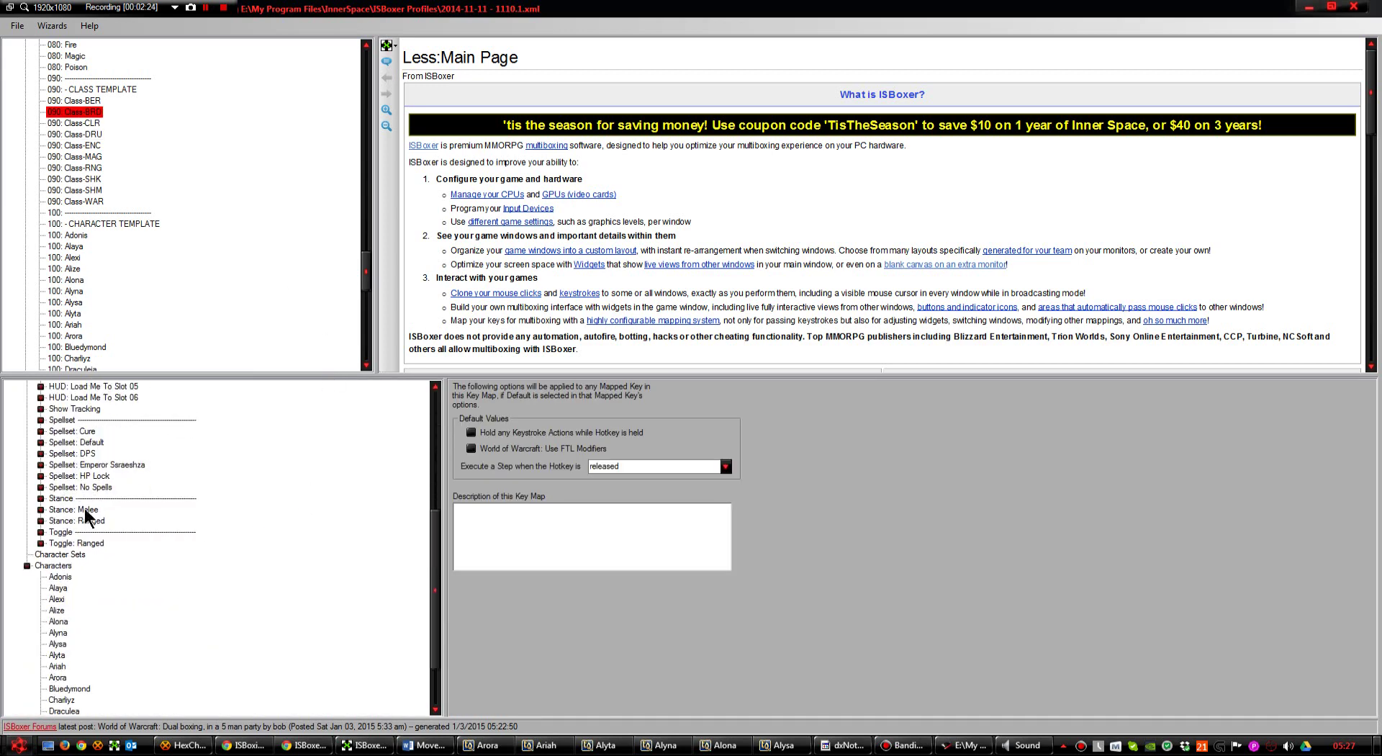
left_click(41, 475)
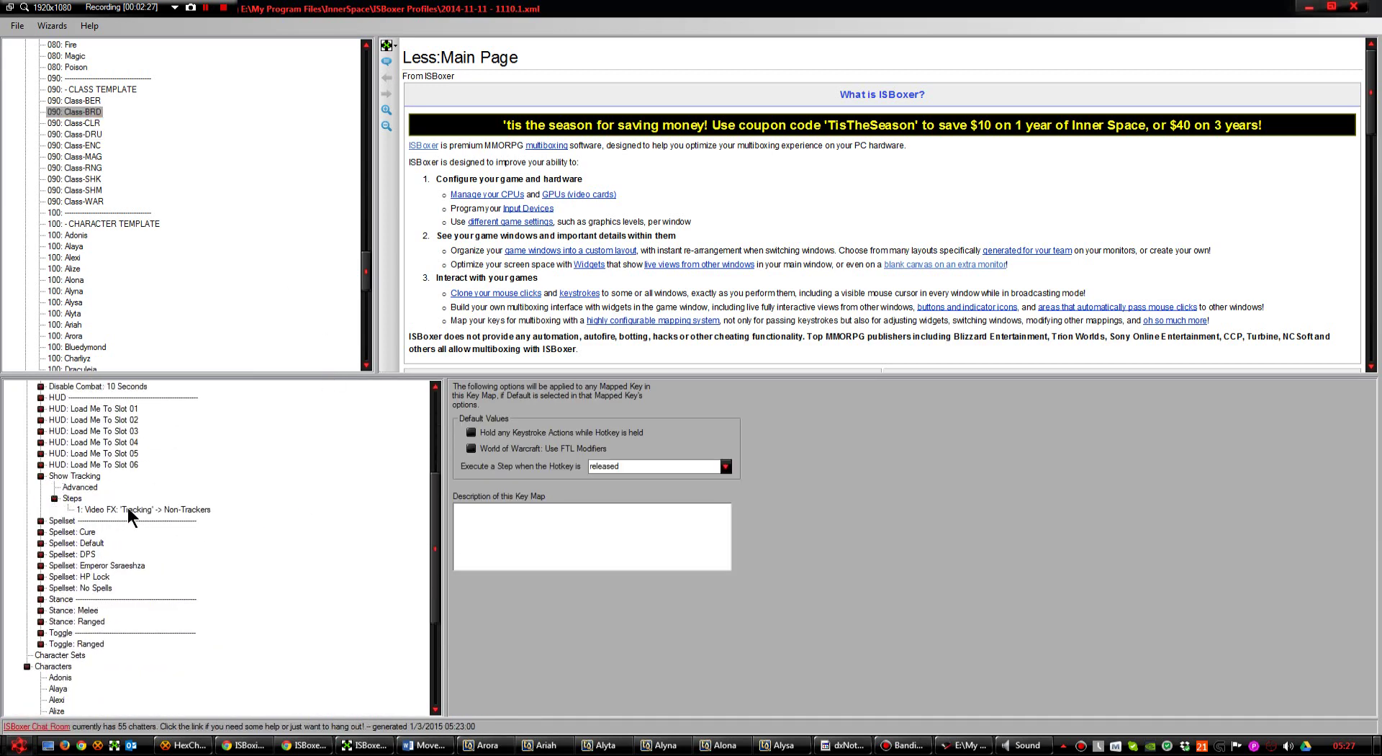
left_click(161, 509)
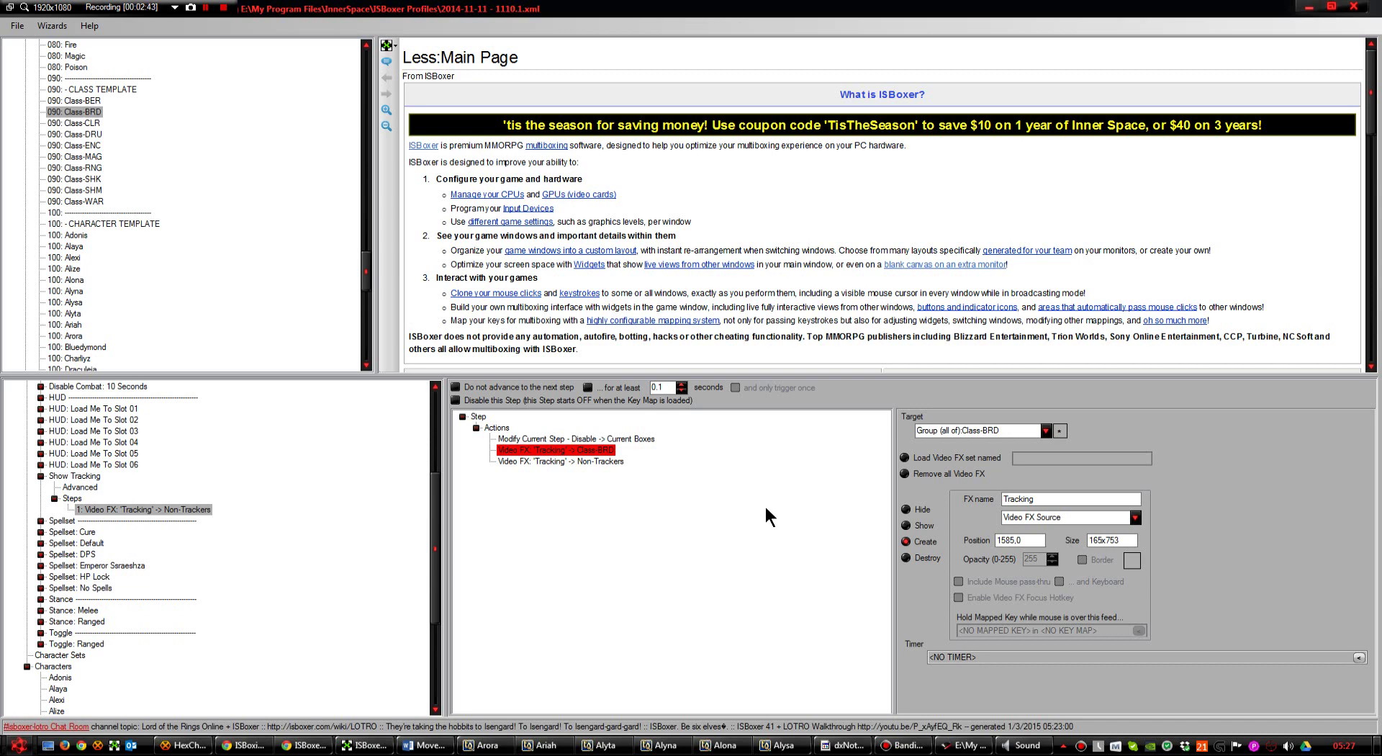
left_click(292, 208)
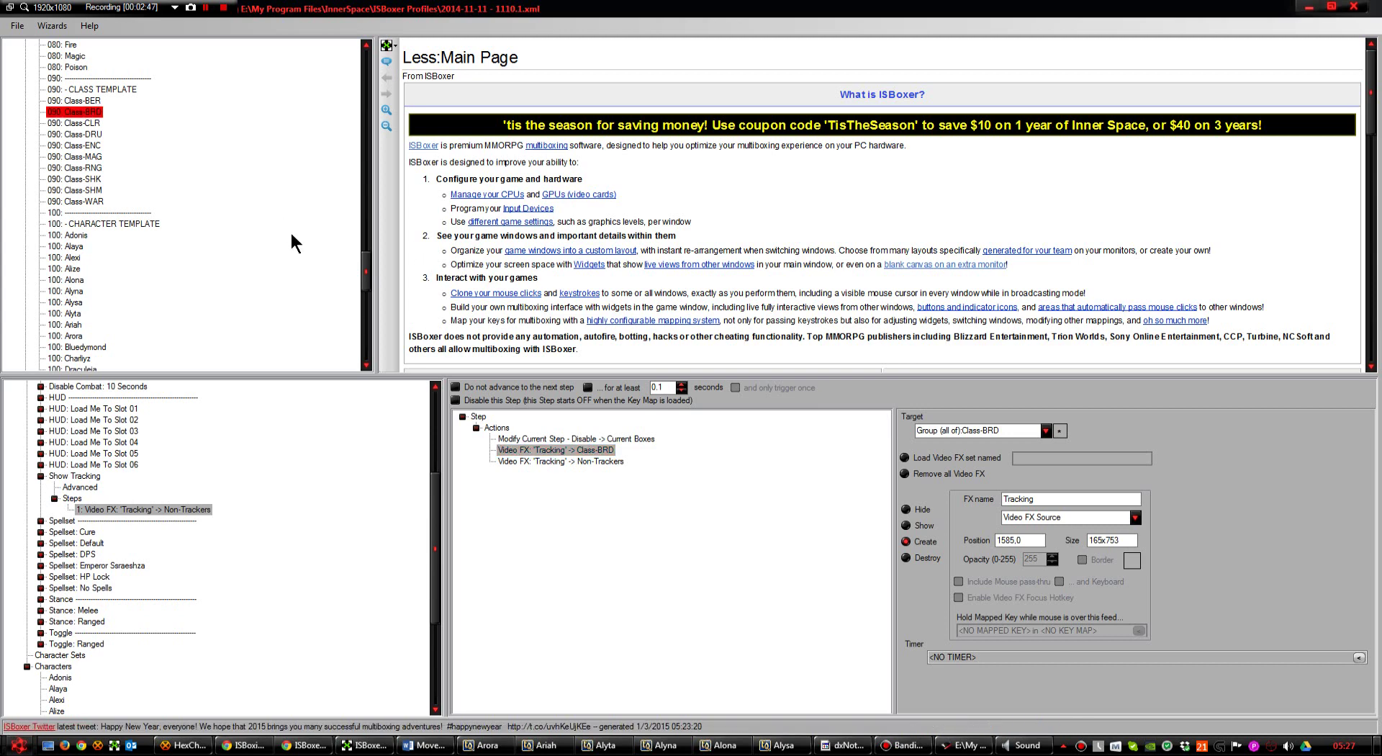
- In 000: - HOTKEYS, open the Movement: Follow step and inspect its Do Show Tracking and Do Show UI actions
scroll(290, 230, "up", 10)
scroll(295, 231, "up", 15)
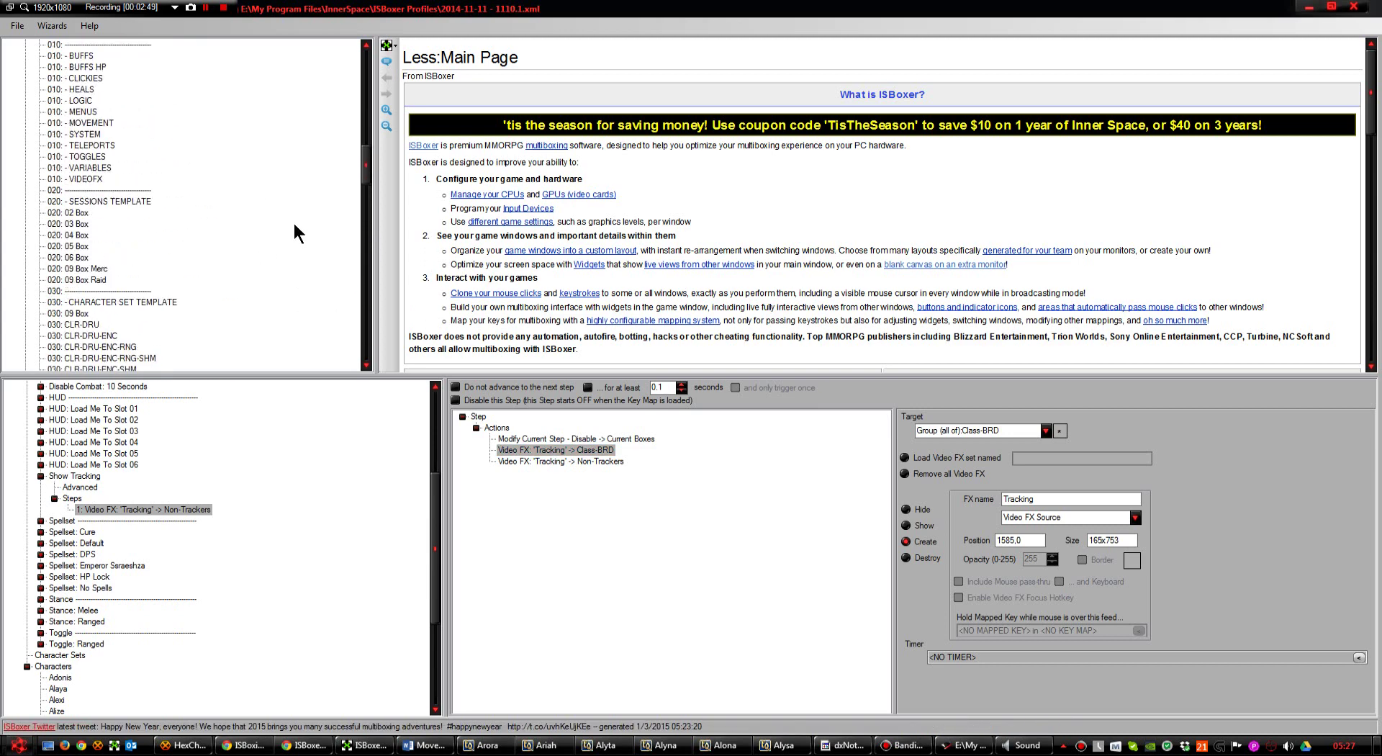
left_click(102, 179)
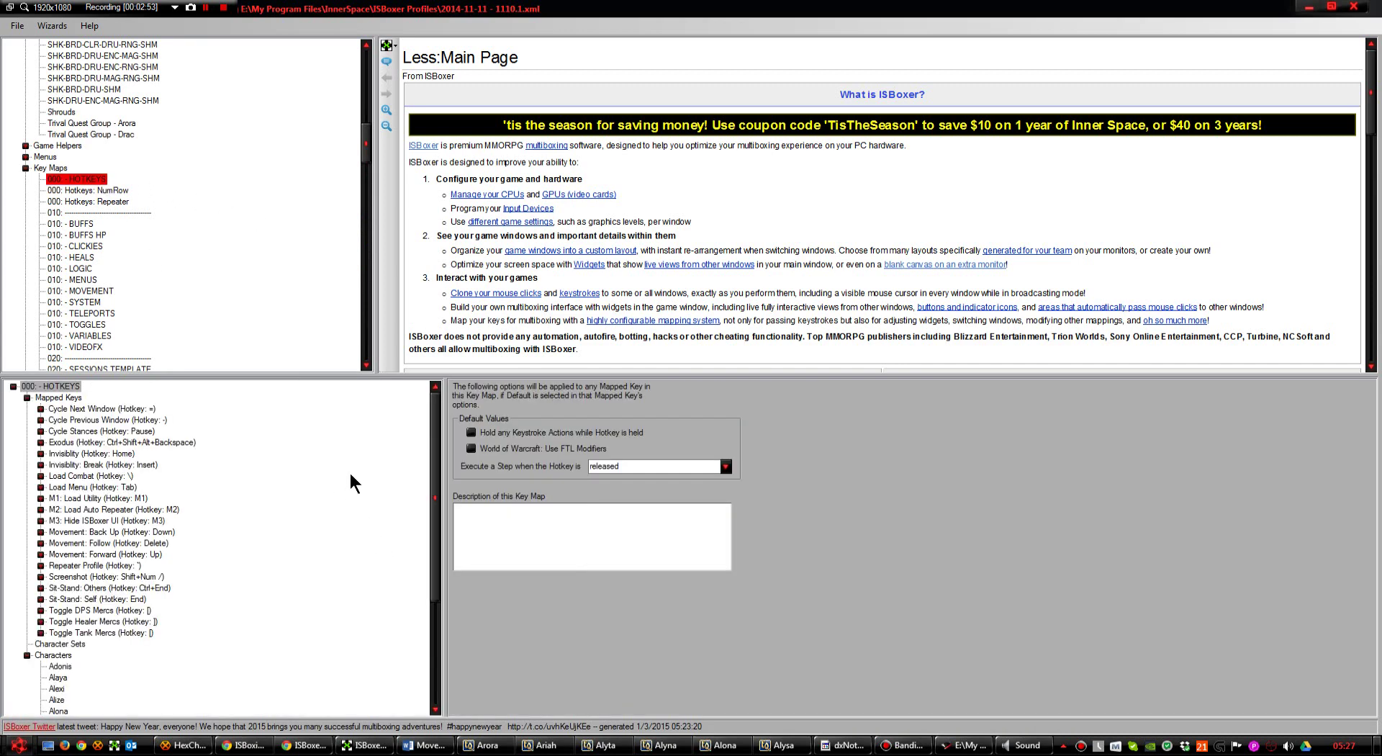
left_click(41, 543)
left_click(139, 577)
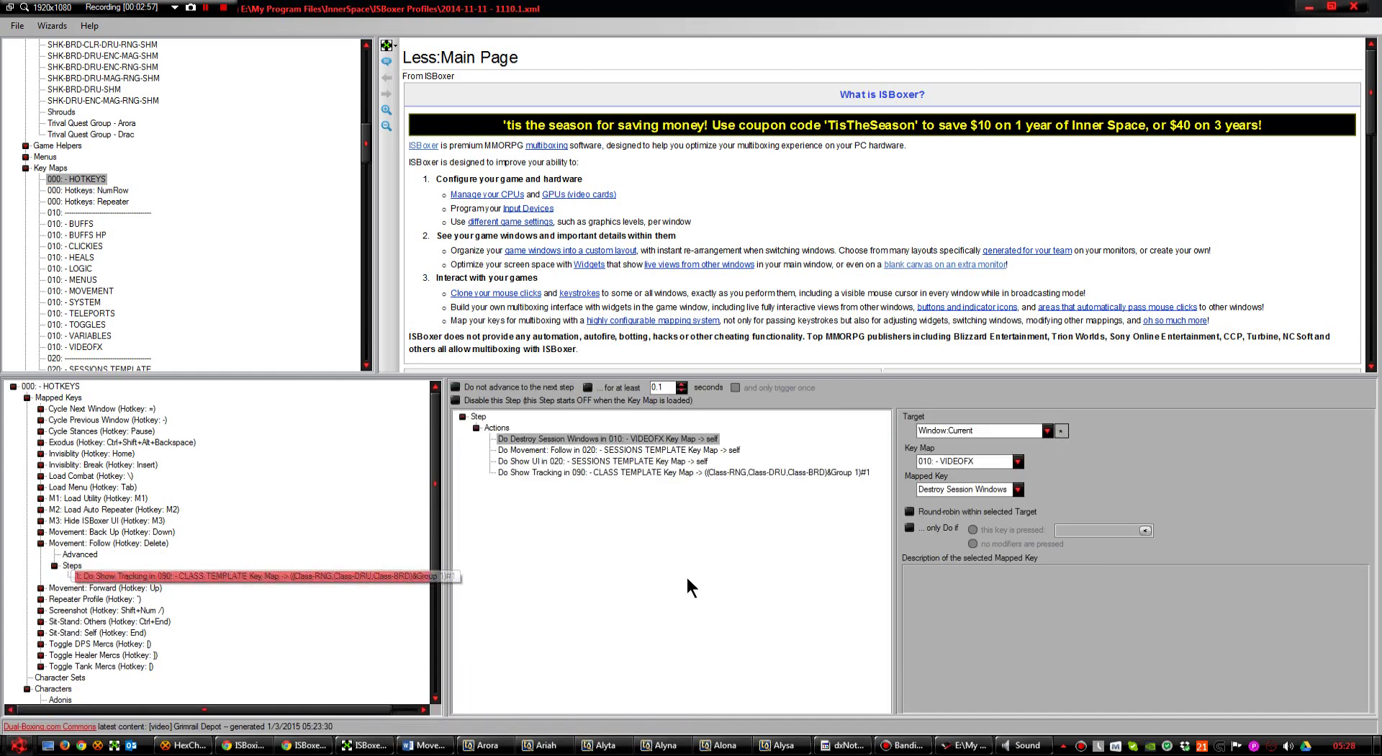
left_click(613, 472)
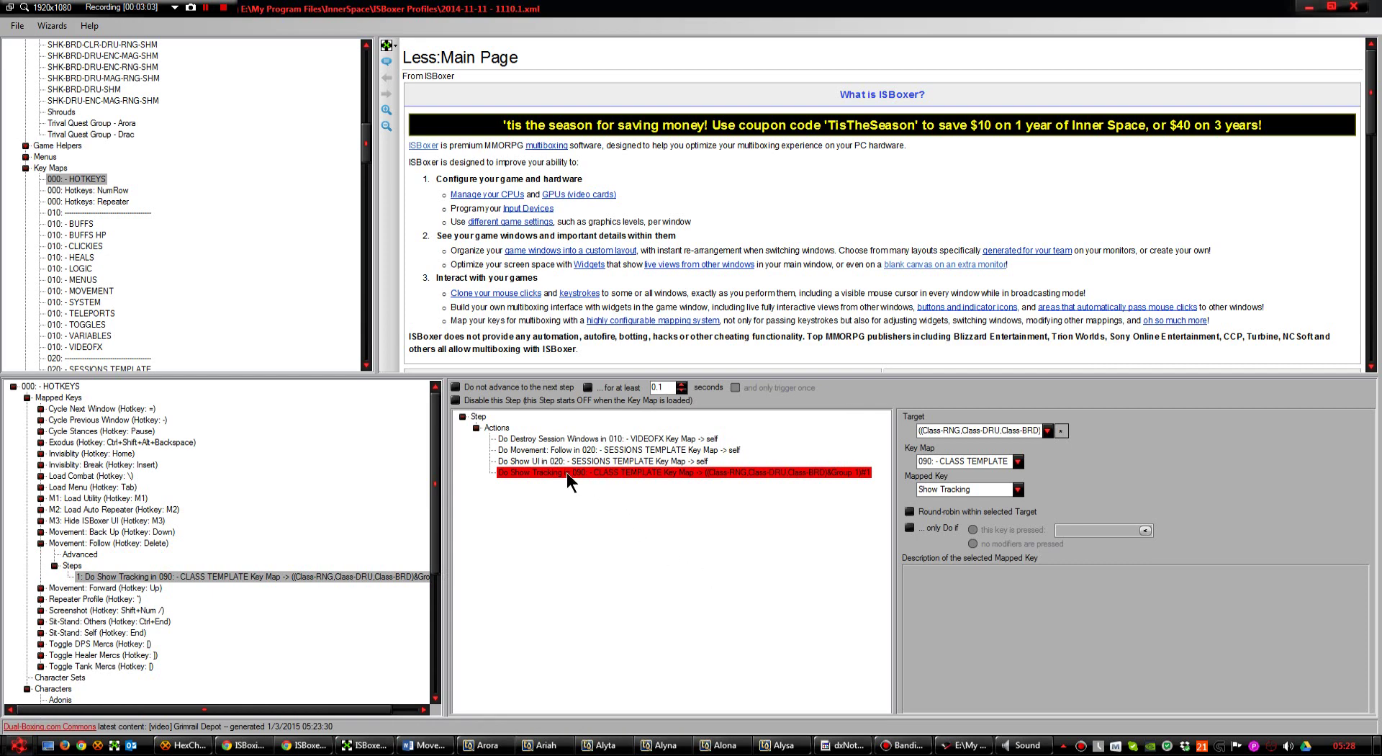
left_click(609, 463)
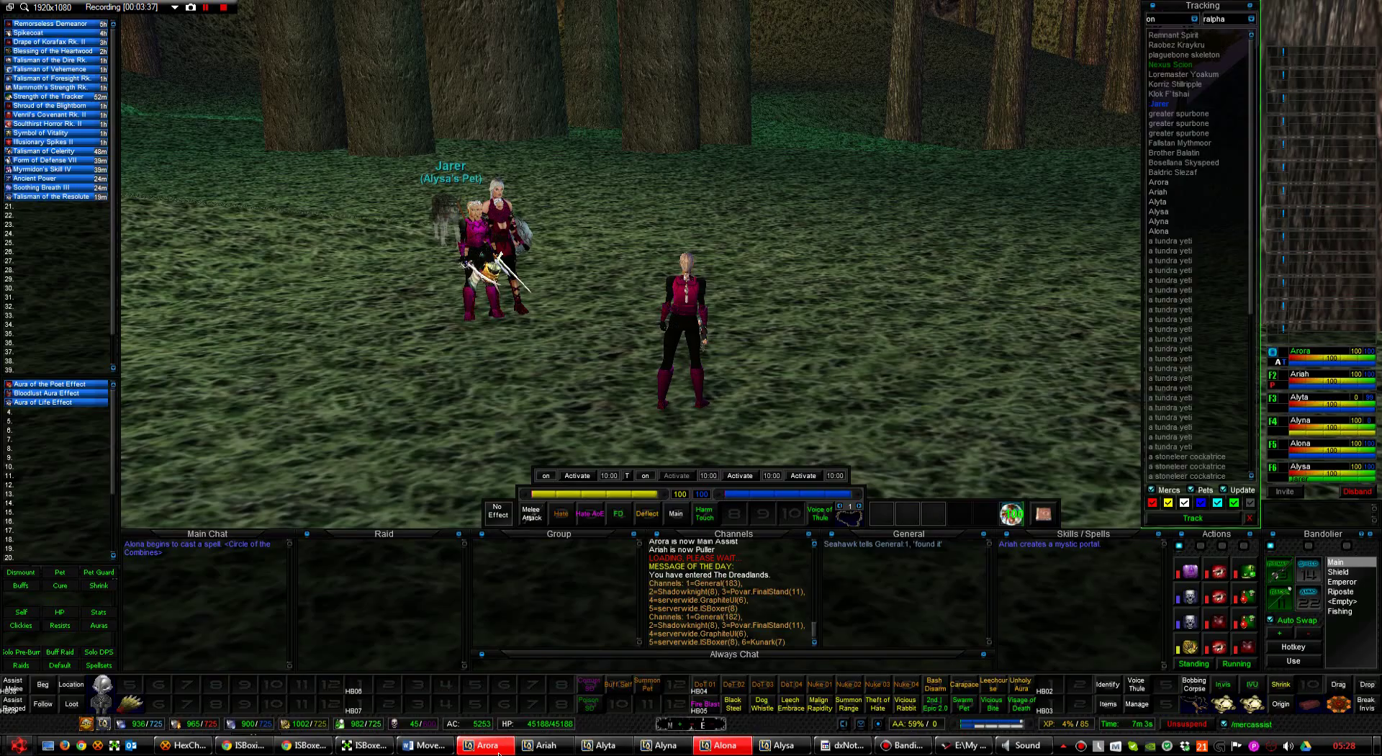
- Switch through the Alyna, Alona and Ariah EverQuest game windows
key("alt+Tab")
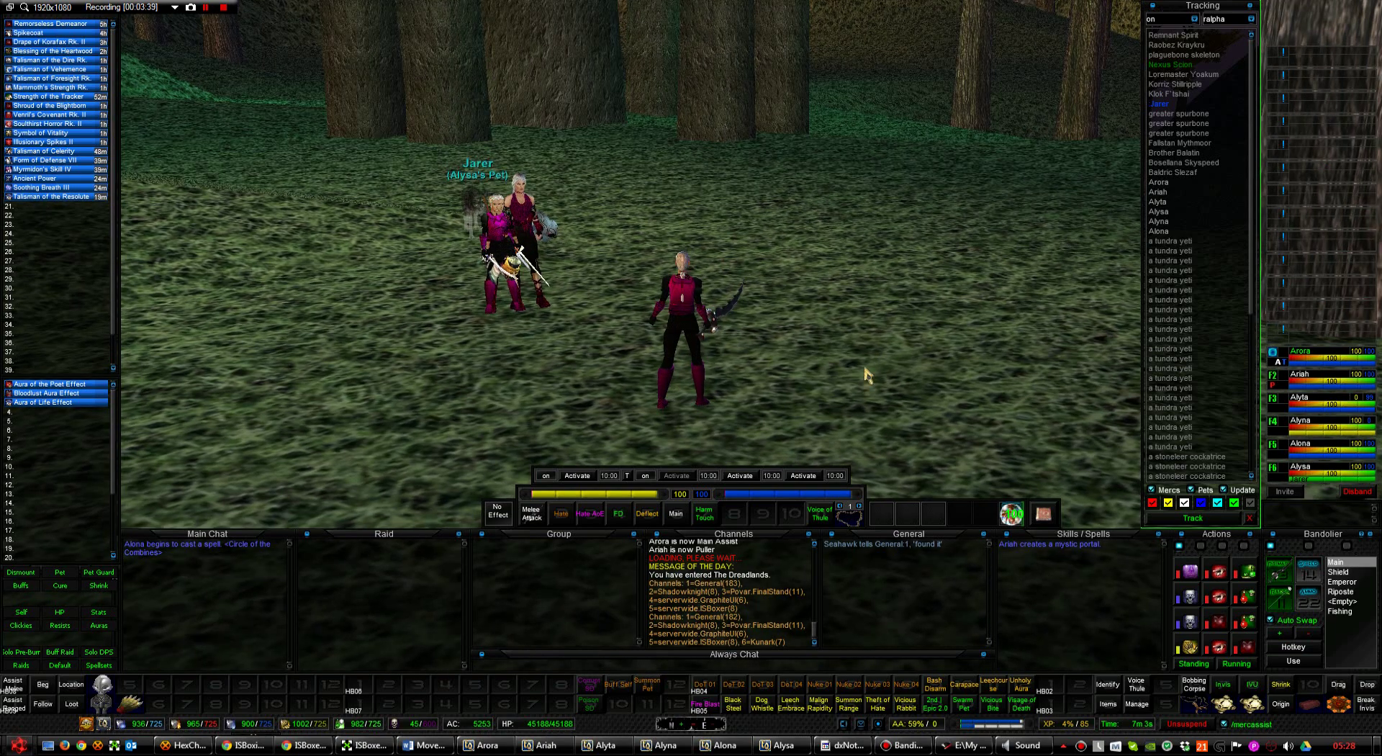
key("ctrl+alt+4")
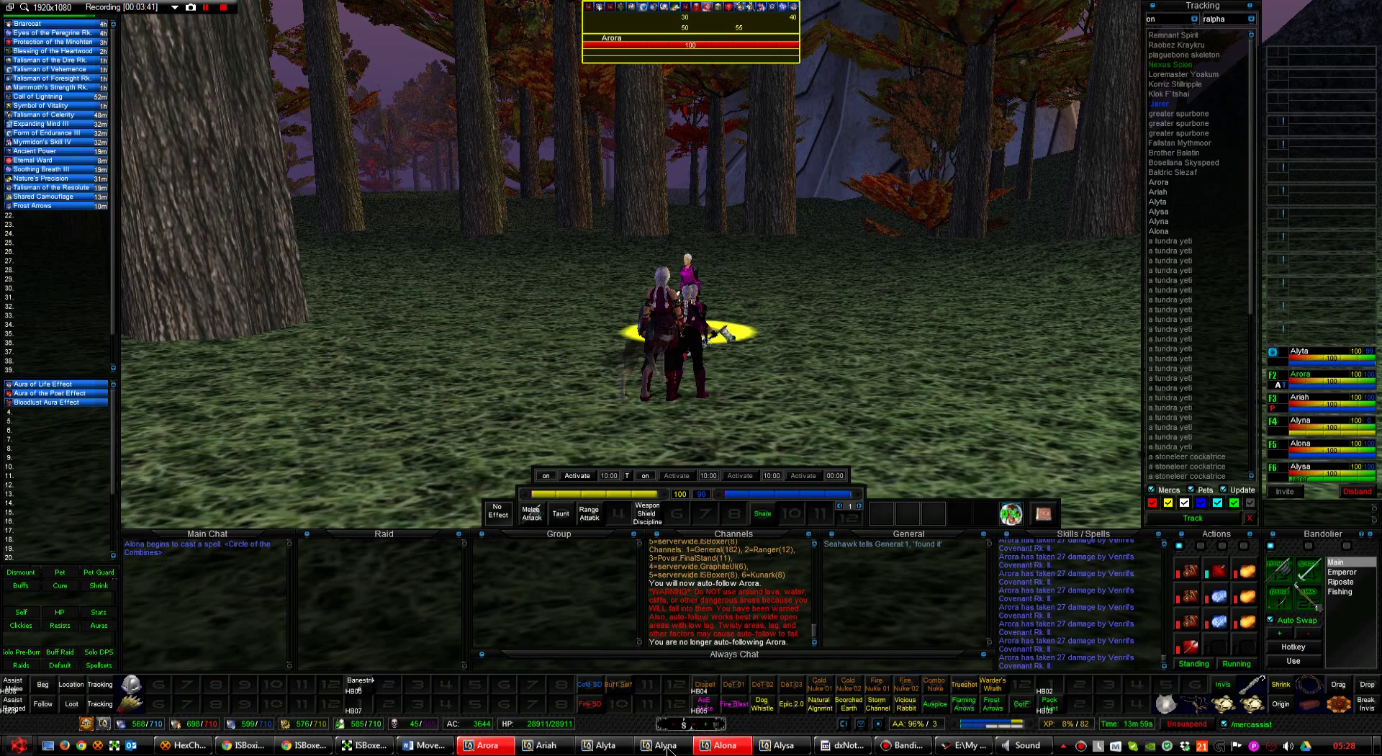
left_click(716, 748)
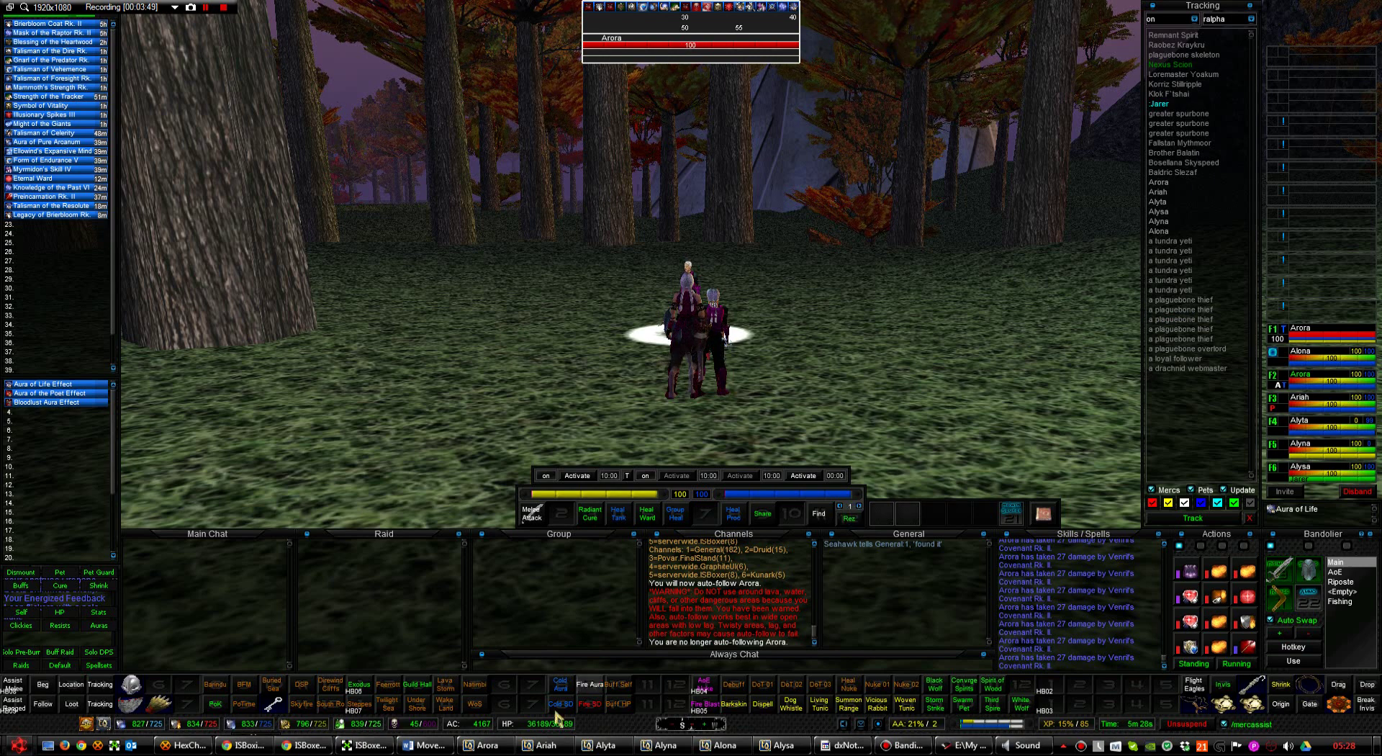
left_click(527, 747)
- Hide and reopen the Tracking window, then bring up the ISBoxer forum in Chrome
key("Escape")
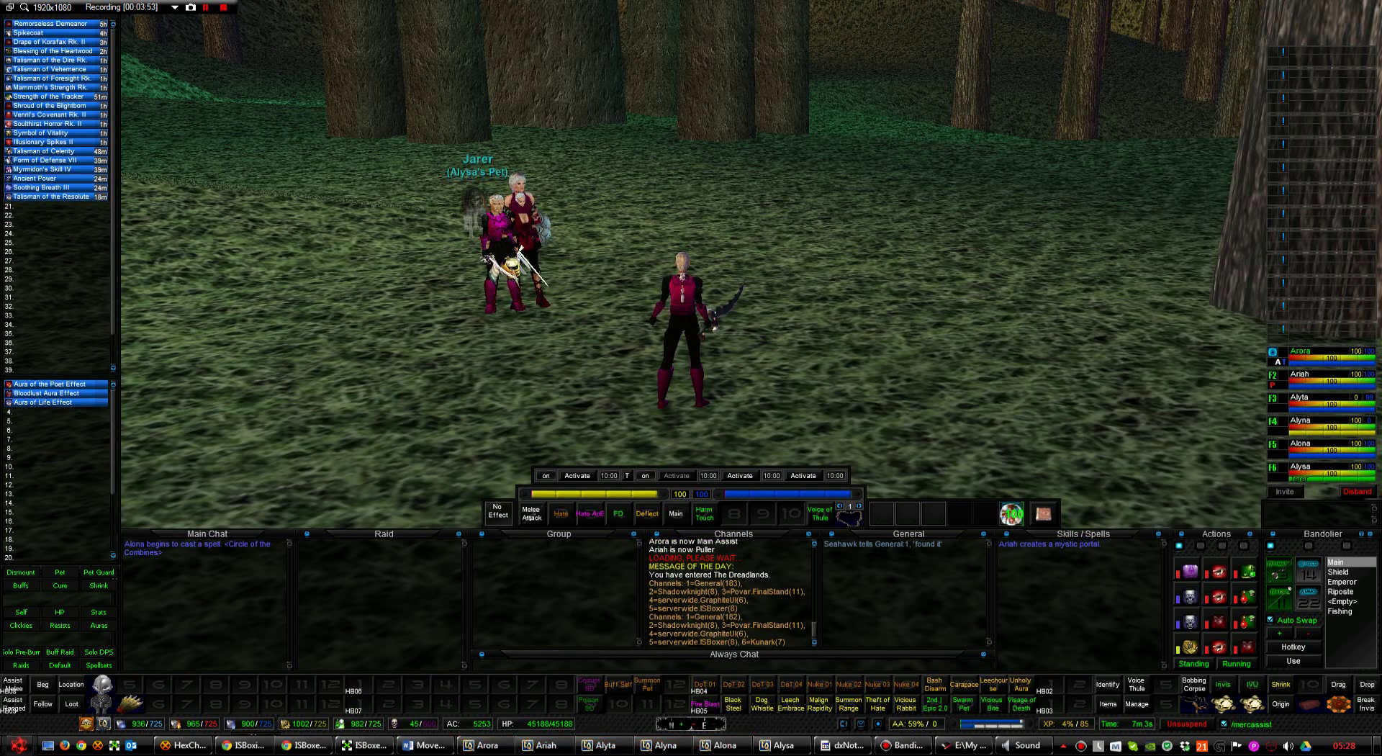
key("t")
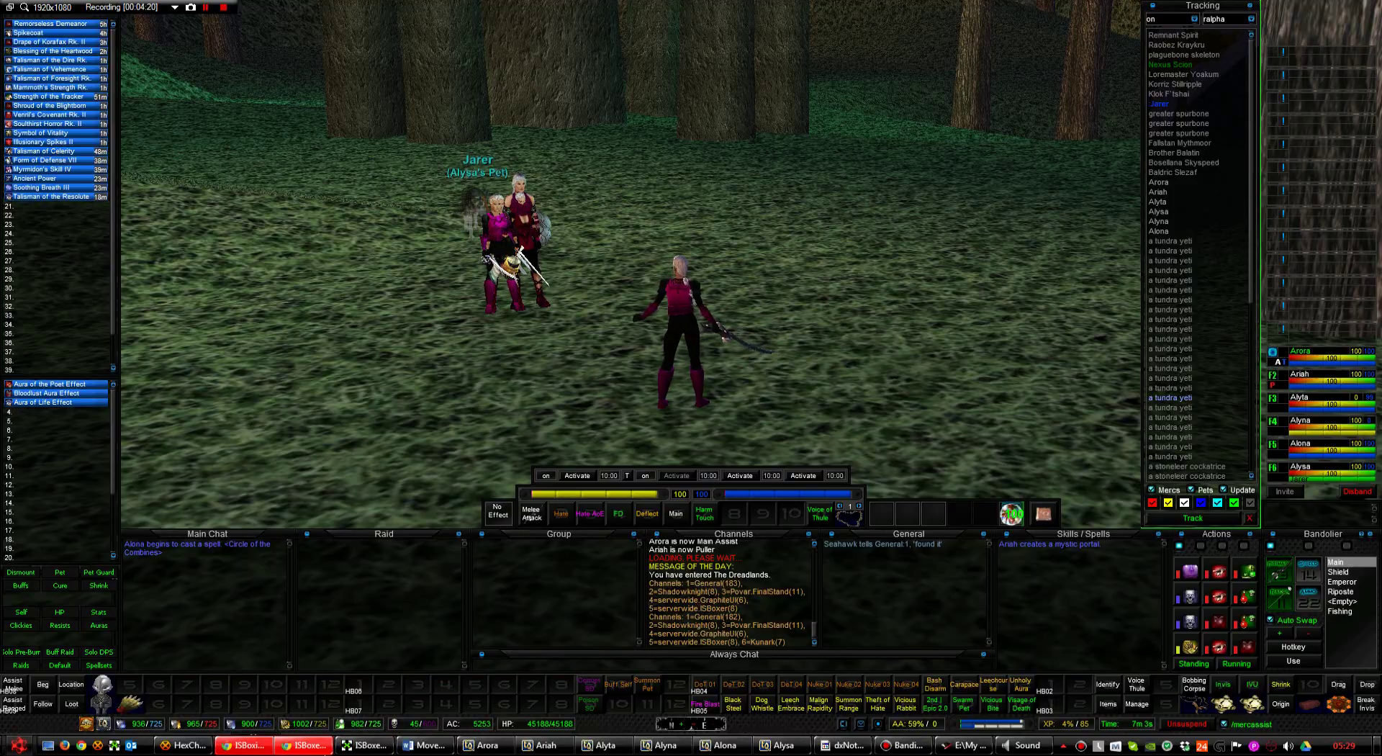
left_click(306, 744)
- Read the 'Follow and Assist from any window in EQ' forum topic, then return to ISBoxer
left_click(317, 10)
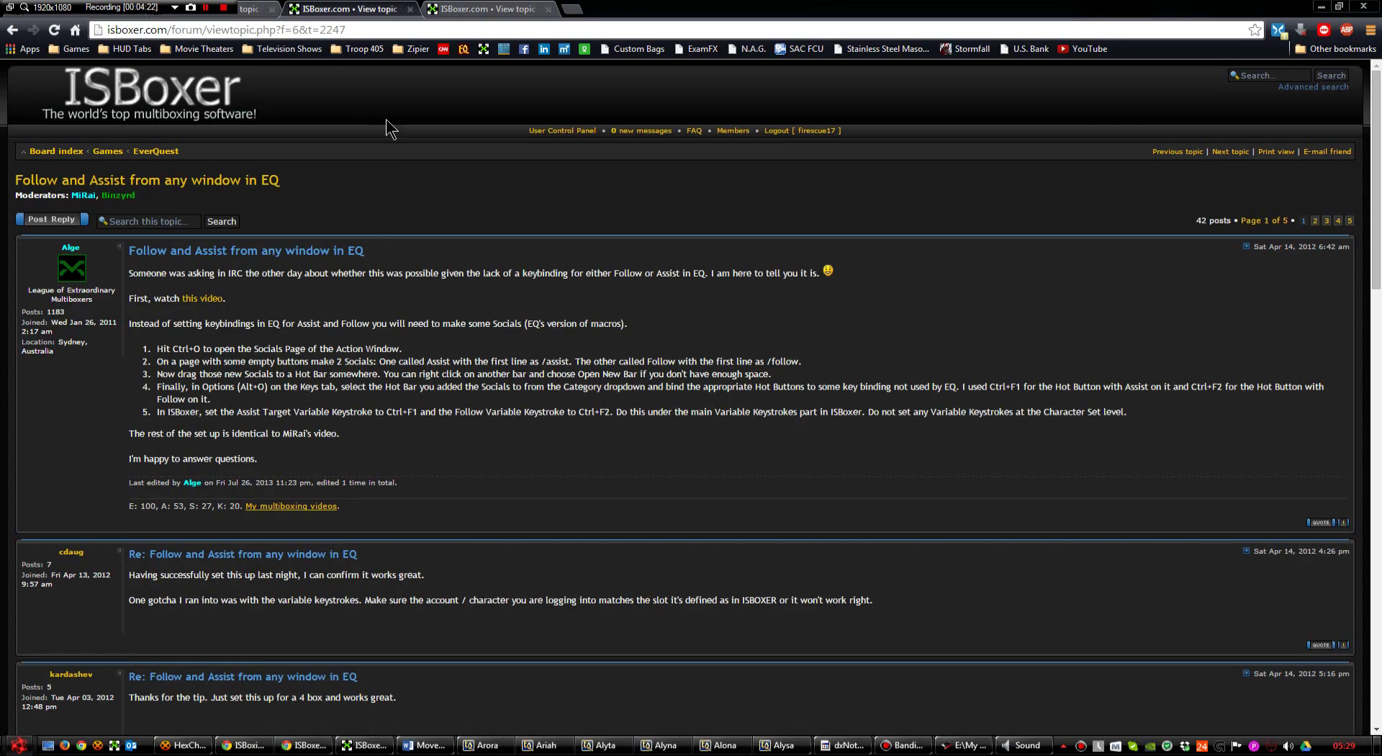
left_click(266, 10)
key("ctrl+Tab")
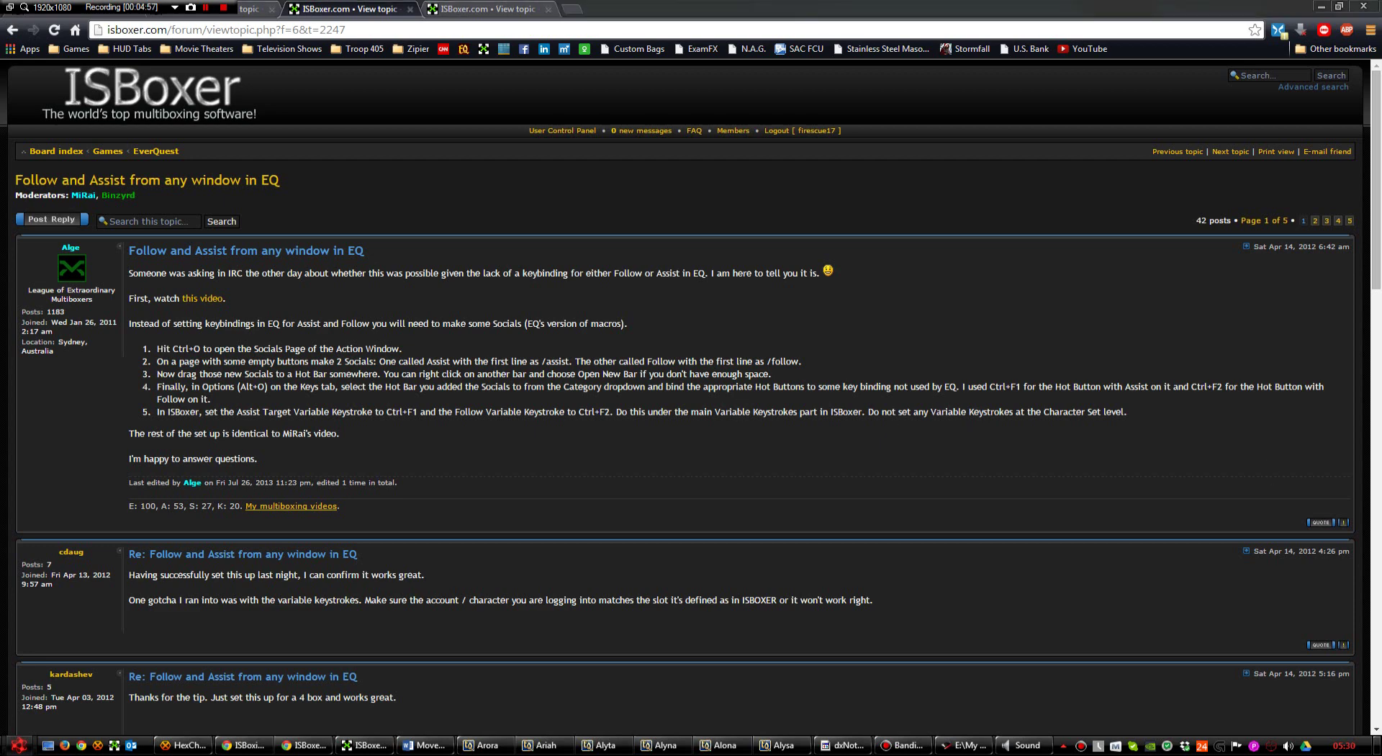
left_click(392, 745)
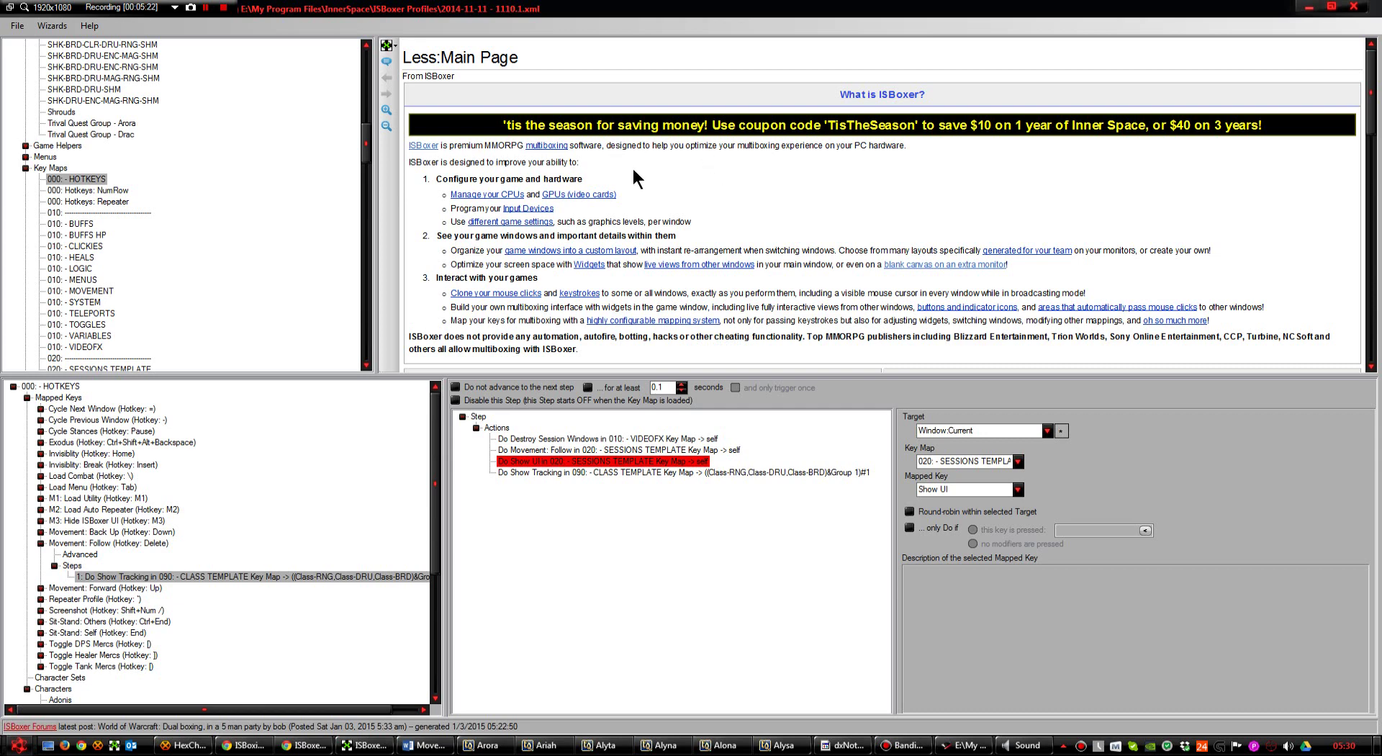
- Open the 010: - VARIABLES key map and view its Assist Me and Target Me keys
left_click(362, 163)
scroll(213, 219, "down", 2)
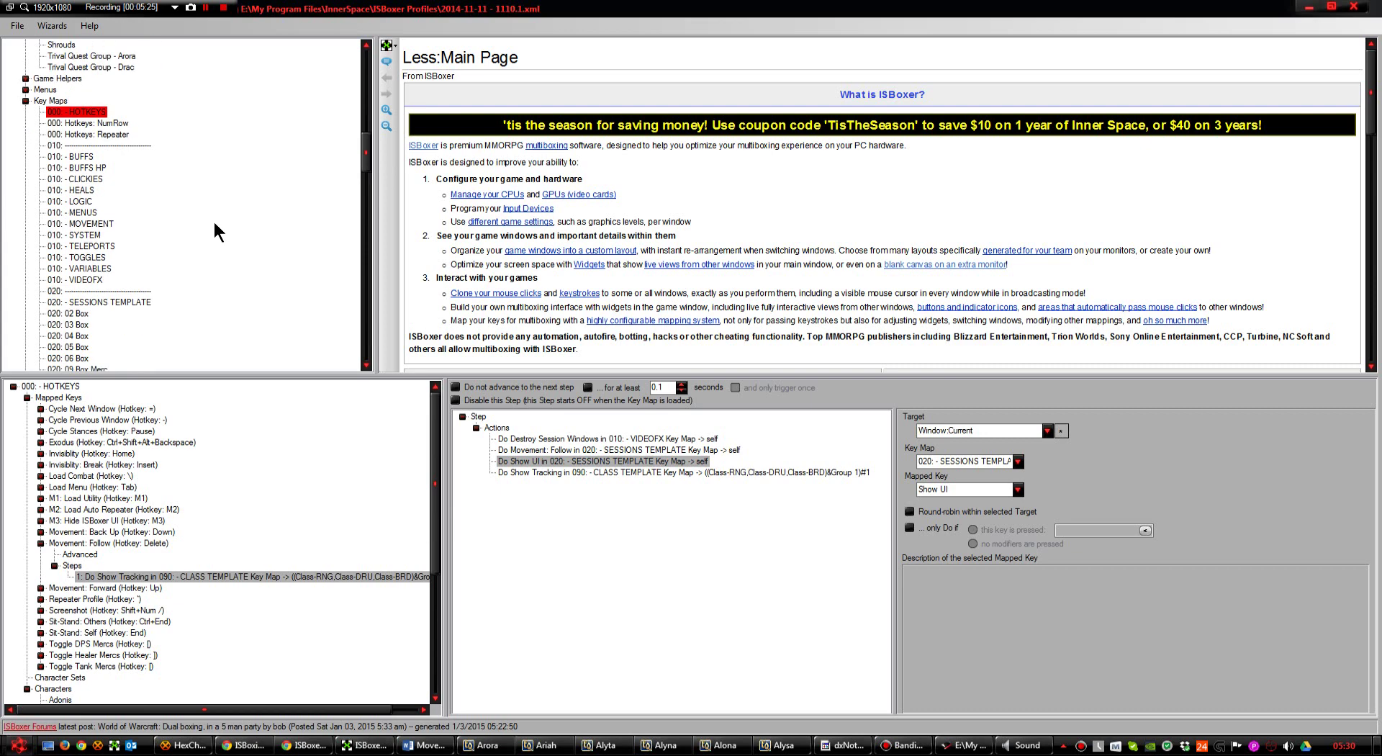
left_click(97, 268)
left_click(72, 408)
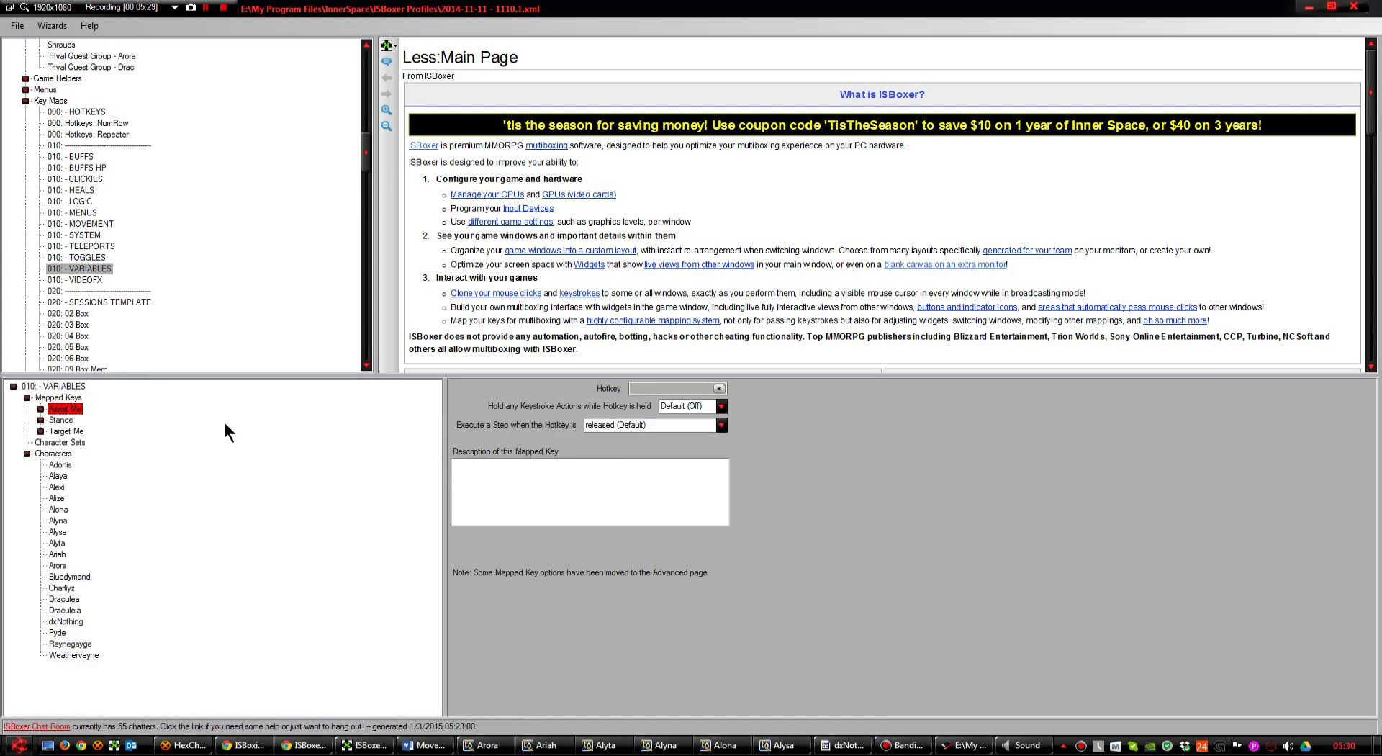
left_click(56, 431)
- Open 020: - SESSIONS TEMPLATE and view its Focus Slot 02 key
left_click(213, 214)
scroll(215, 214, "down", 3)
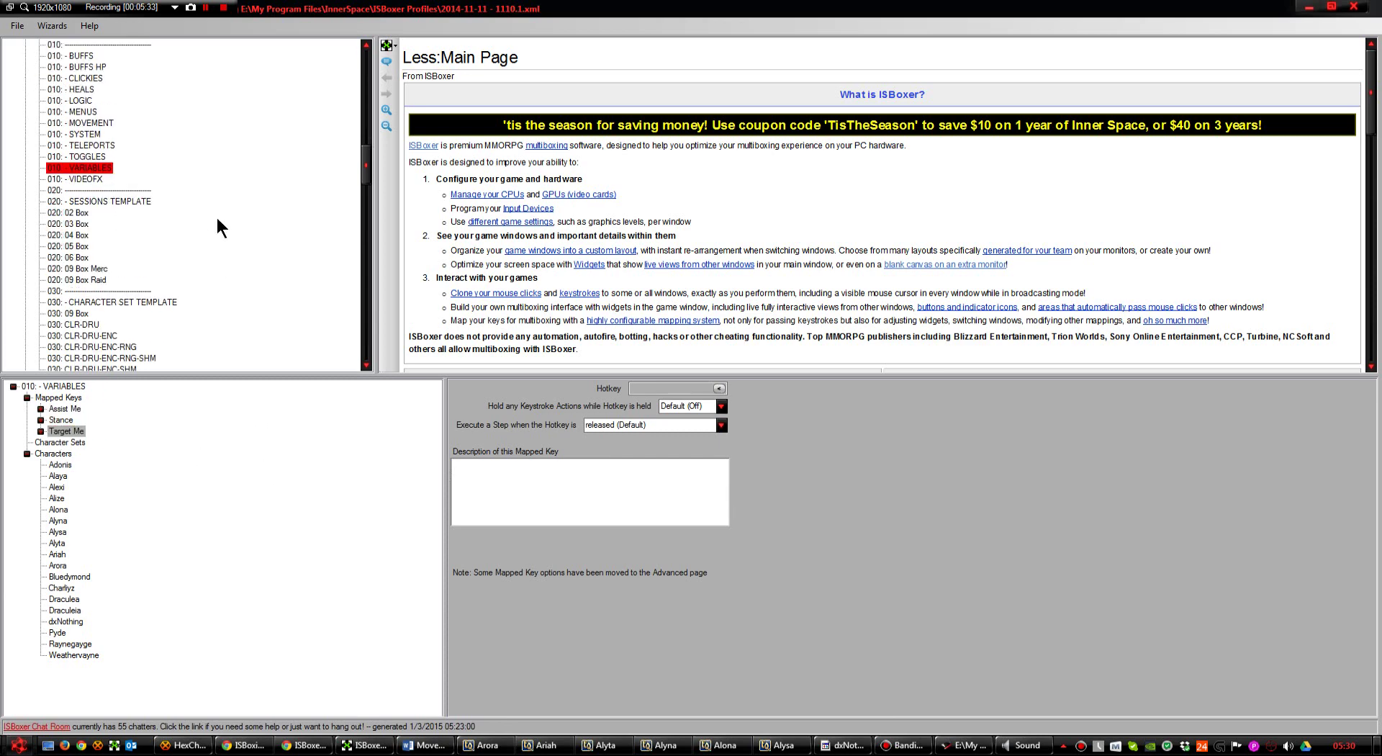
left_click(114, 201)
left_click(85, 441)
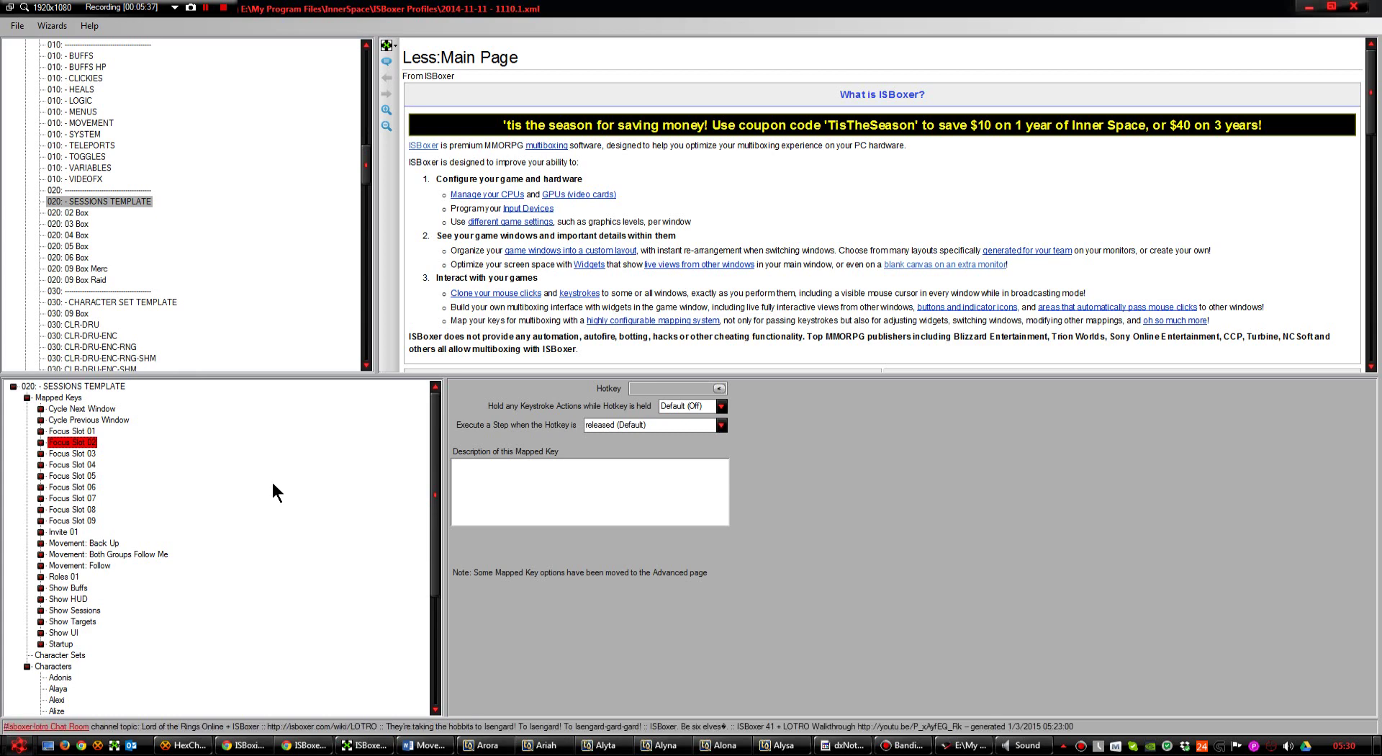
- Open 100: - CHARACTER TEMPLATE and view its Control: Focus Me key
left_click(234, 235)
scroll(234, 235, "down", 10)
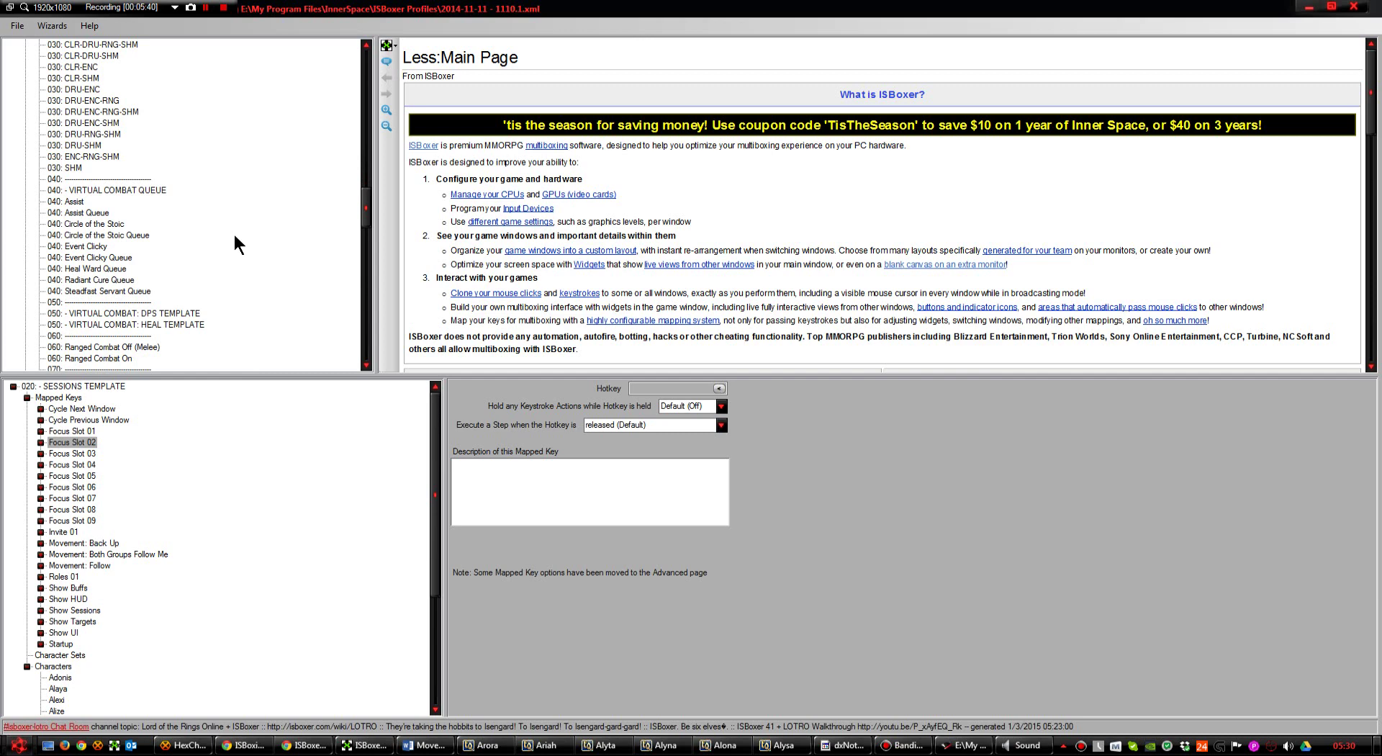
scroll(234, 235, "down", 10)
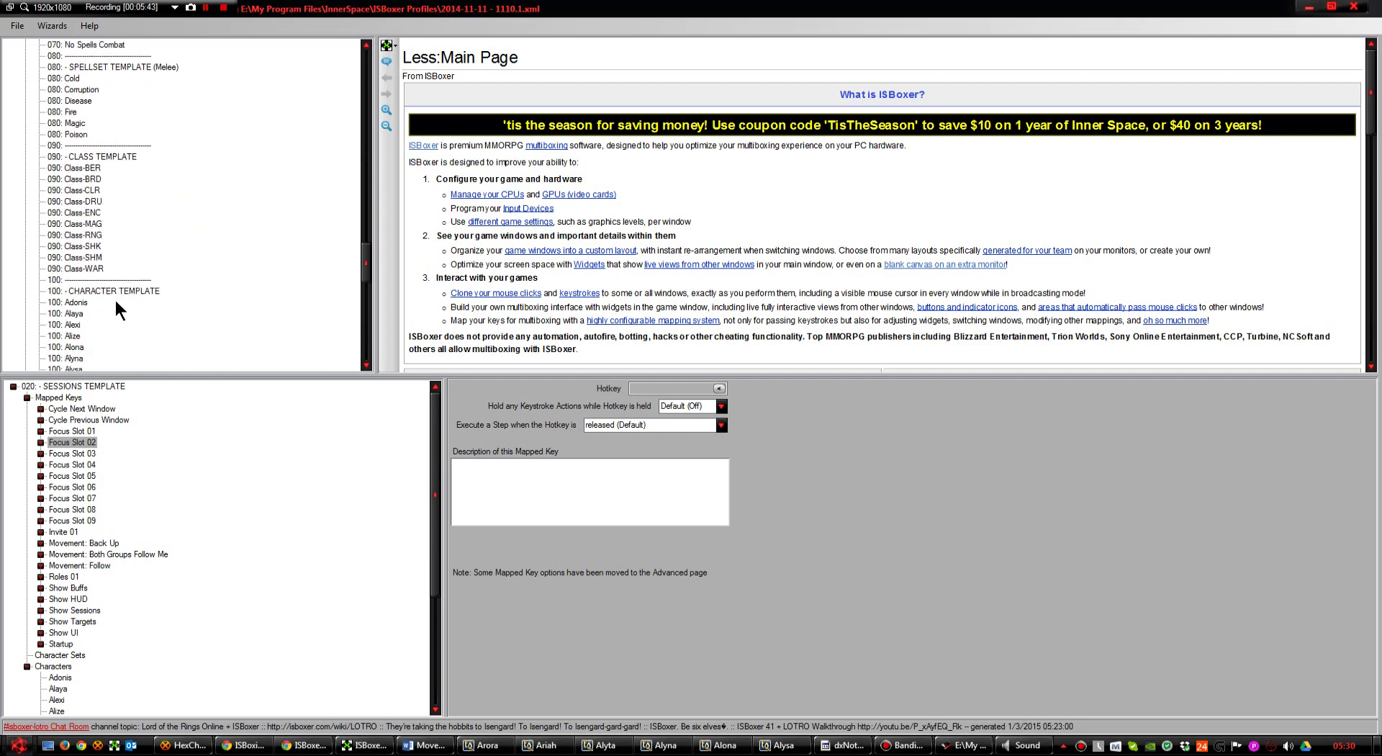
left_click(102, 289)
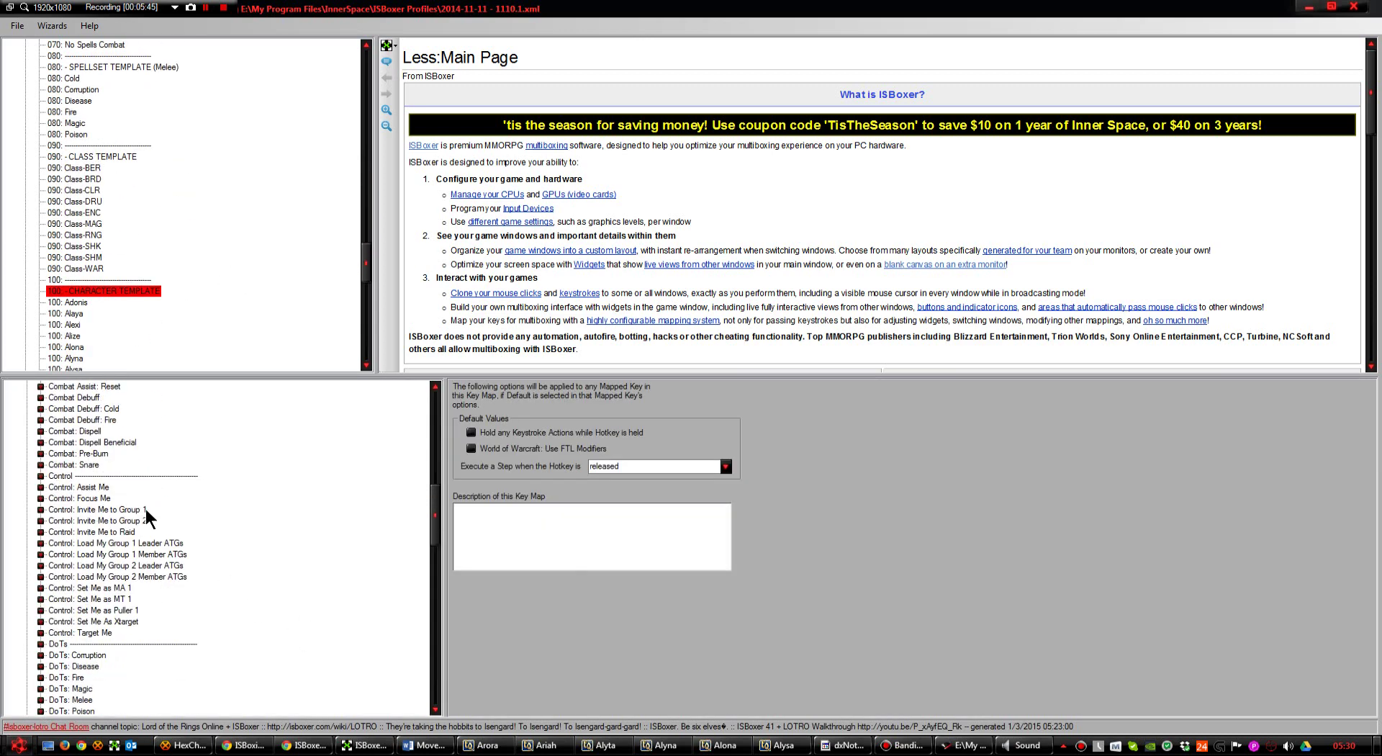
left_click(133, 499)
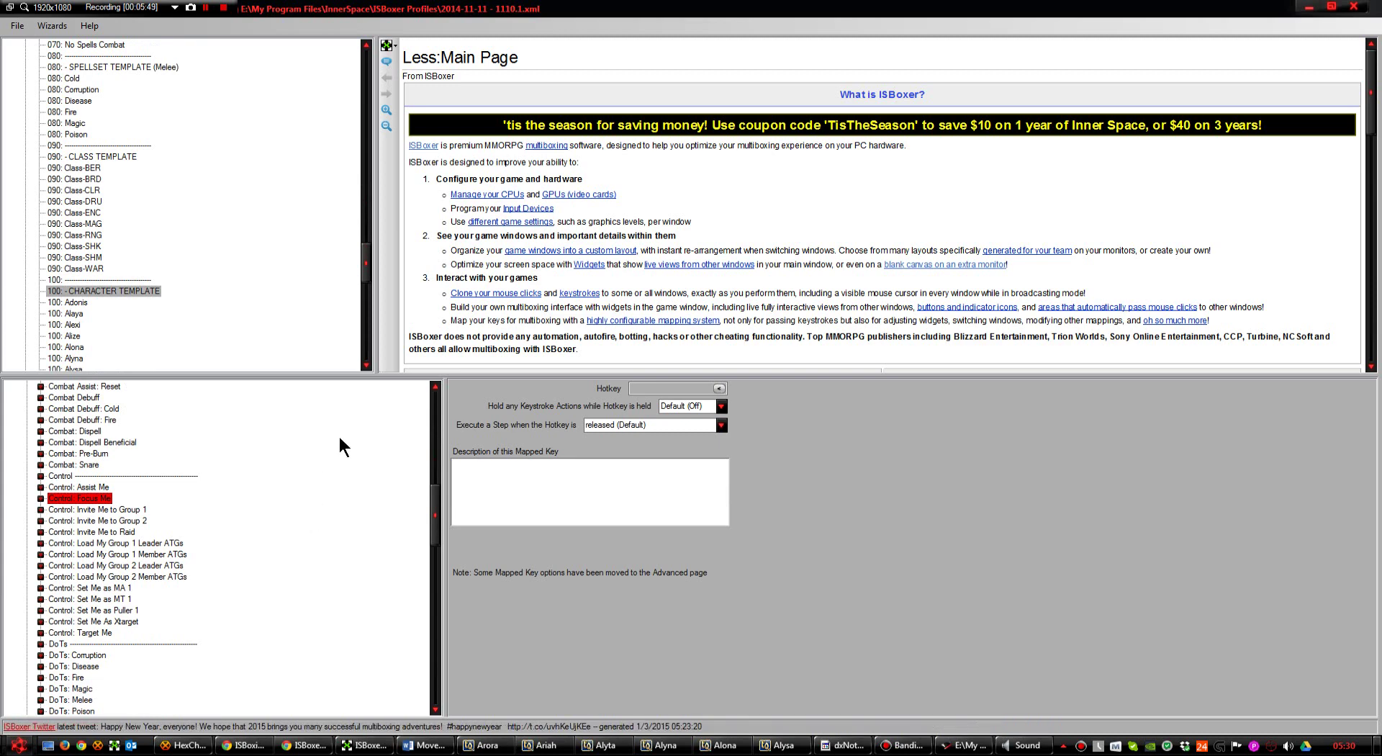
- Browse the 020: 03 Box, 04 Box and 06 Box key maps, reviewing 06 Box's Focus Slot 01–06 keys
left_click(286, 231)
scroll(246, 253, "up", 8)
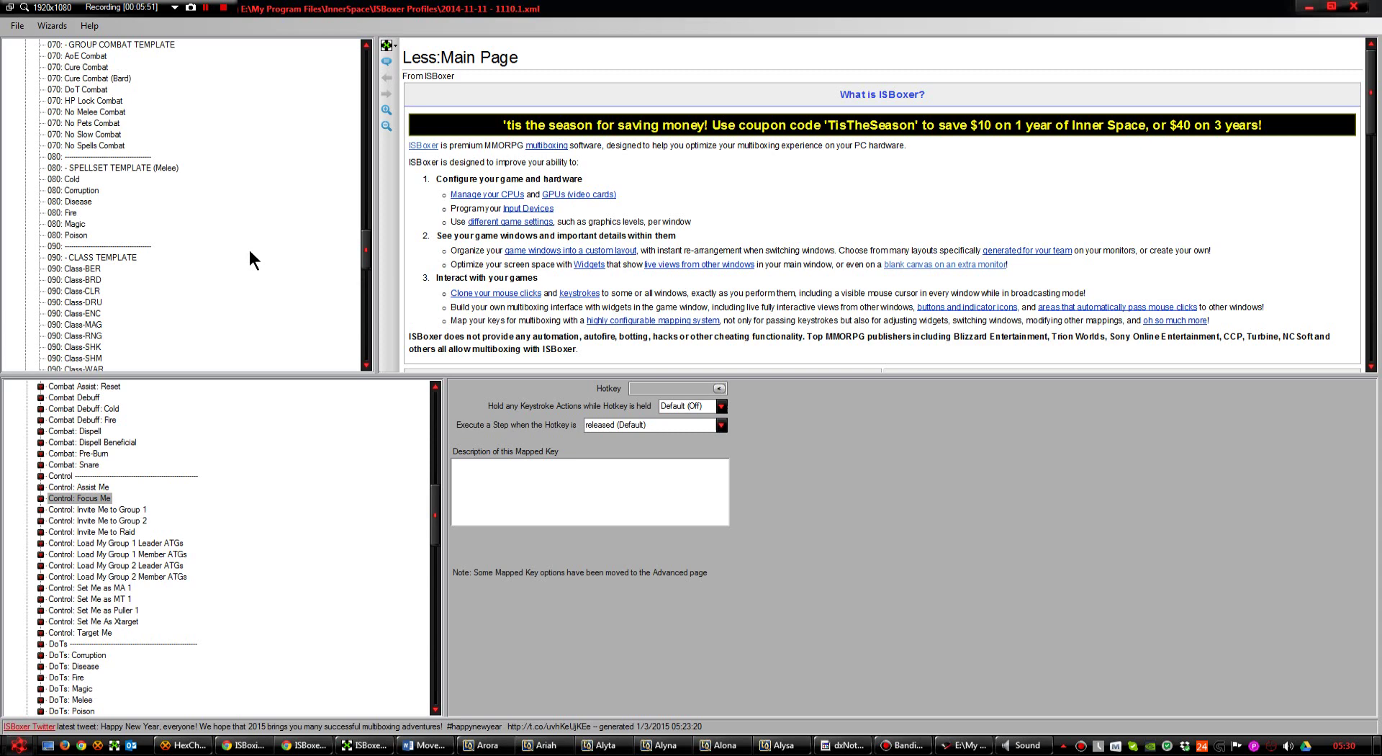
scroll(250, 252, "up", 15)
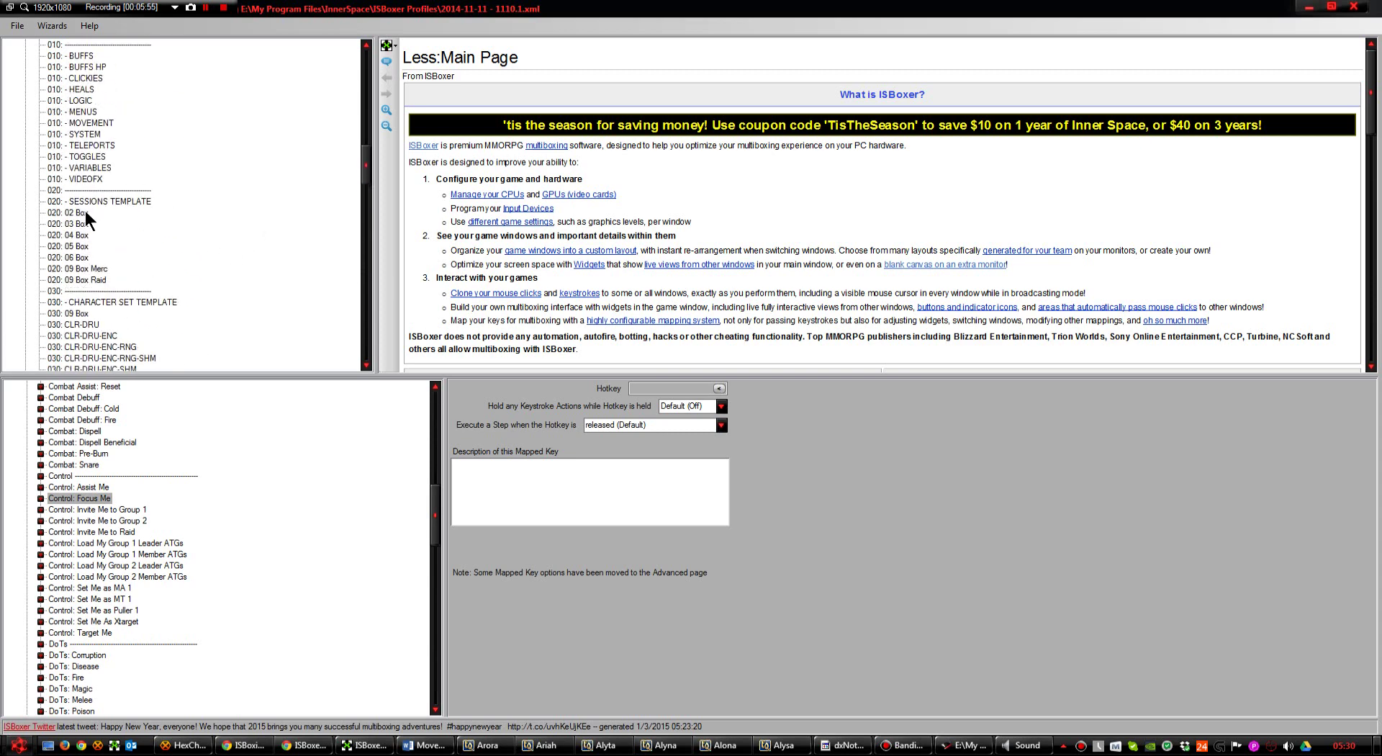
left_click(80, 223)
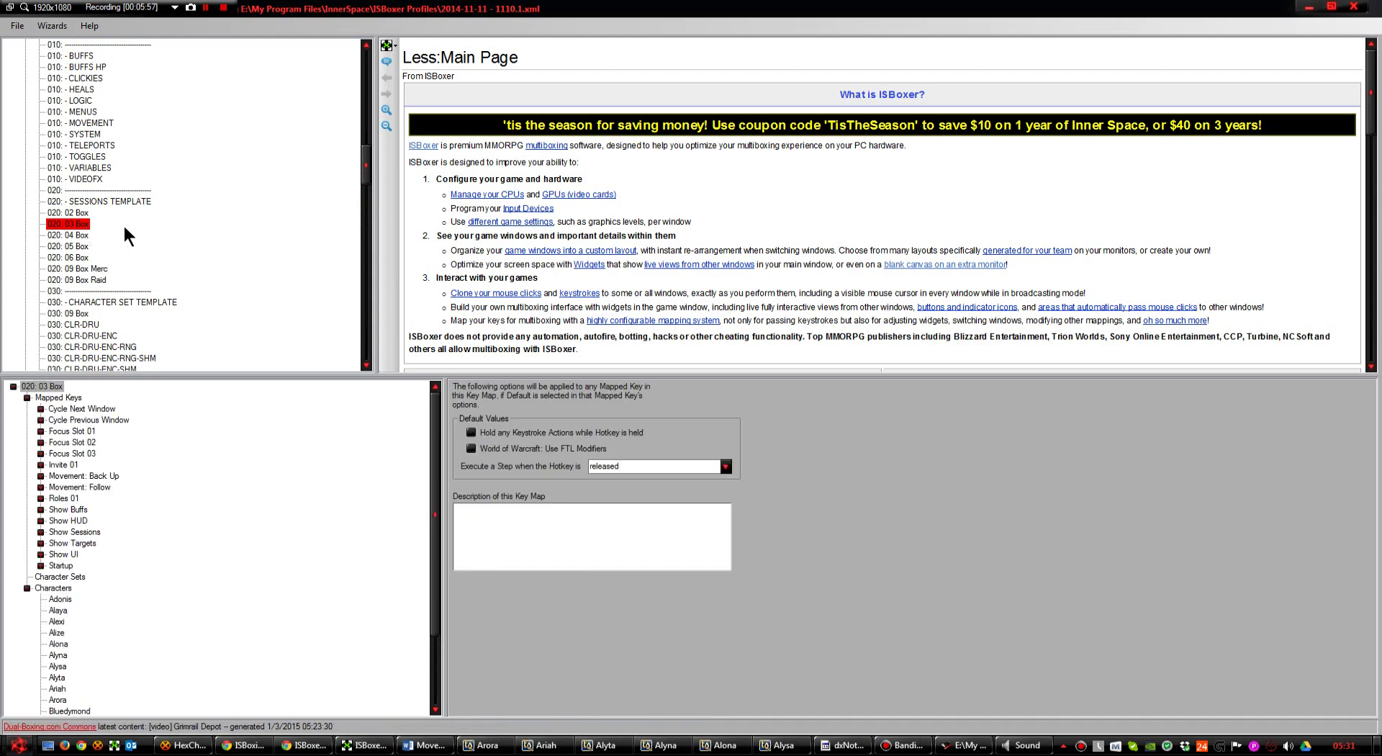
left_click(75, 235)
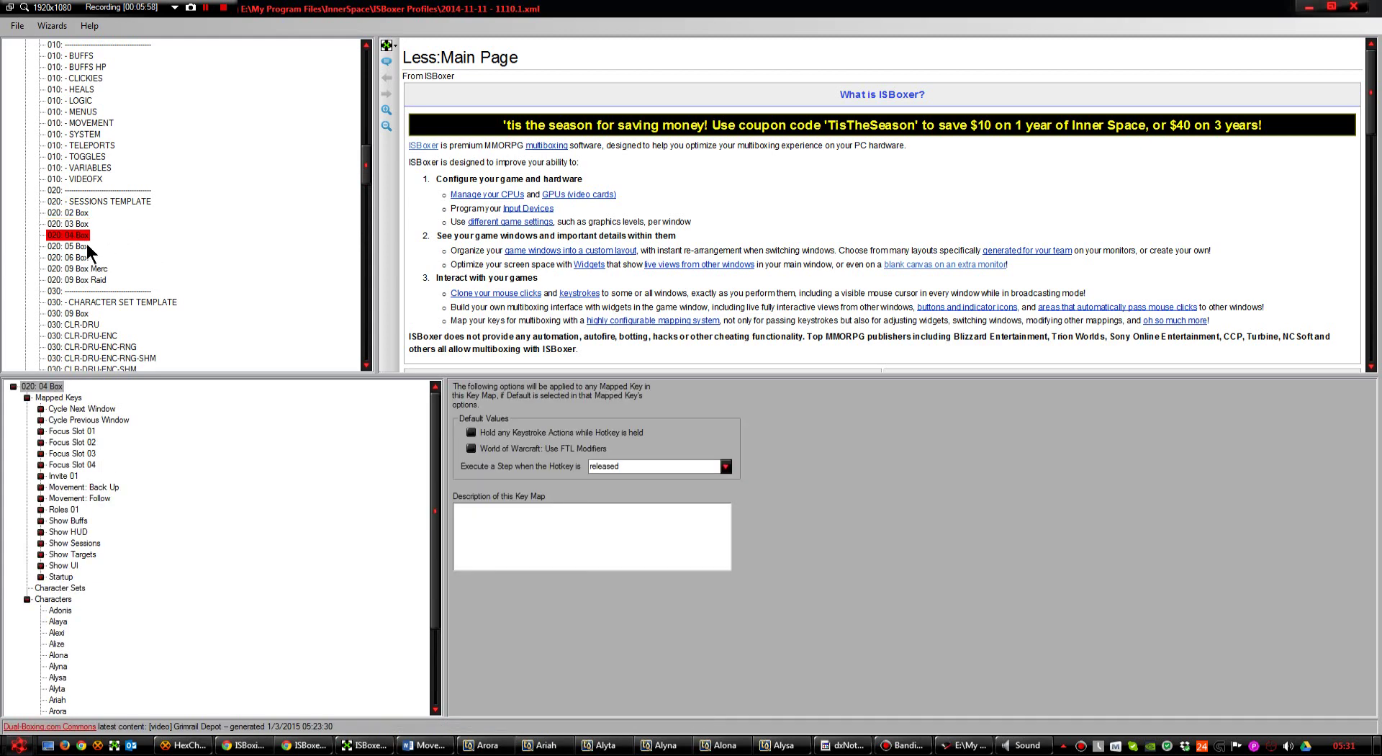
left_click(80, 257)
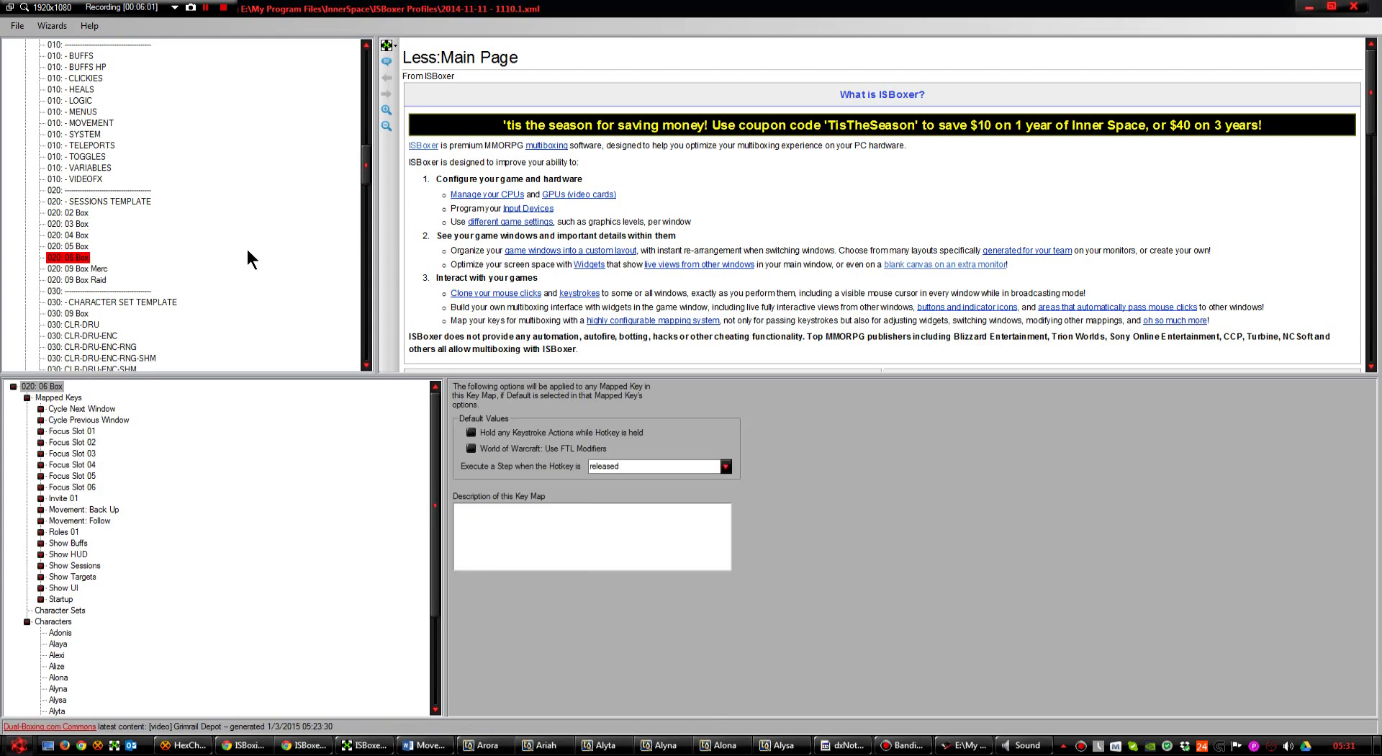
scroll(252, 260, "down", 15)
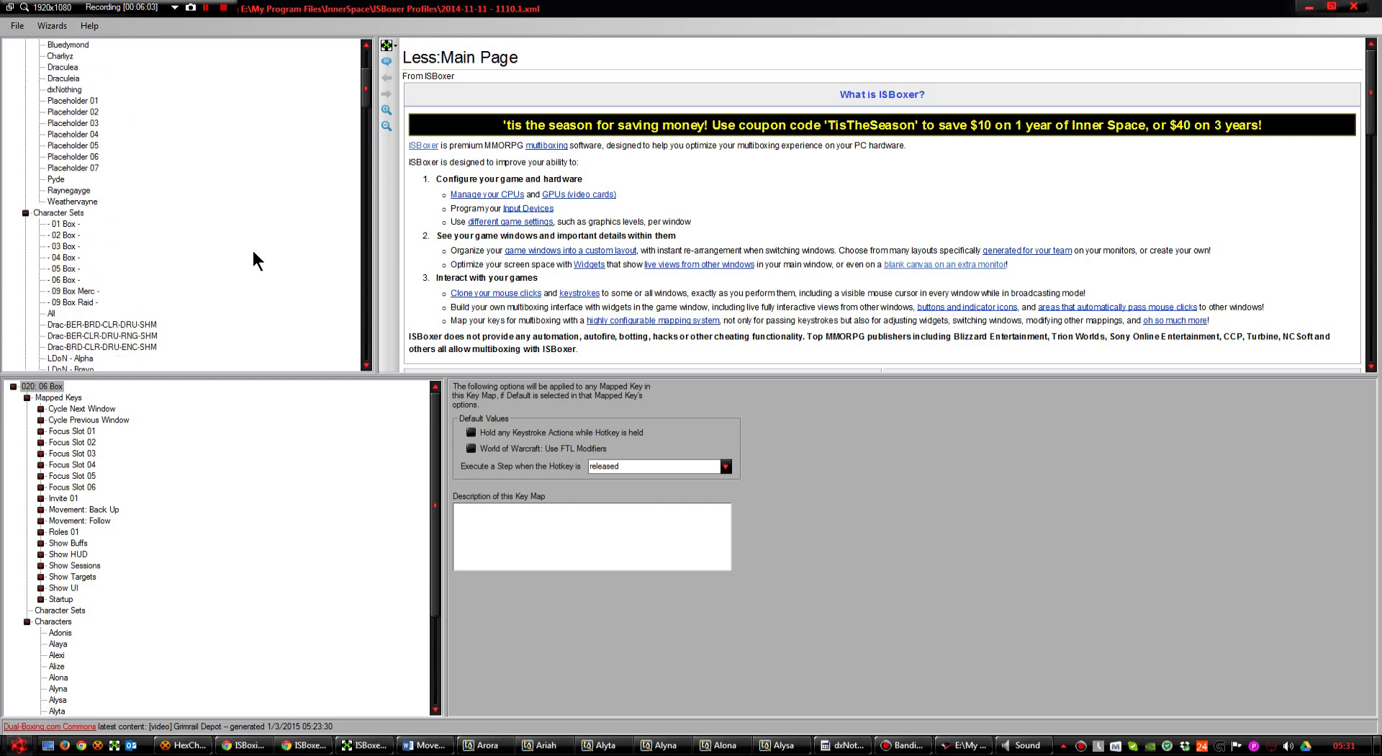
scroll(255, 260, "up", 4)
scroll(257, 260, "down", 6)
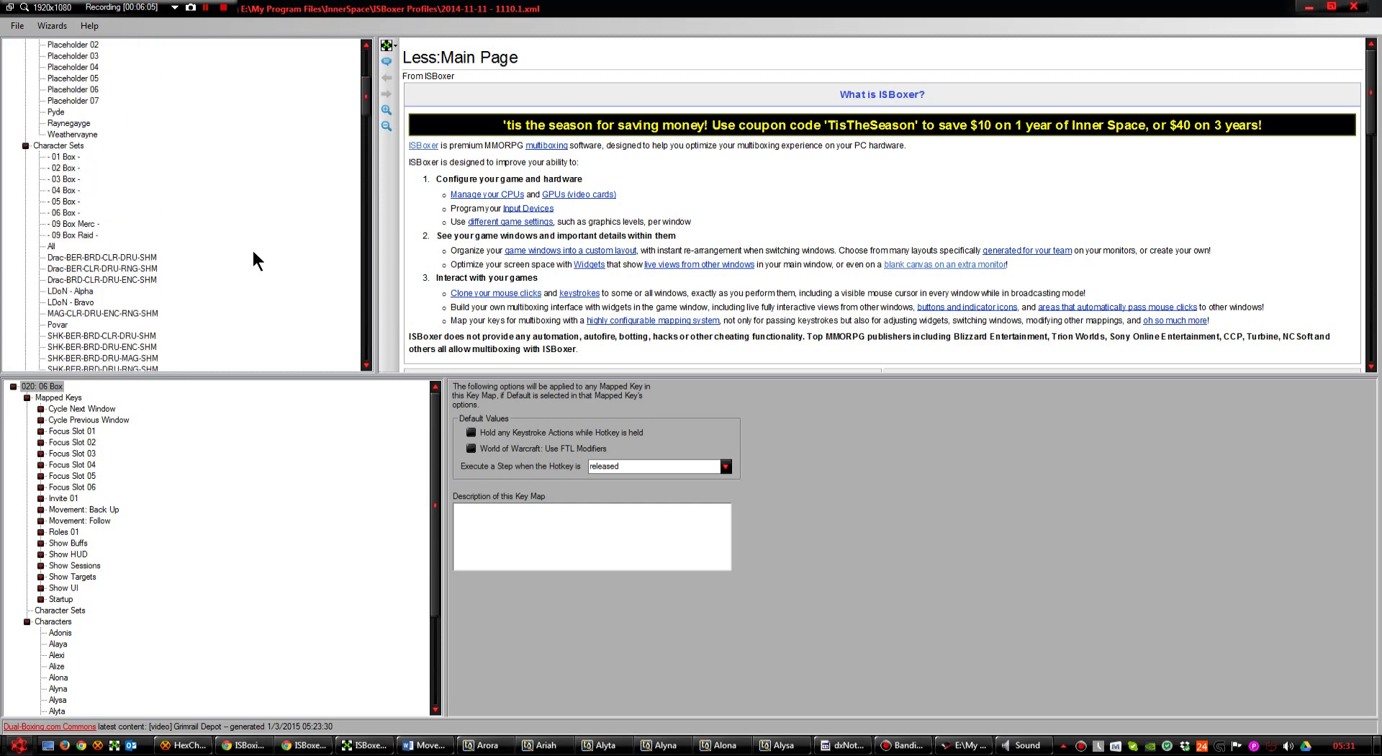
- Review the virtual mapped keys of the 02, 03, 05 and 06 Box character sets
left_click(65, 167)
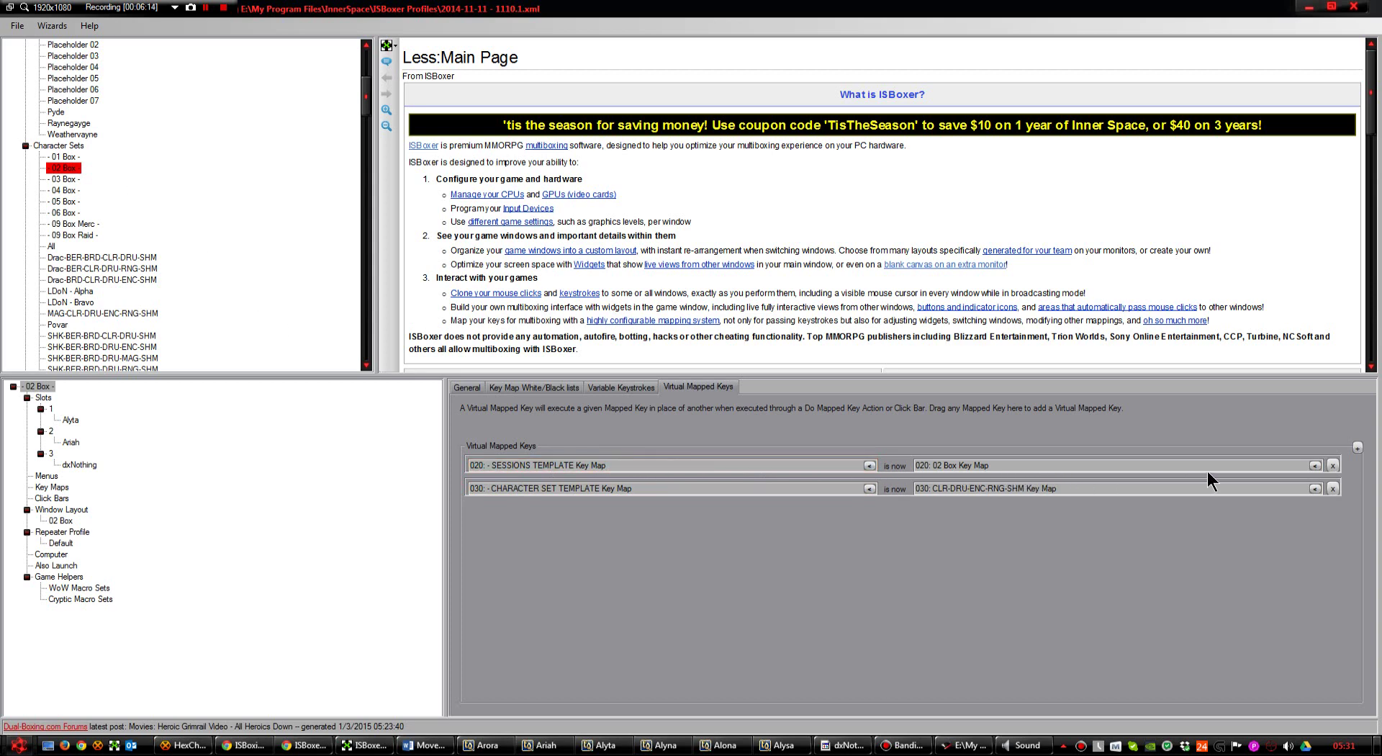
left_click(68, 178)
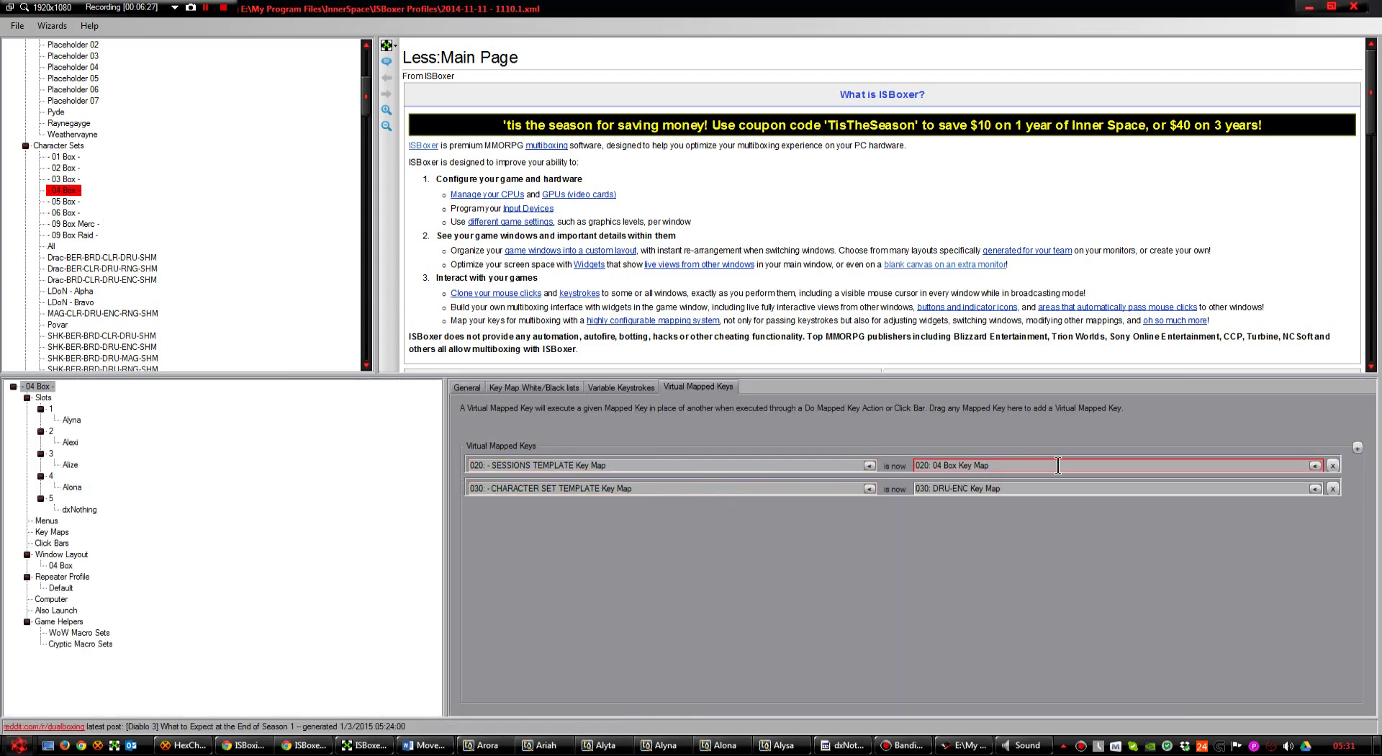
left_click(70, 201)
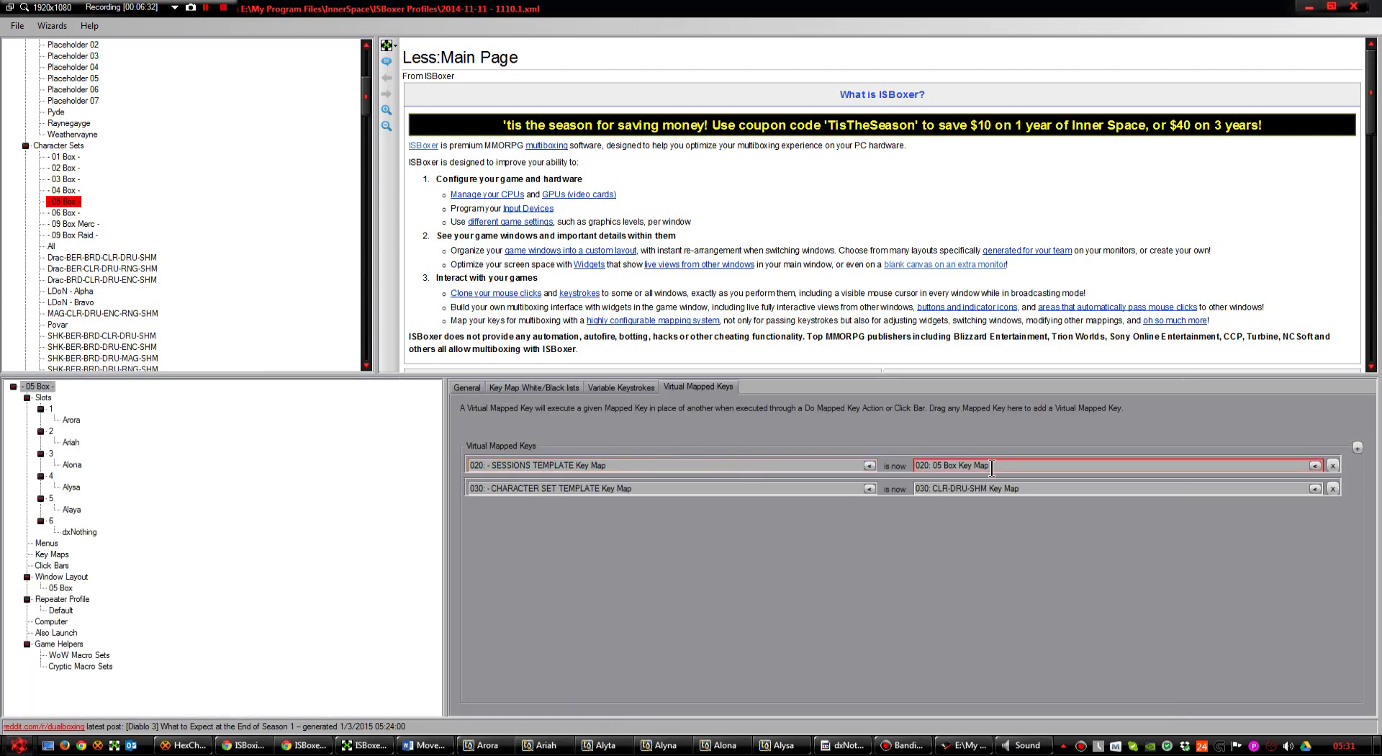
left_click(63, 213)
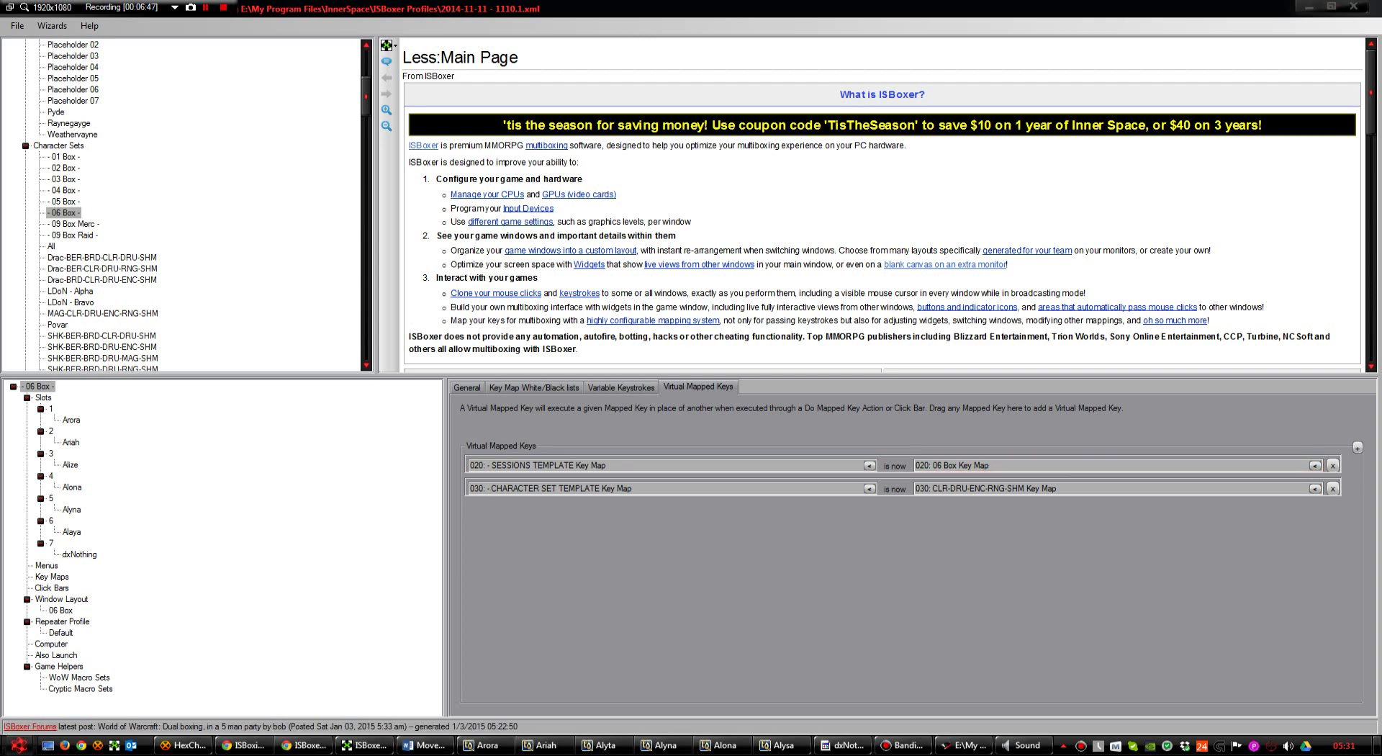
- Select the 020: - SESSIONS TEMPLATE key map and inspect its Focus Slot 01 and 05 mapped keys
left_click(198, 219)
scroll(197, 219, "down", 14)
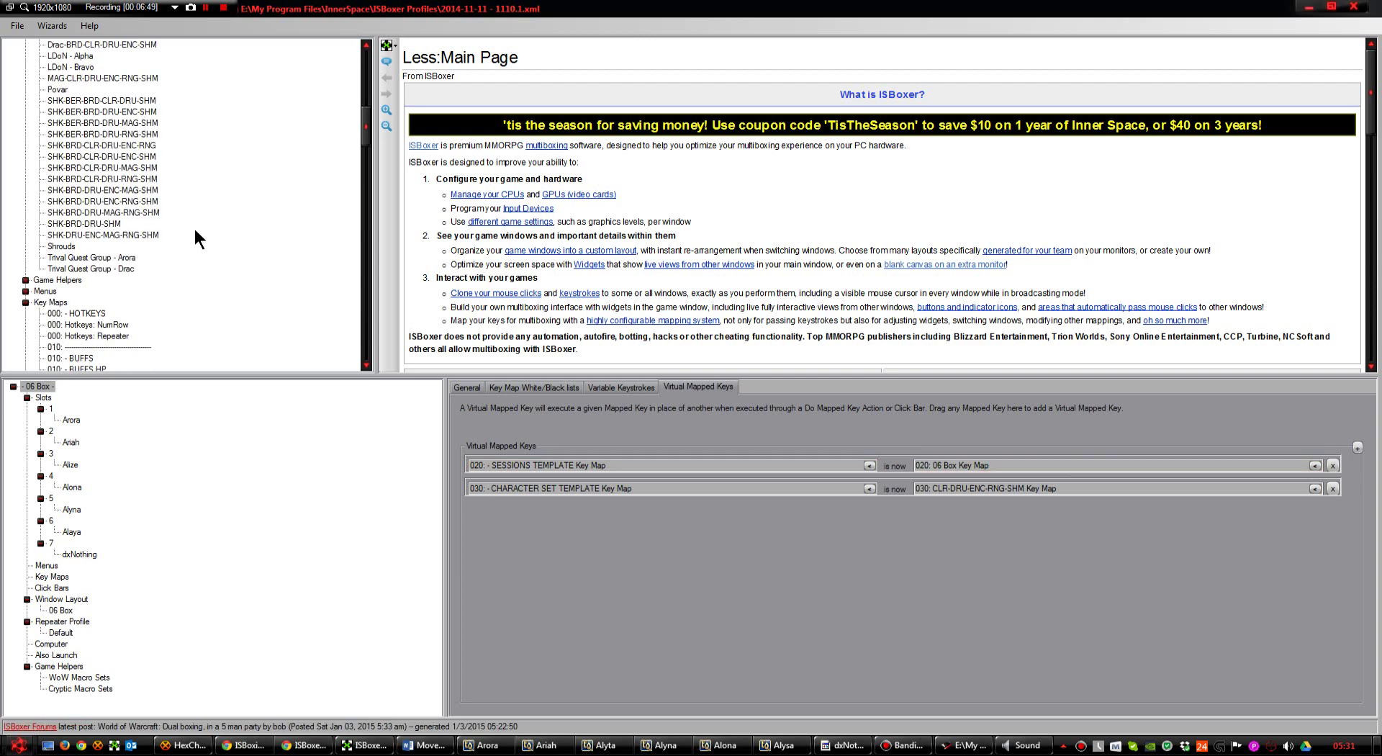
scroll(200, 231, "down", 6)
left_click(114, 100)
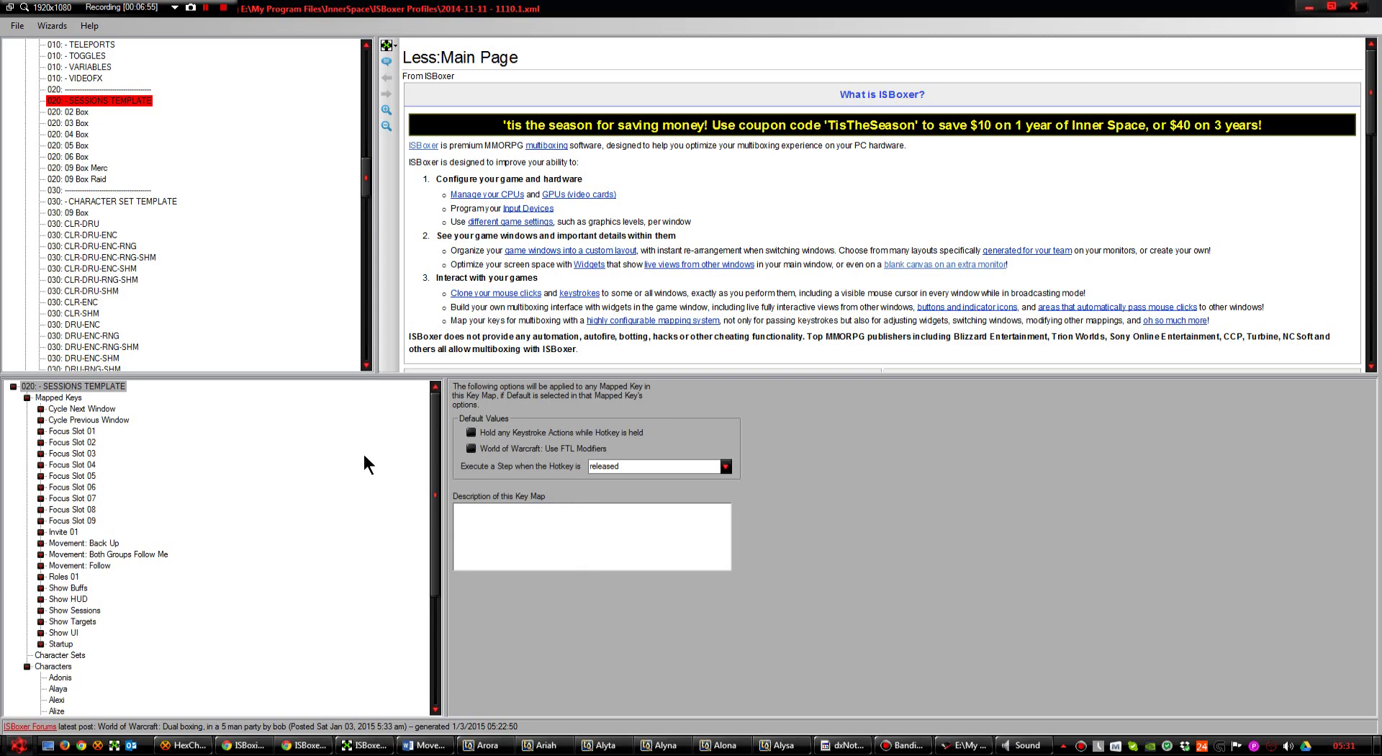
left_click(79, 430)
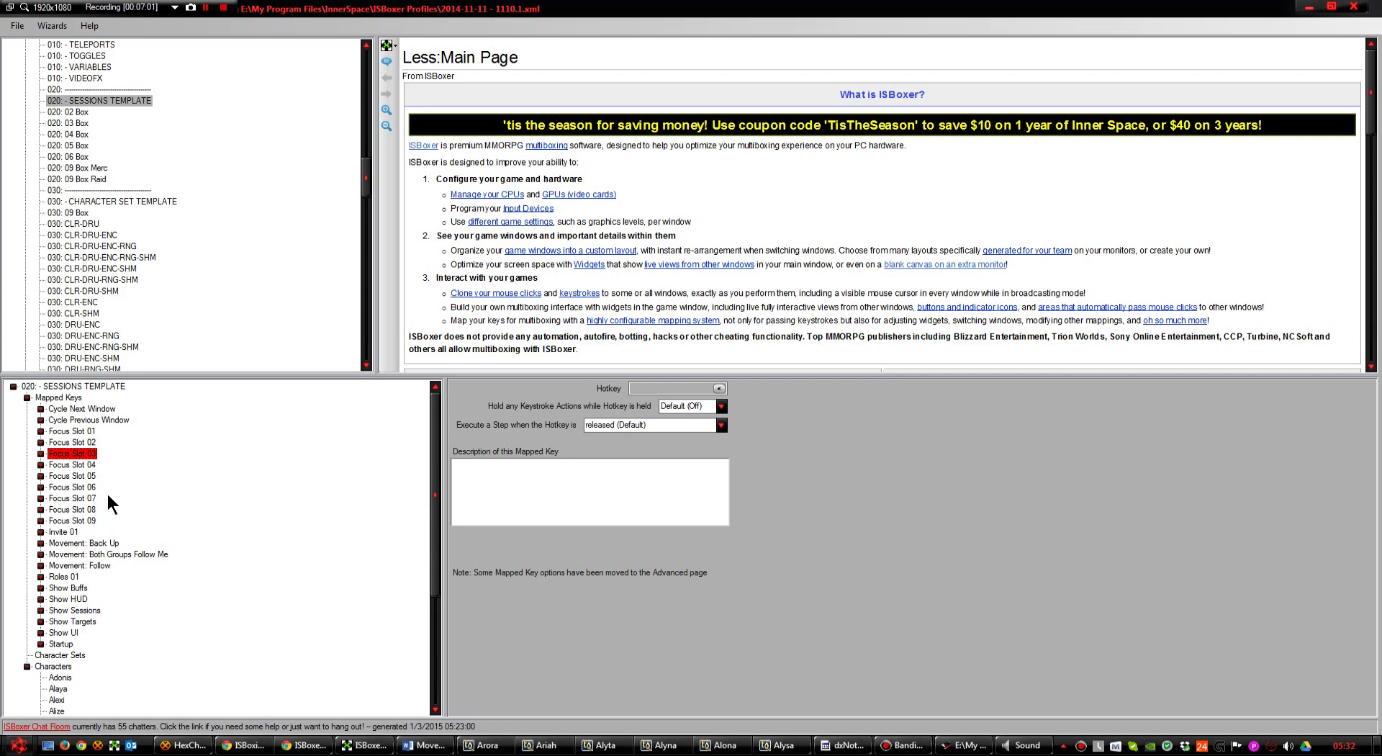
left_click(85, 474)
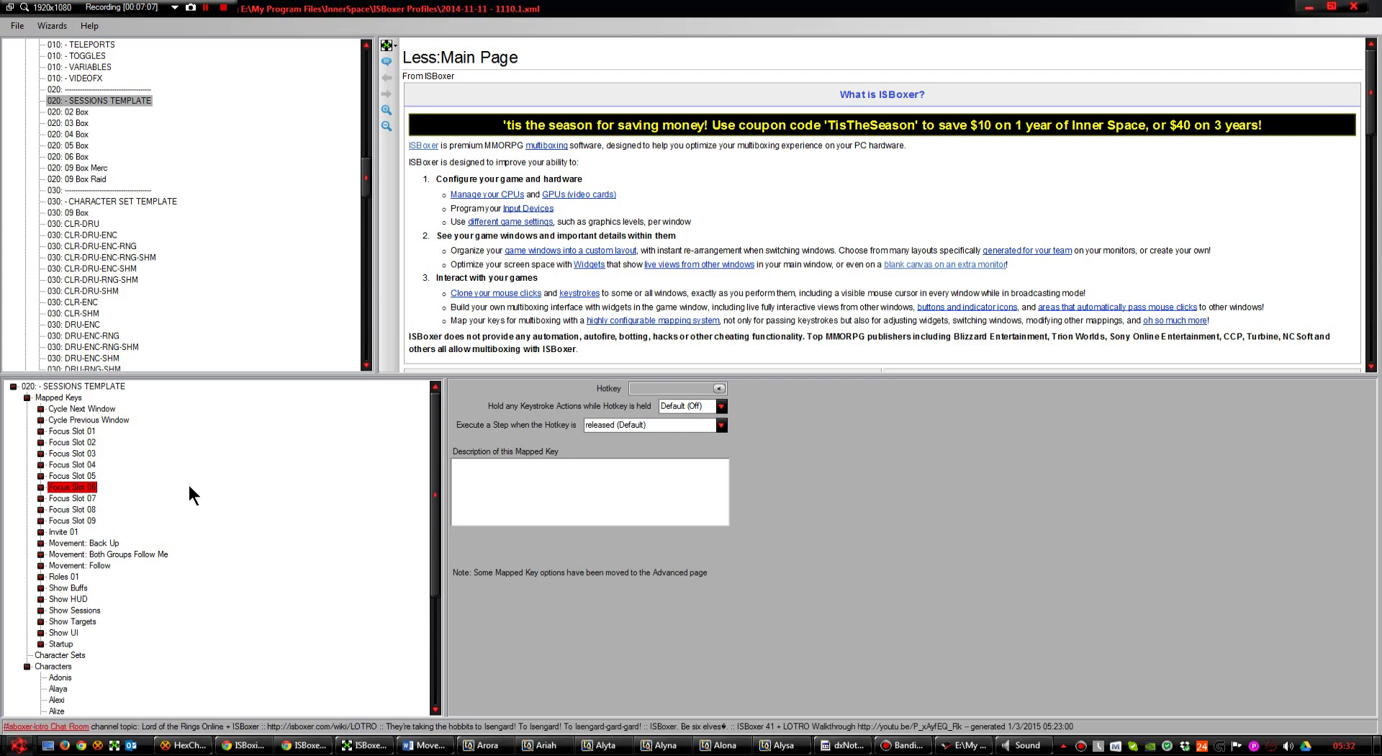
left_click(264, 248)
scroll(274, 266, "up", 5)
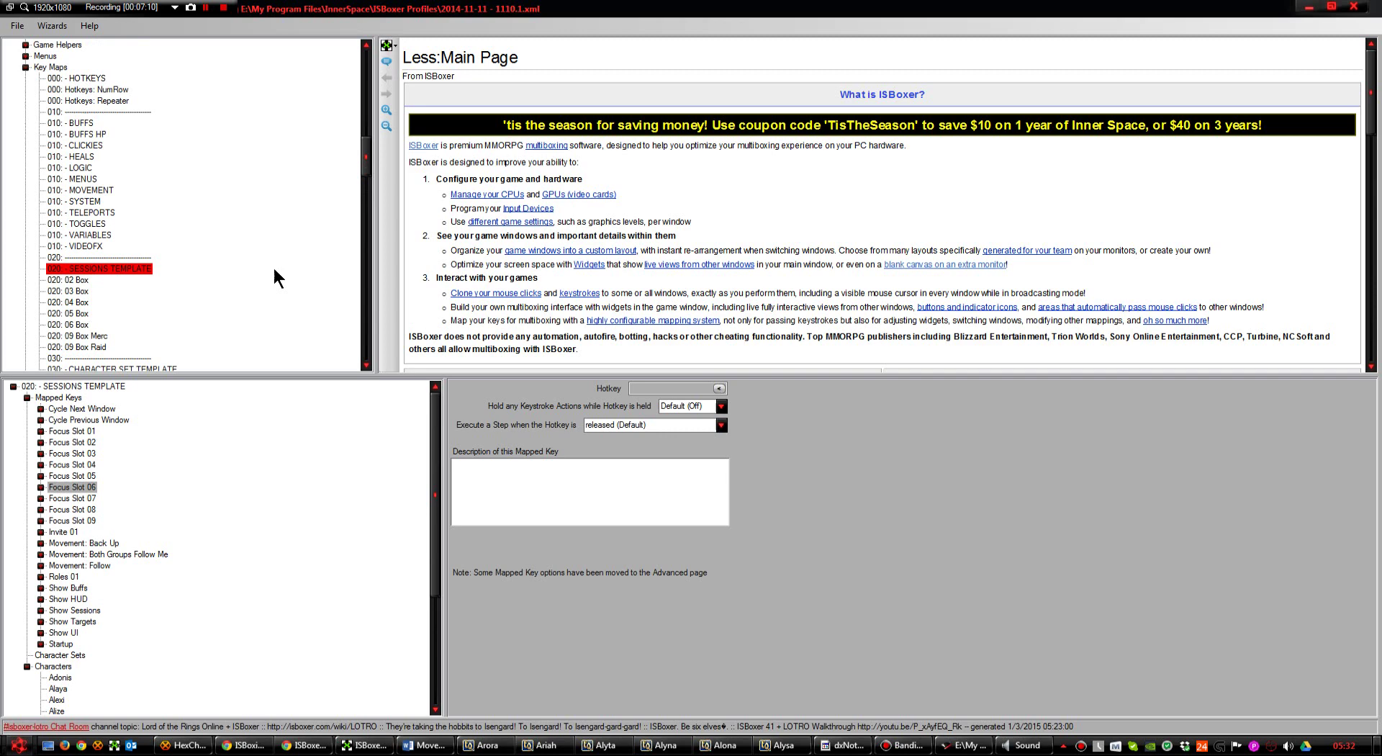
scroll(273, 266, "down", 15)
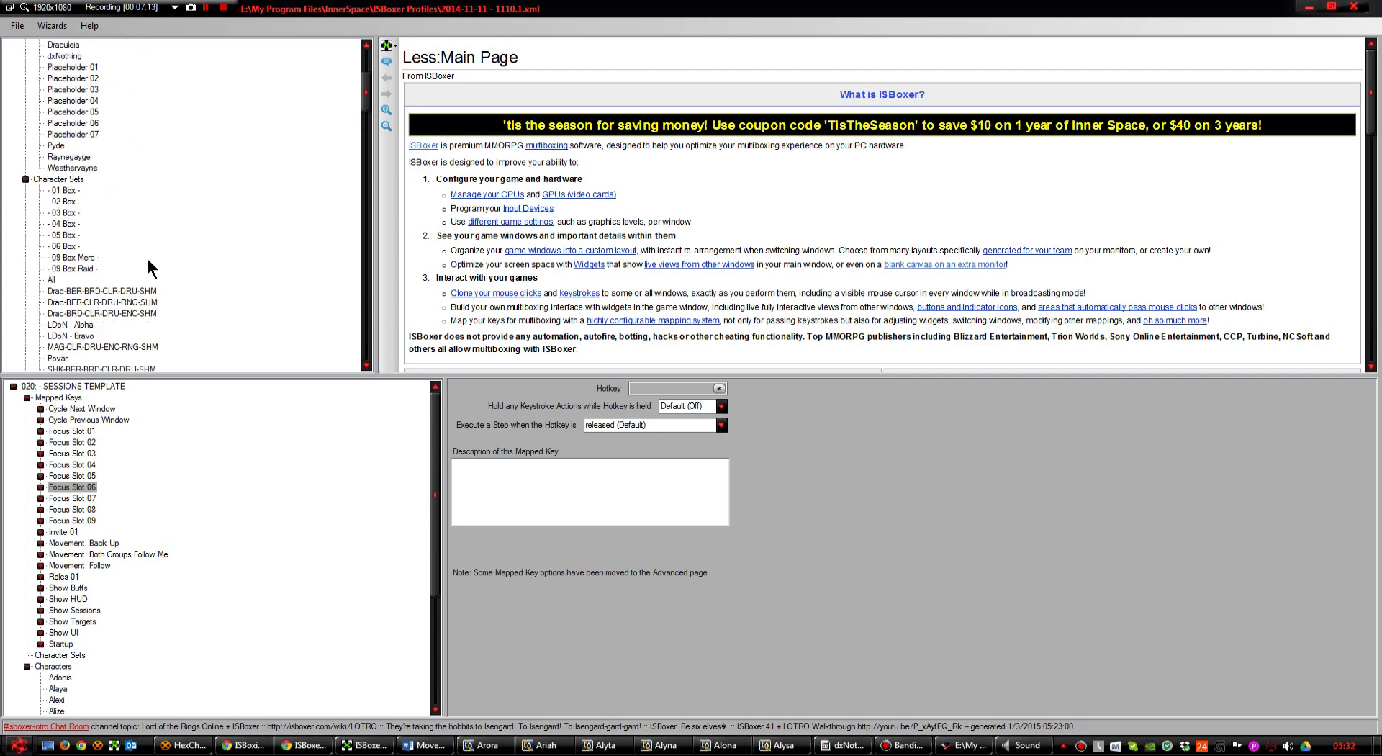
- Check the 06 Box character set's slot switching settings and its virtual mapped keys
left_click(55, 247)
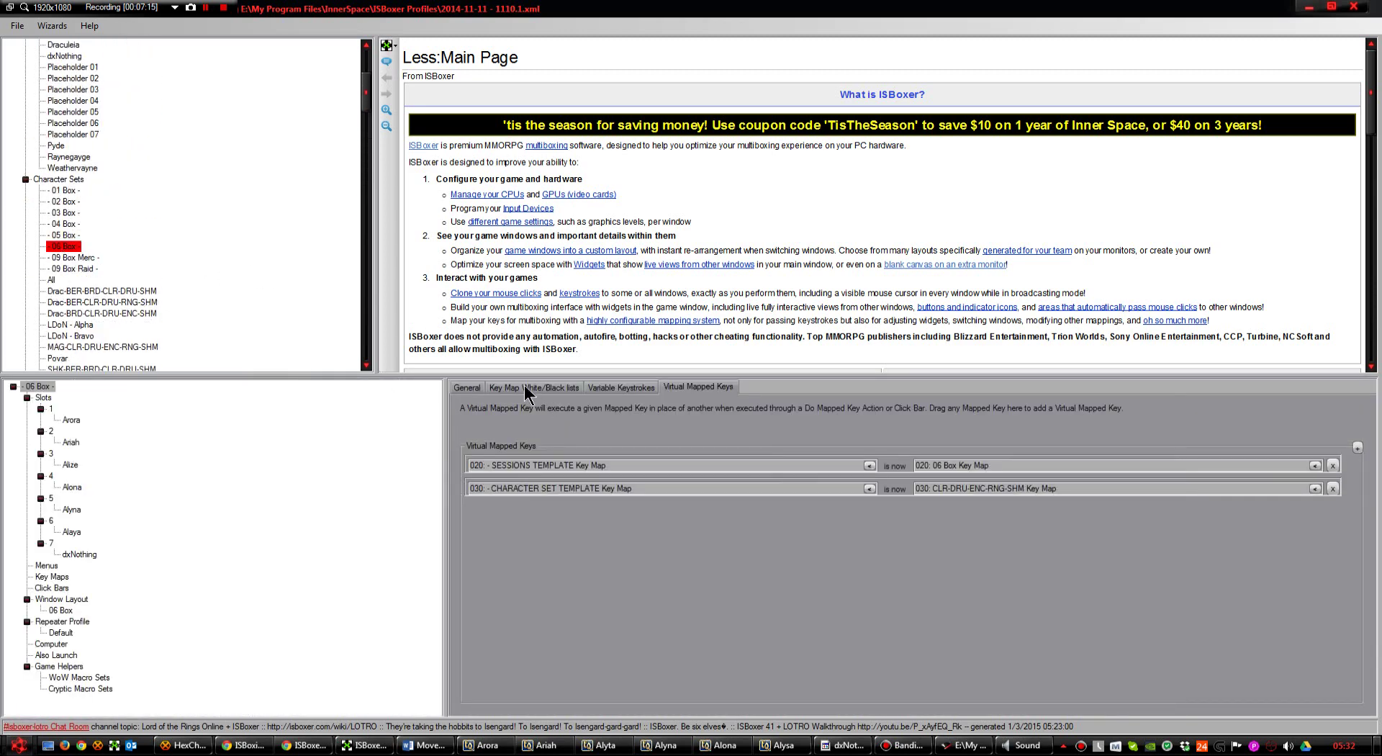
left_click(51, 407)
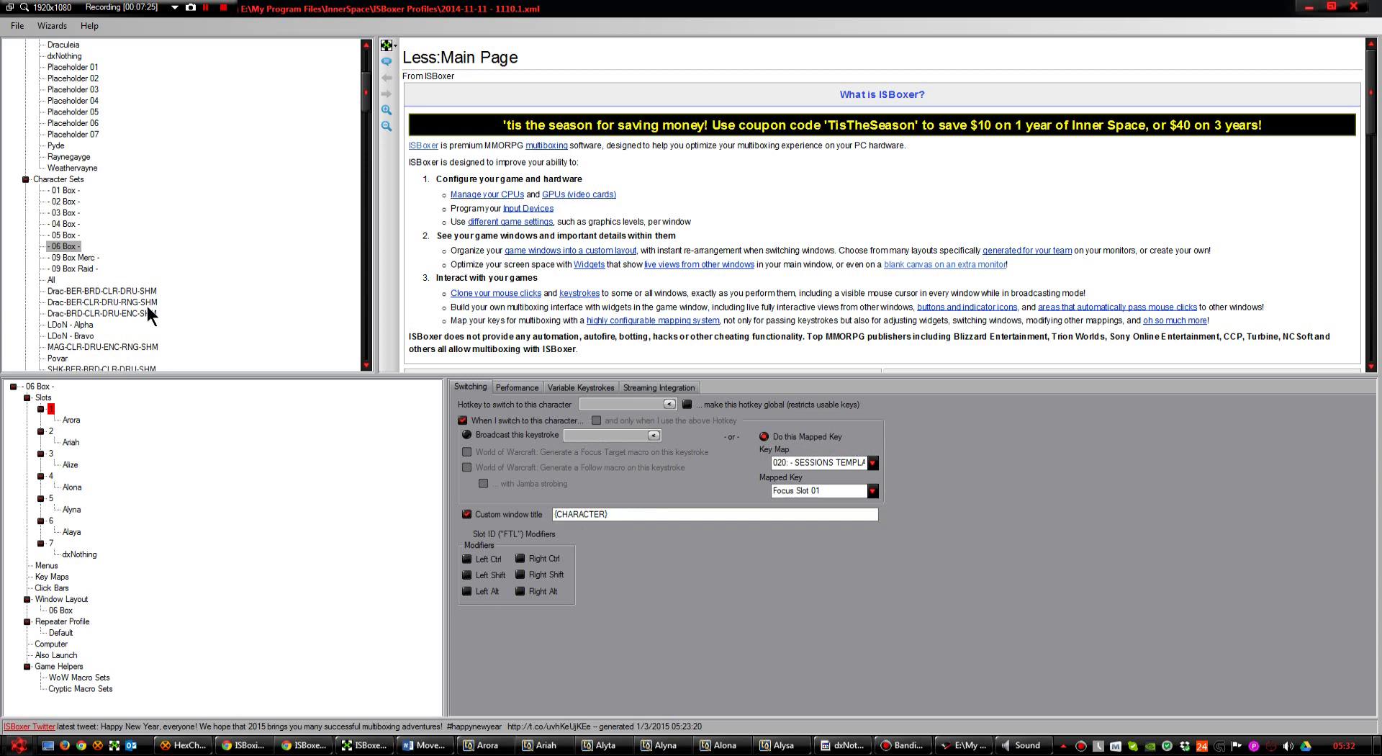
left_click(48, 386)
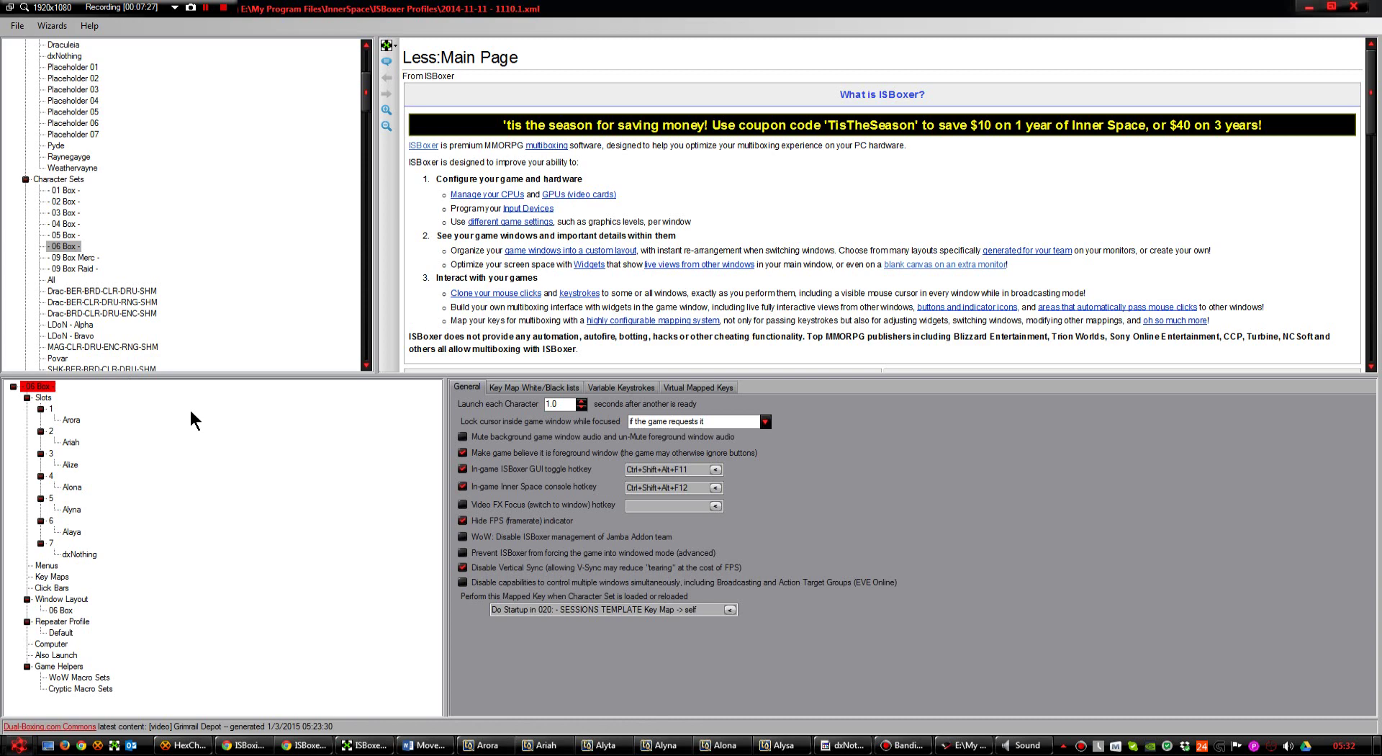
left_click(691, 387)
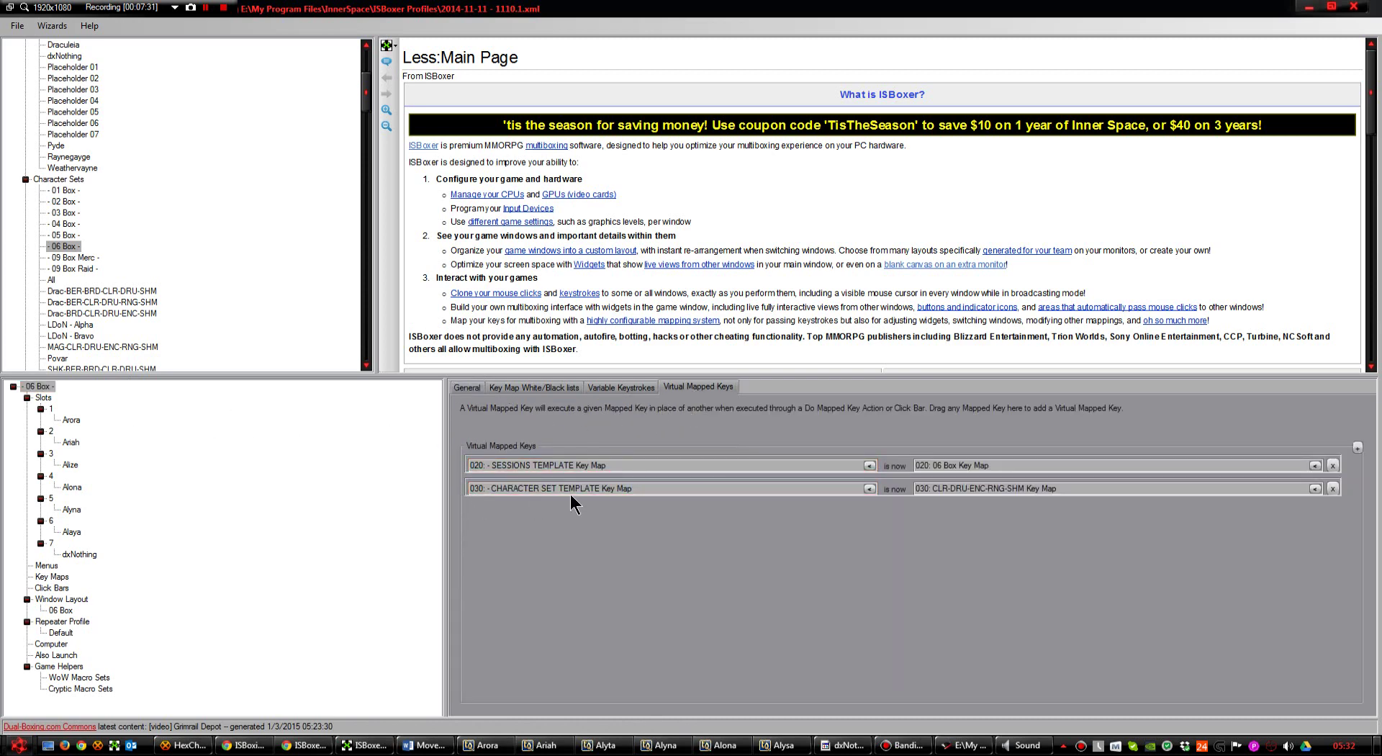
left_click(50, 409)
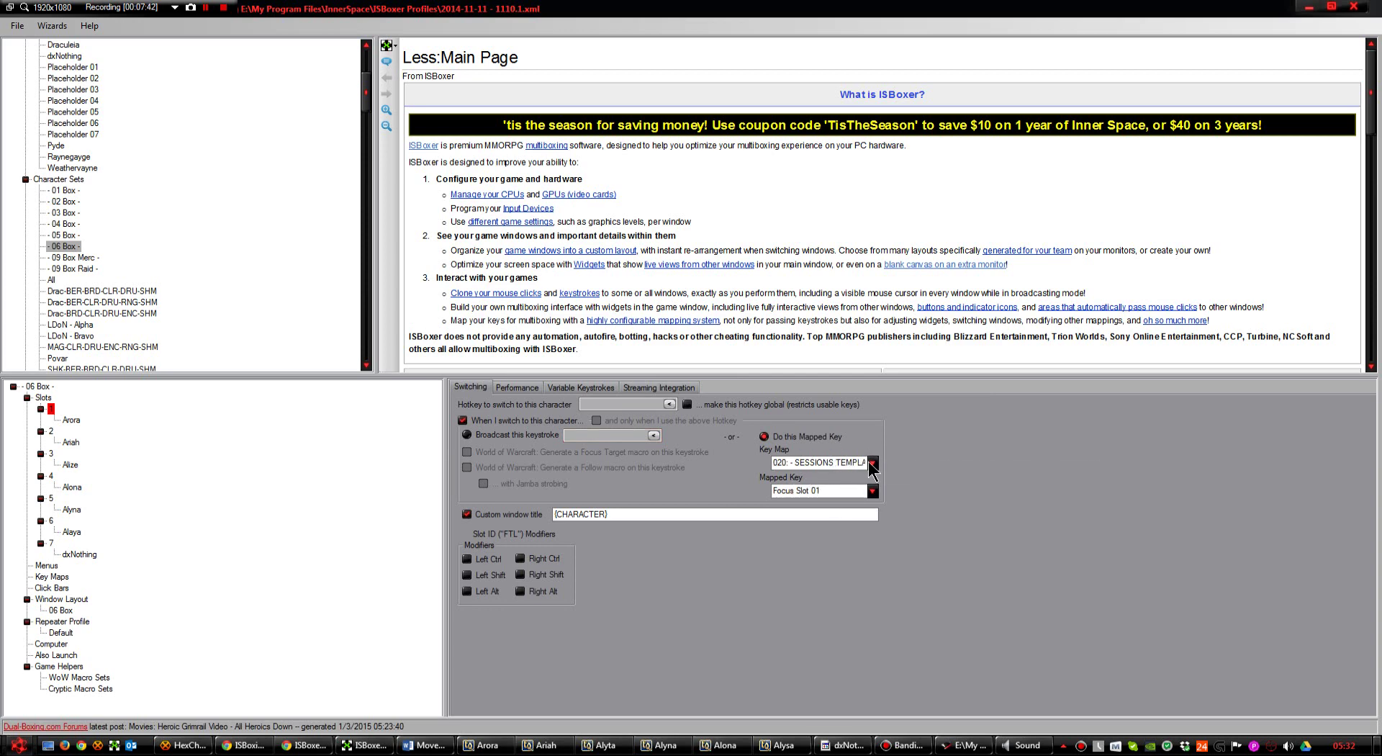
left_click(51, 431)
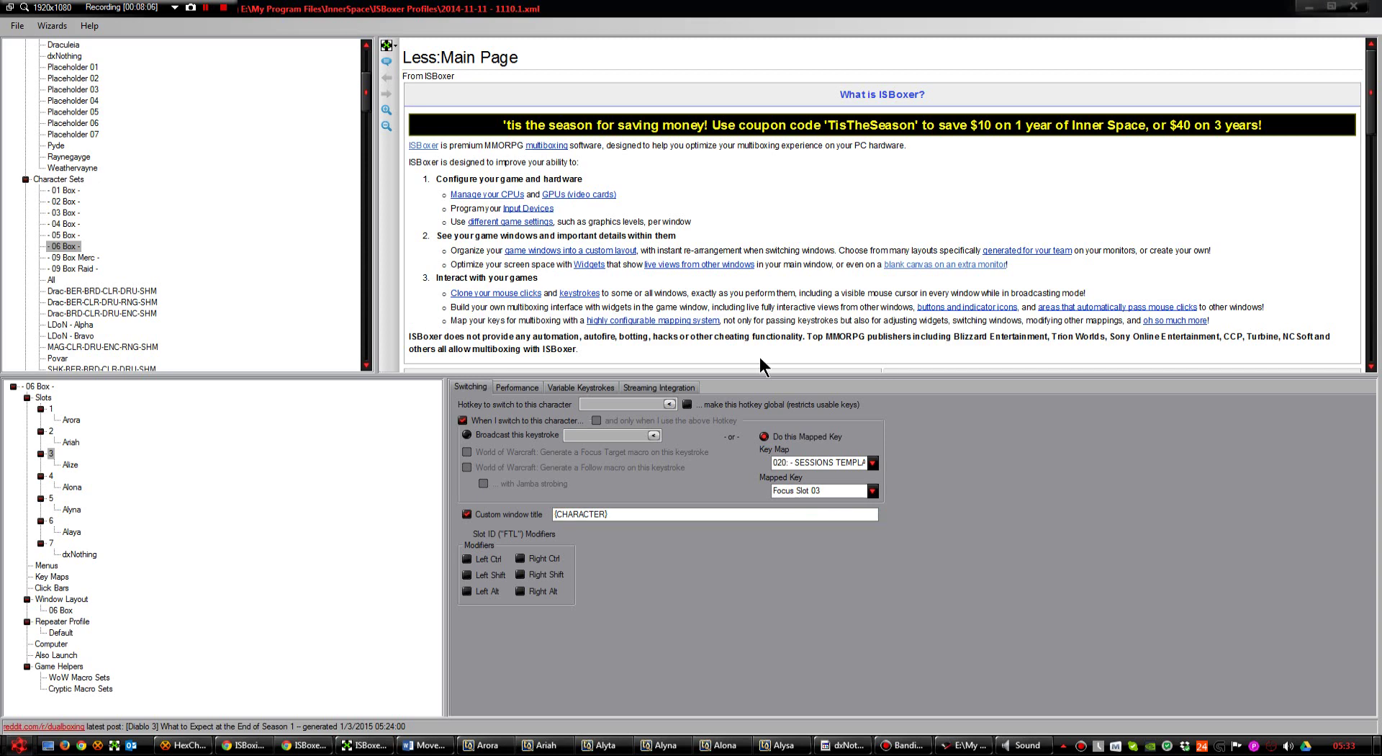
- In key map 020: 06 Box, inspect Focus Slot 01's step and its Control: Focus Me action
left_click(192, 200)
scroll(195, 209, "down", 15)
scroll(198, 221, "down", 2)
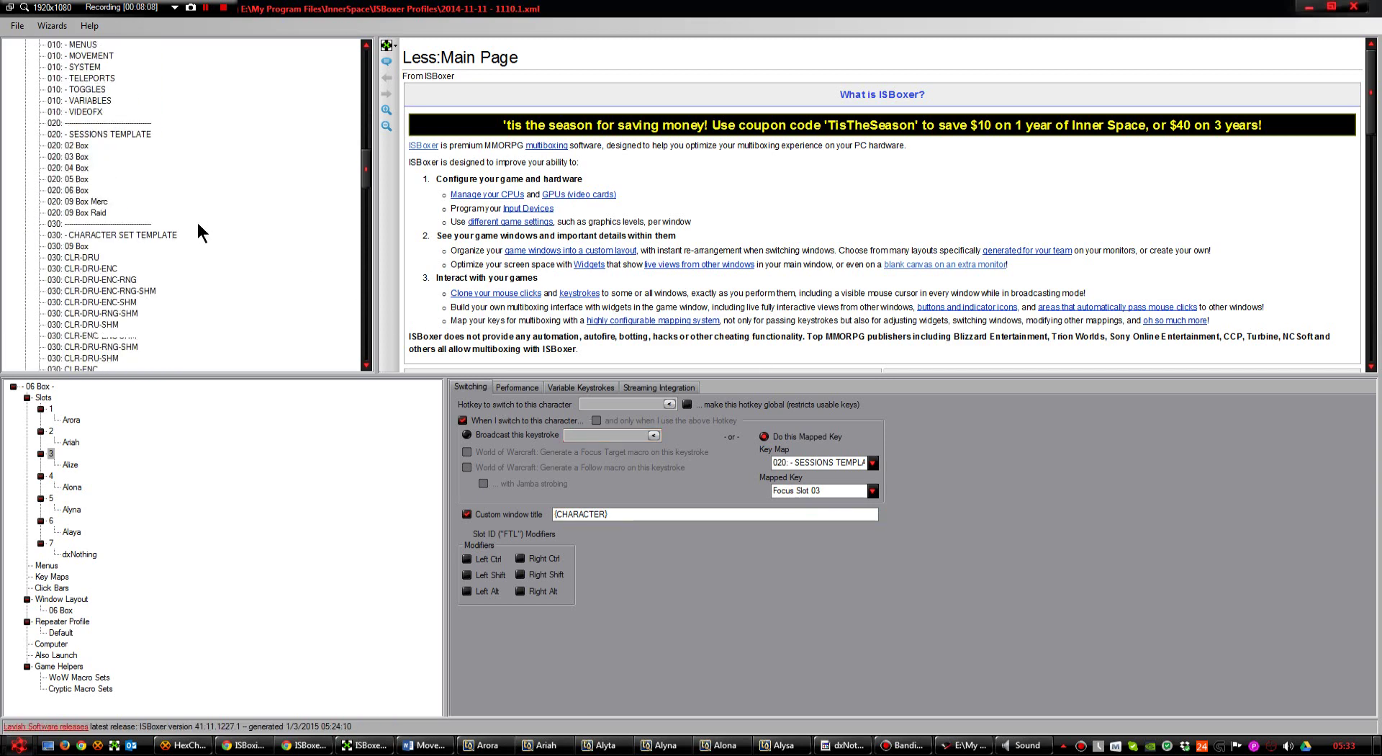
left_click(75, 191)
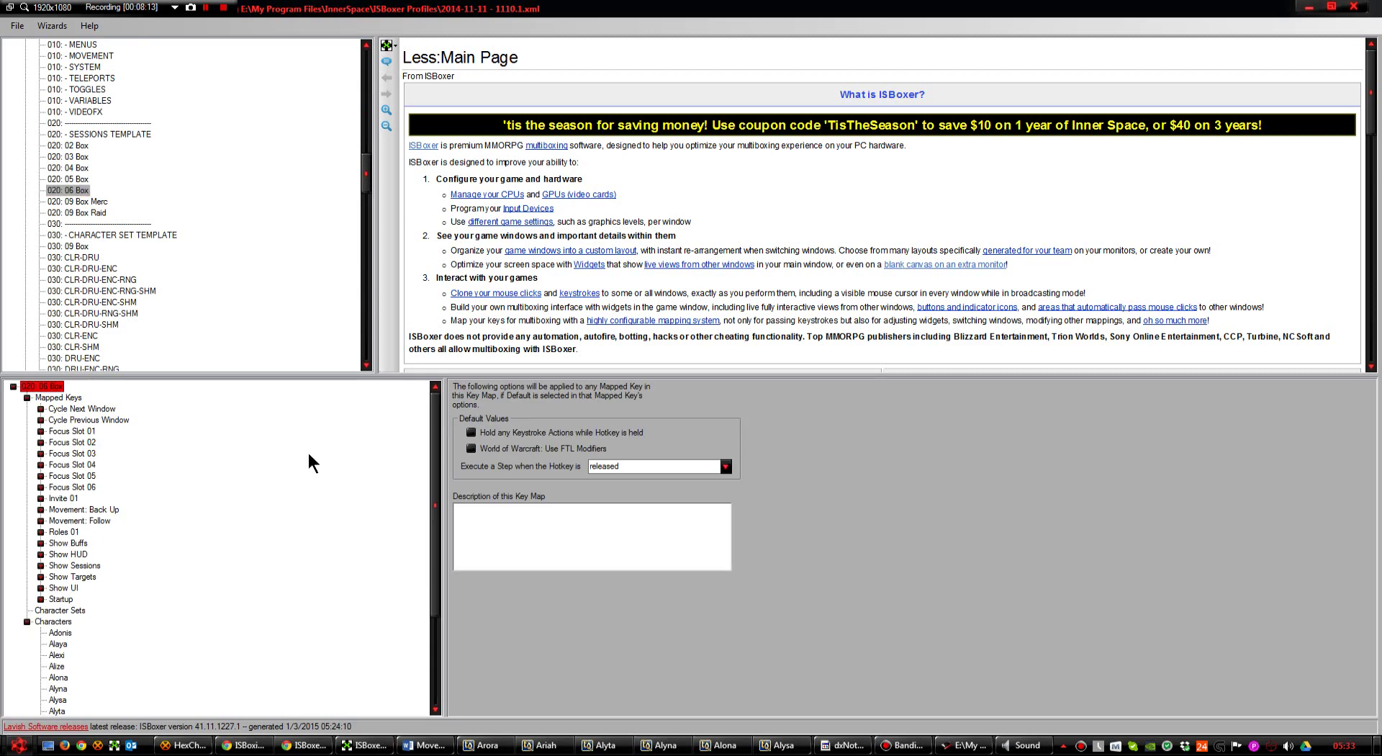
left_click(41, 431)
left_click(139, 466)
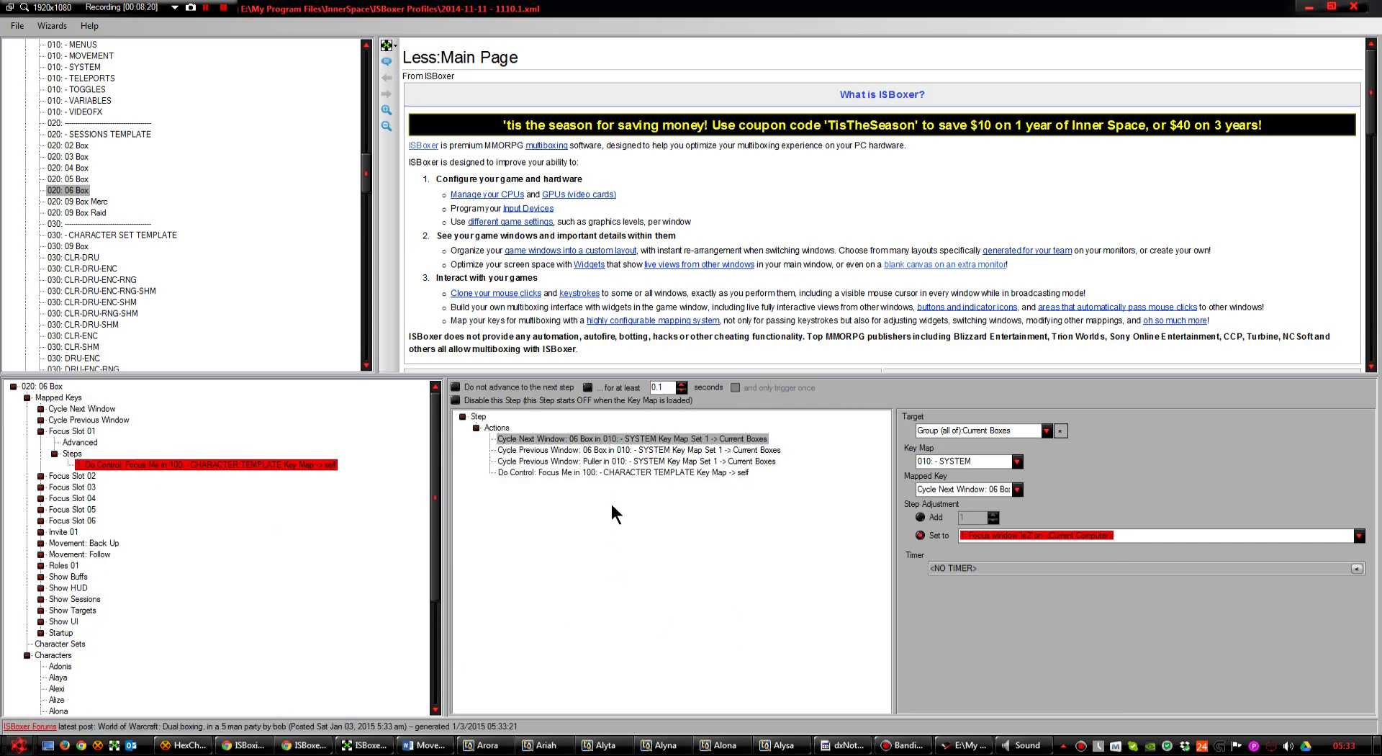
left_click(566, 472)
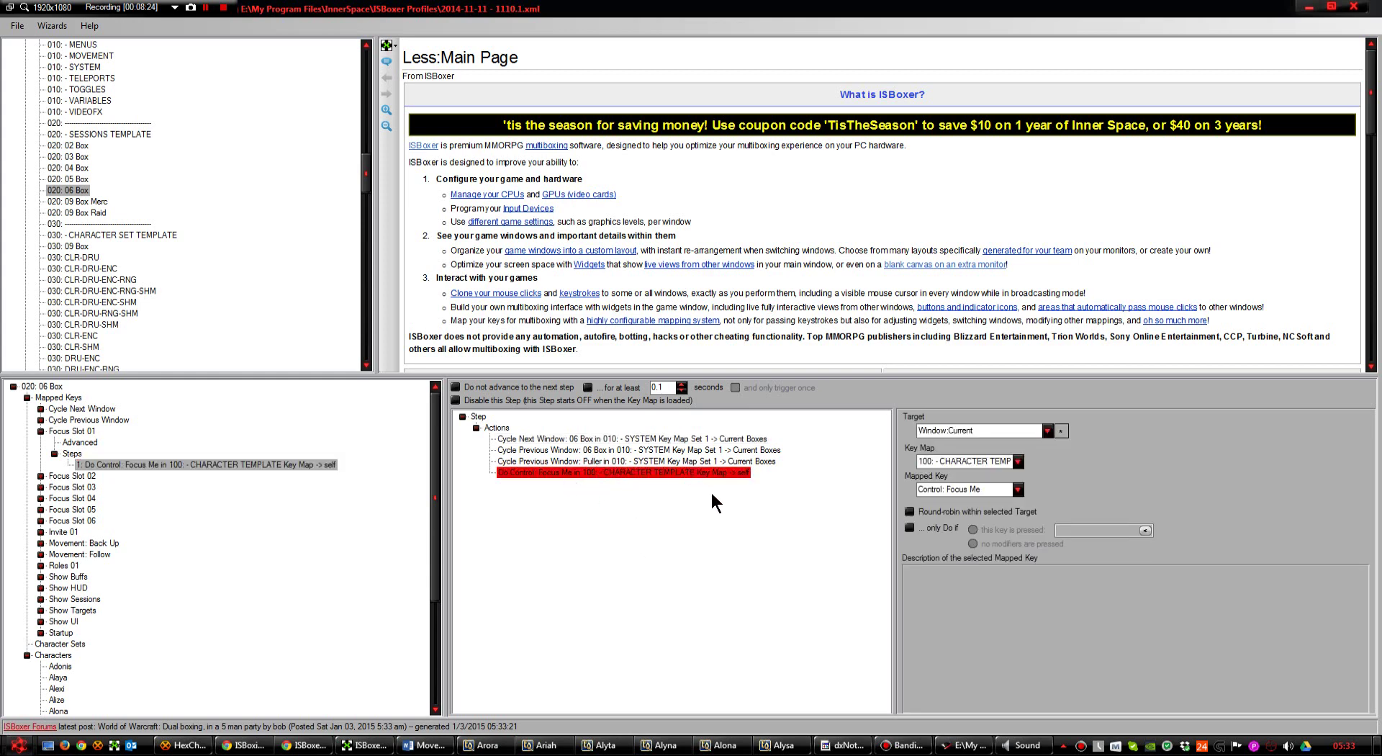
left_click(325, 227)
scroll(325, 227, "up", 18)
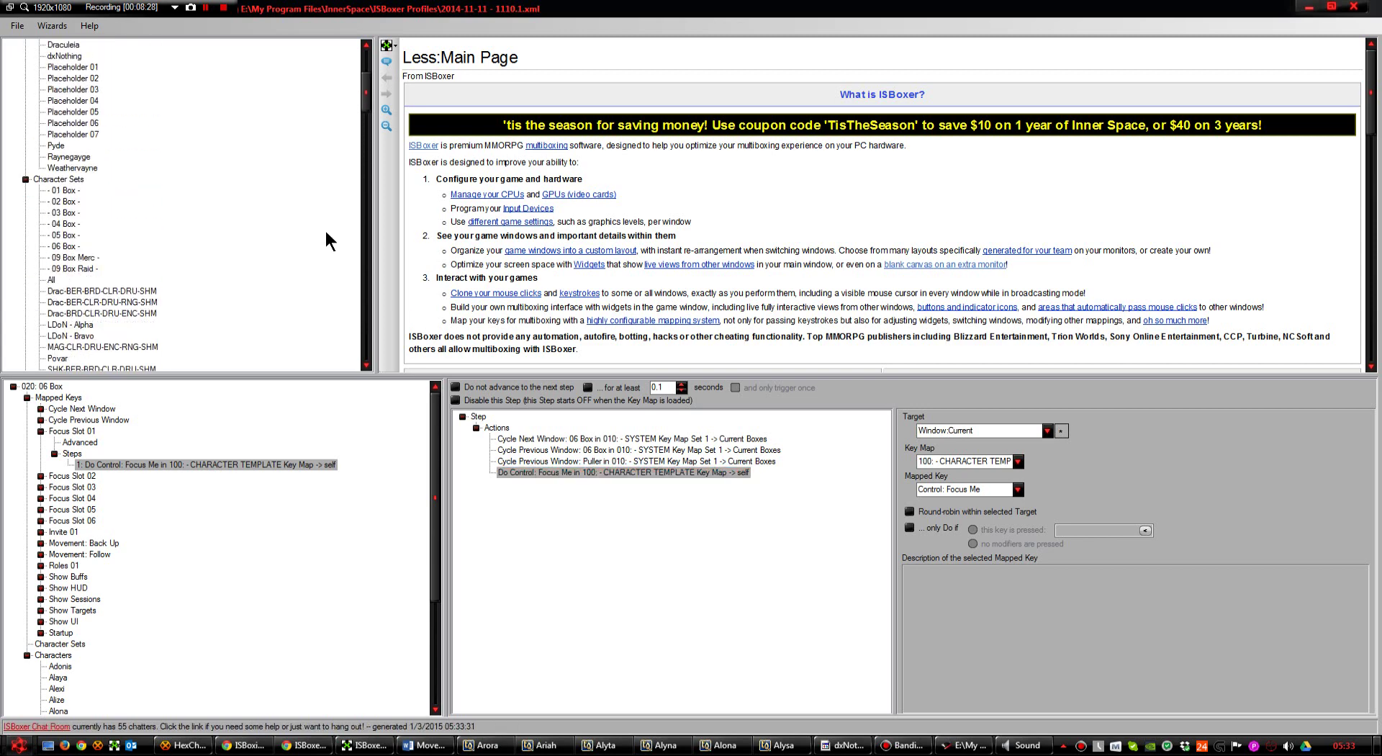
- View the Alexi and Arora characters' virtual mapped keys, showing 100: Arora Key Map
scroll(325, 228, "up", 5)
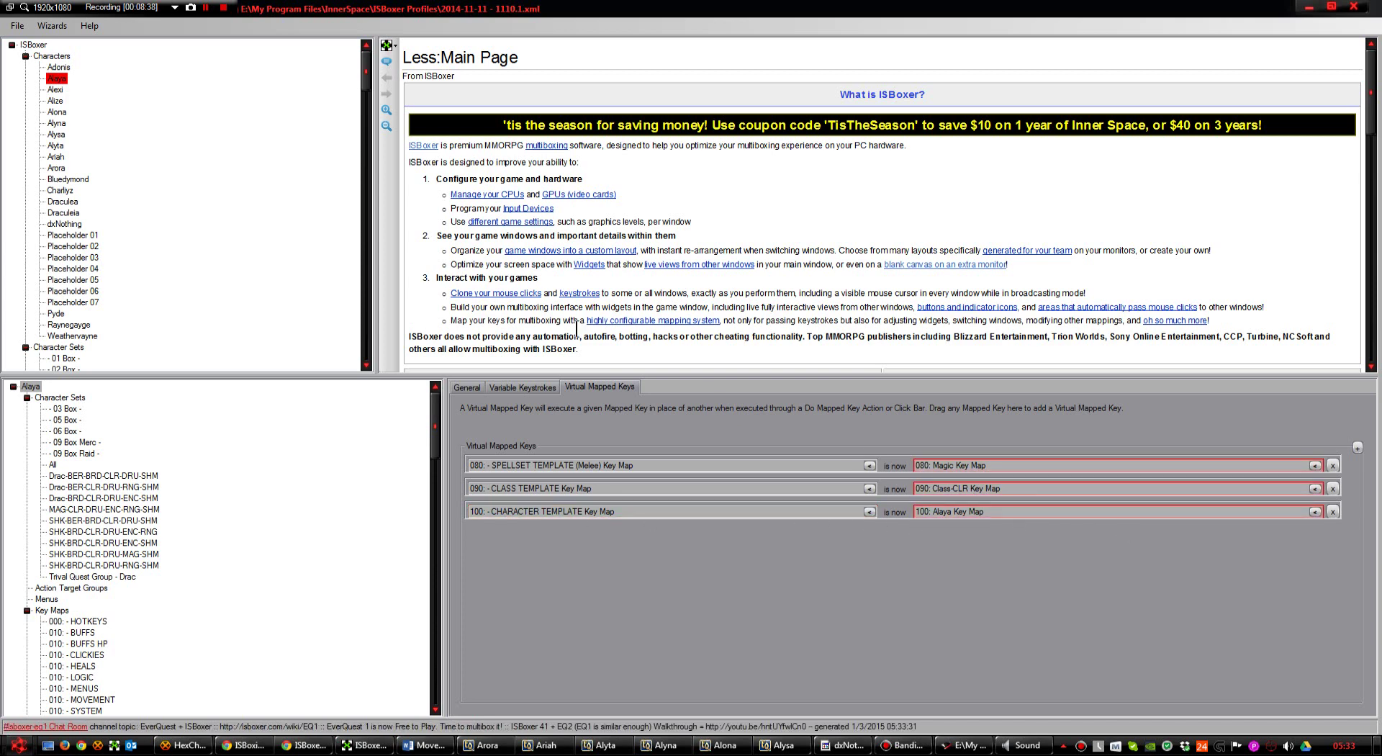
left_click(58, 89)
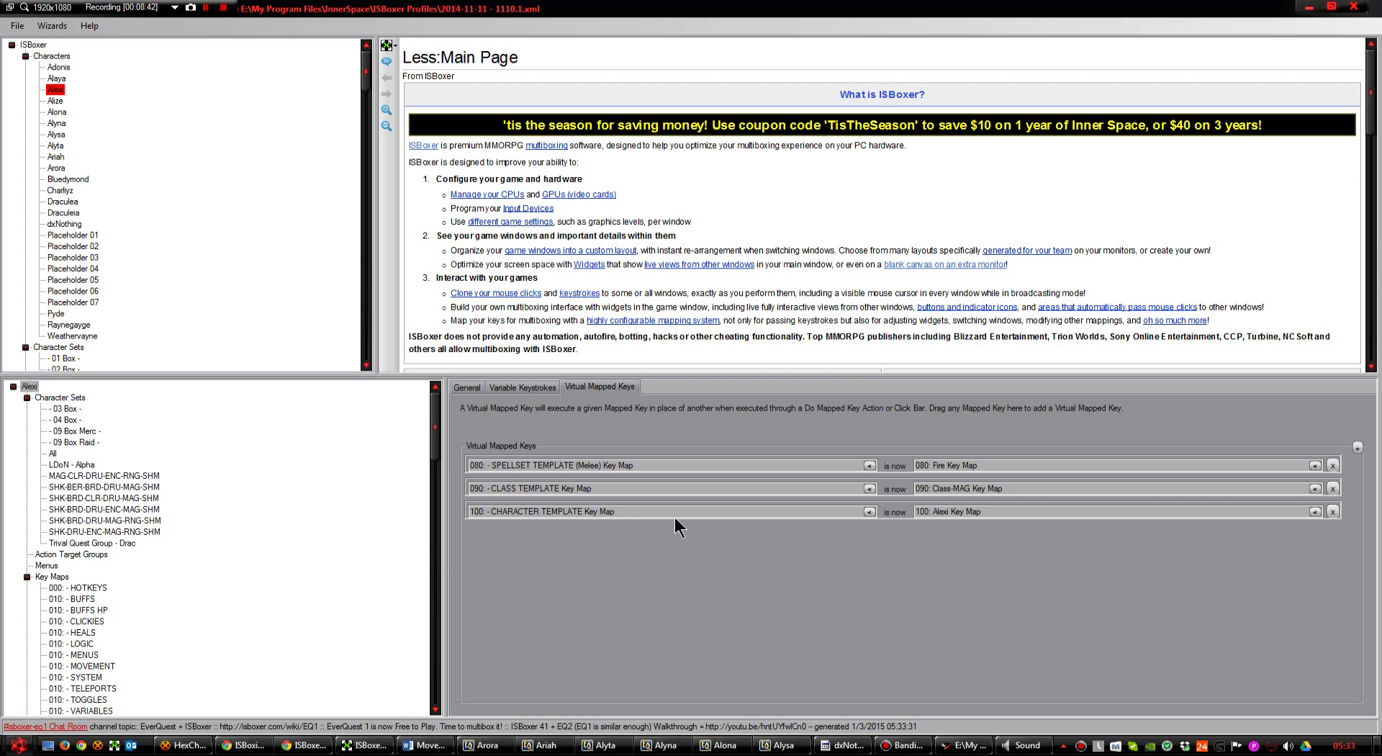
left_click(66, 170)
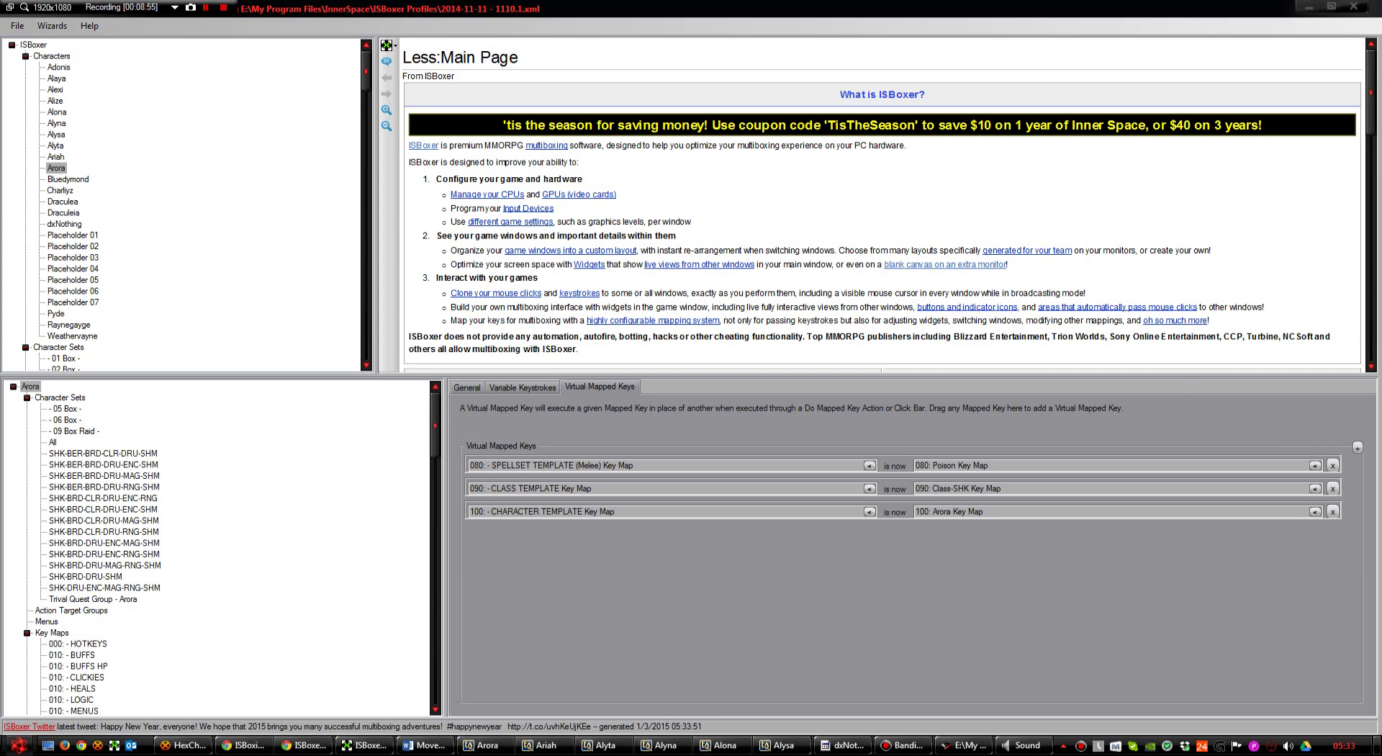
- Select key map 100: Arora and expand Control: Focus Me to select its step
left_click(304, 213)
scroll(301, 223, "down", 20)
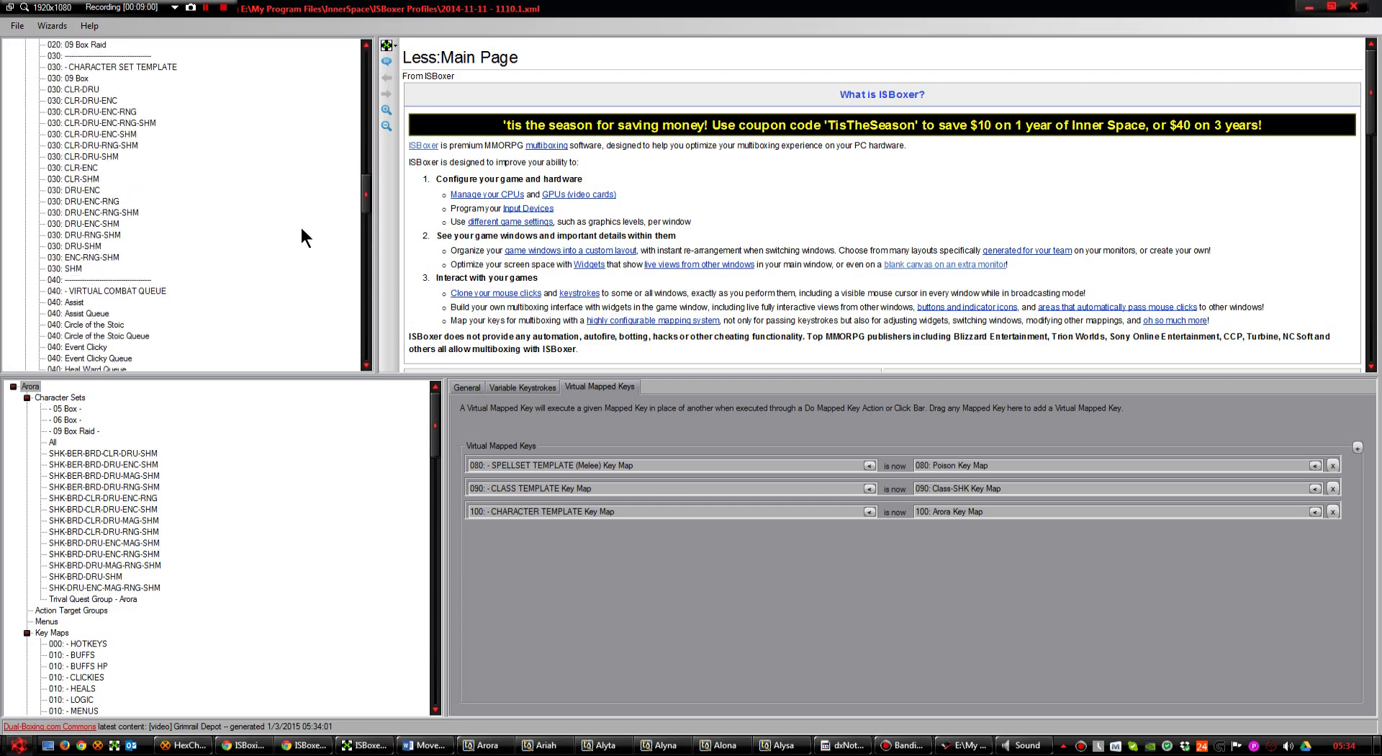
scroll(300, 230, "down", 15)
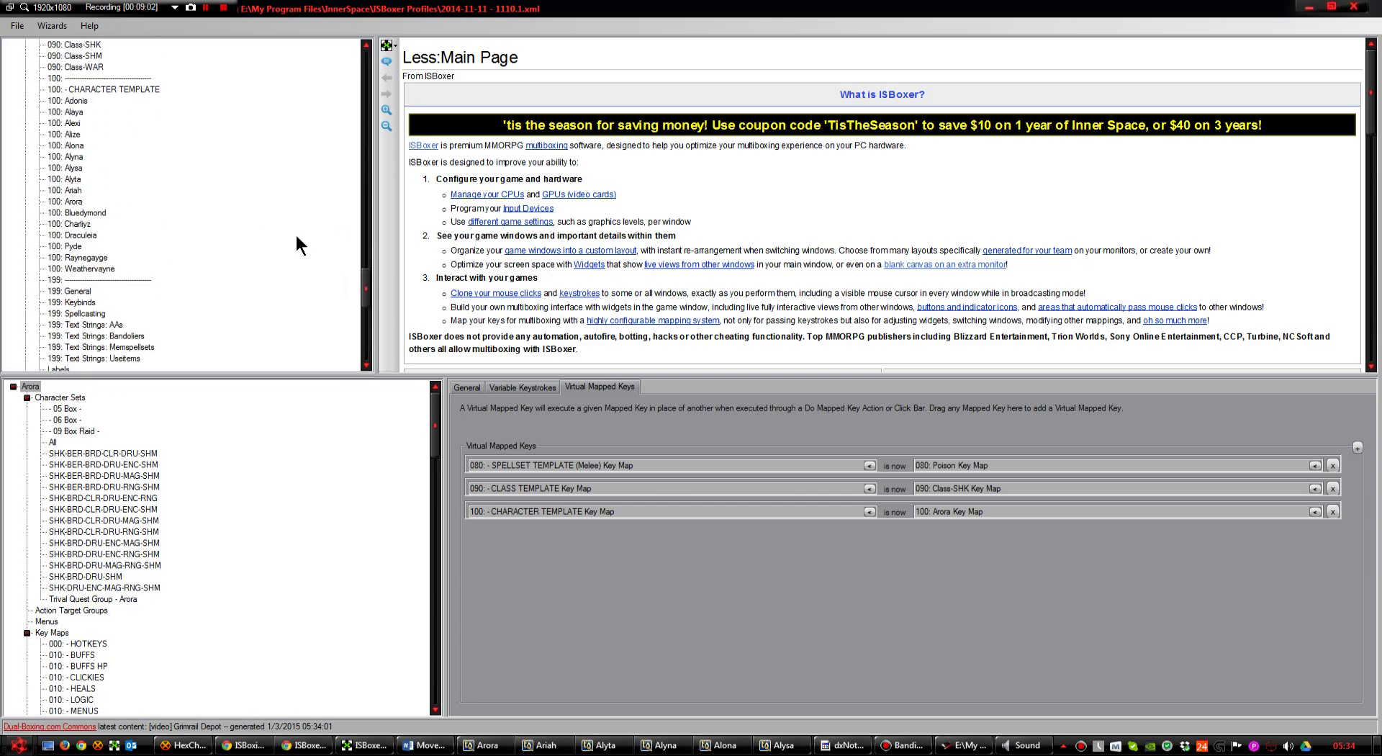
scroll(127, 275, "up", 3)
left_click(72, 301)
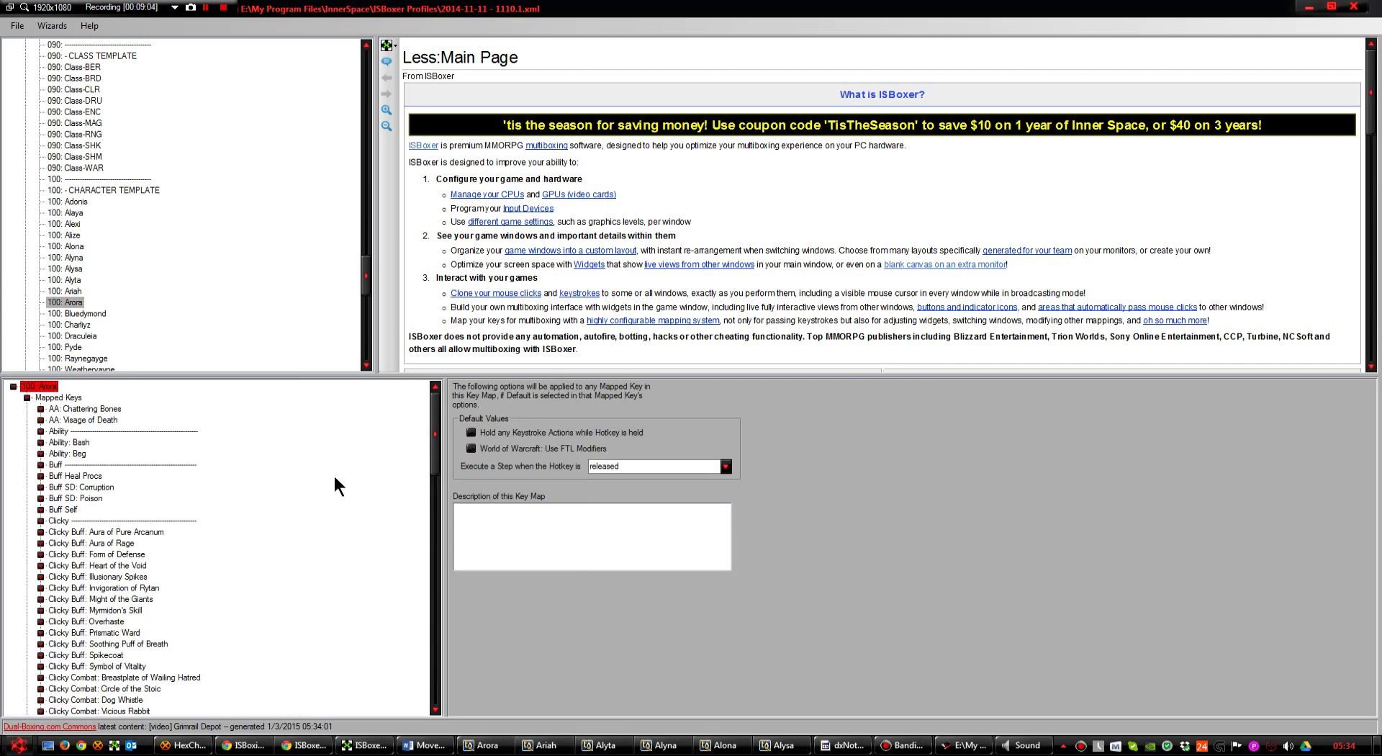
scroll(313, 453, "down", 4)
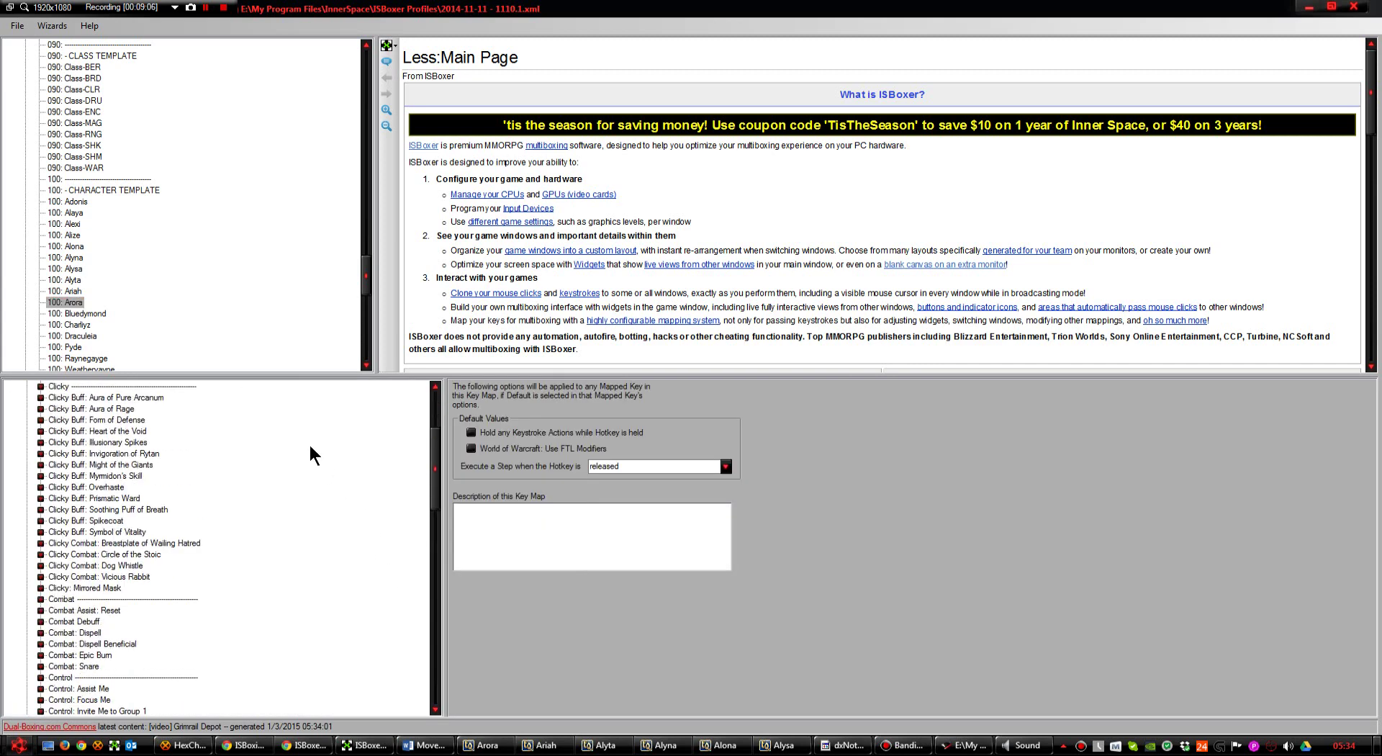
scroll(310, 453, "down", 7)
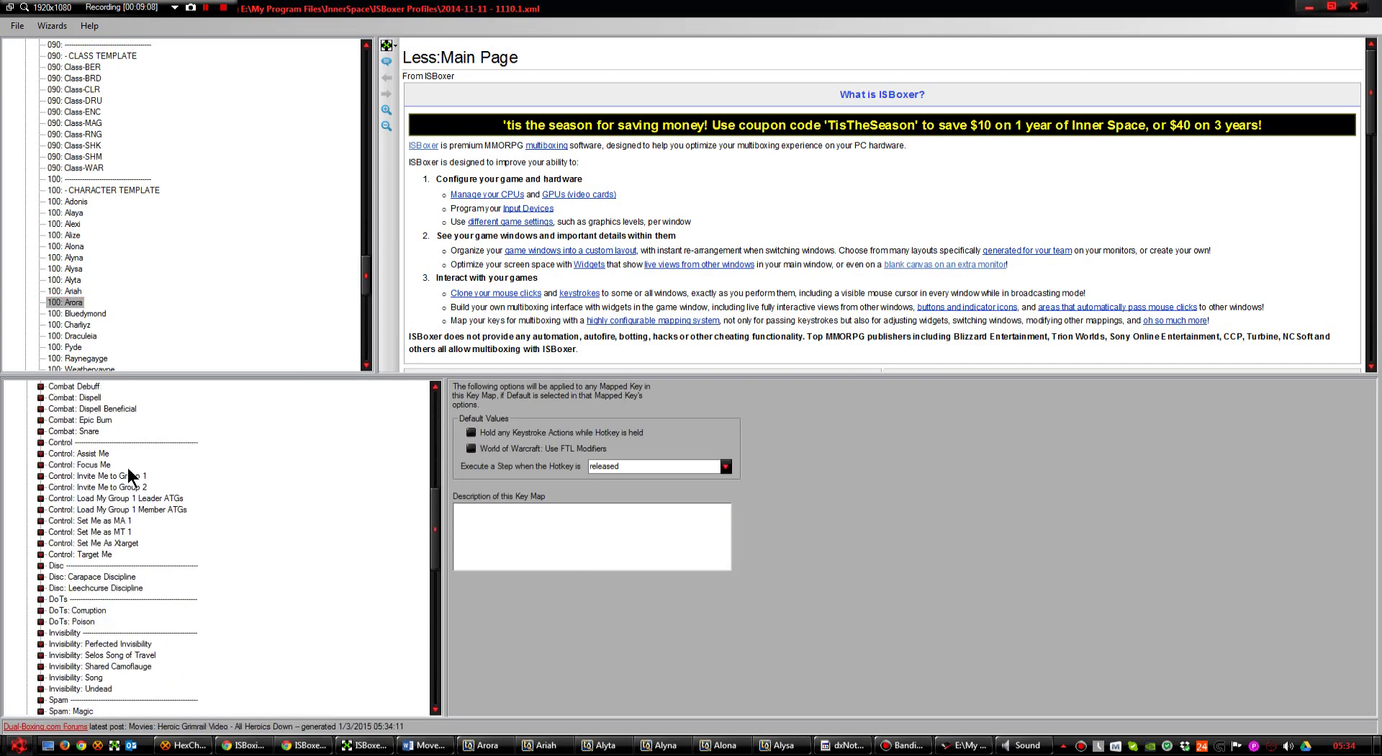
double_click(58, 464)
left_click(215, 497)
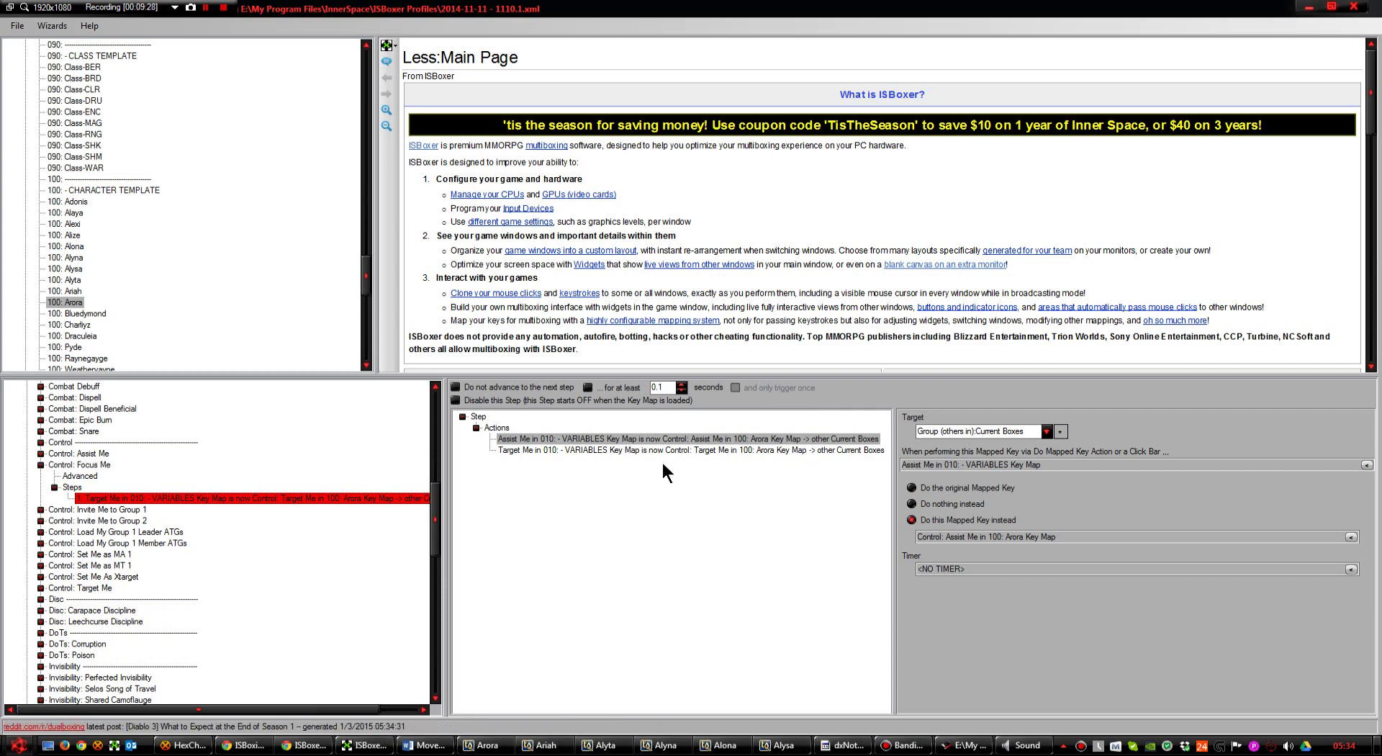
- Inspect the Target Me in 010 action, then return to the Focus Me step item
left_click(544, 449)
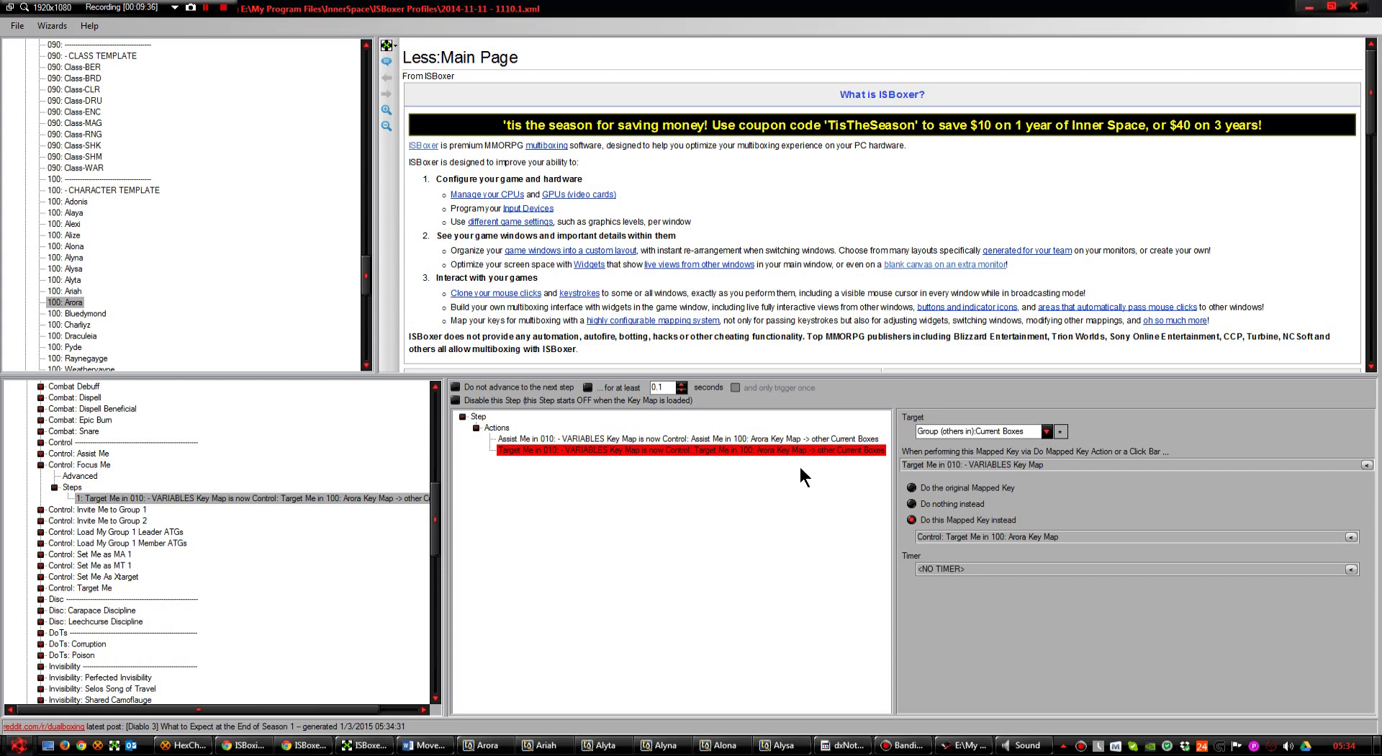
left_click(284, 460)
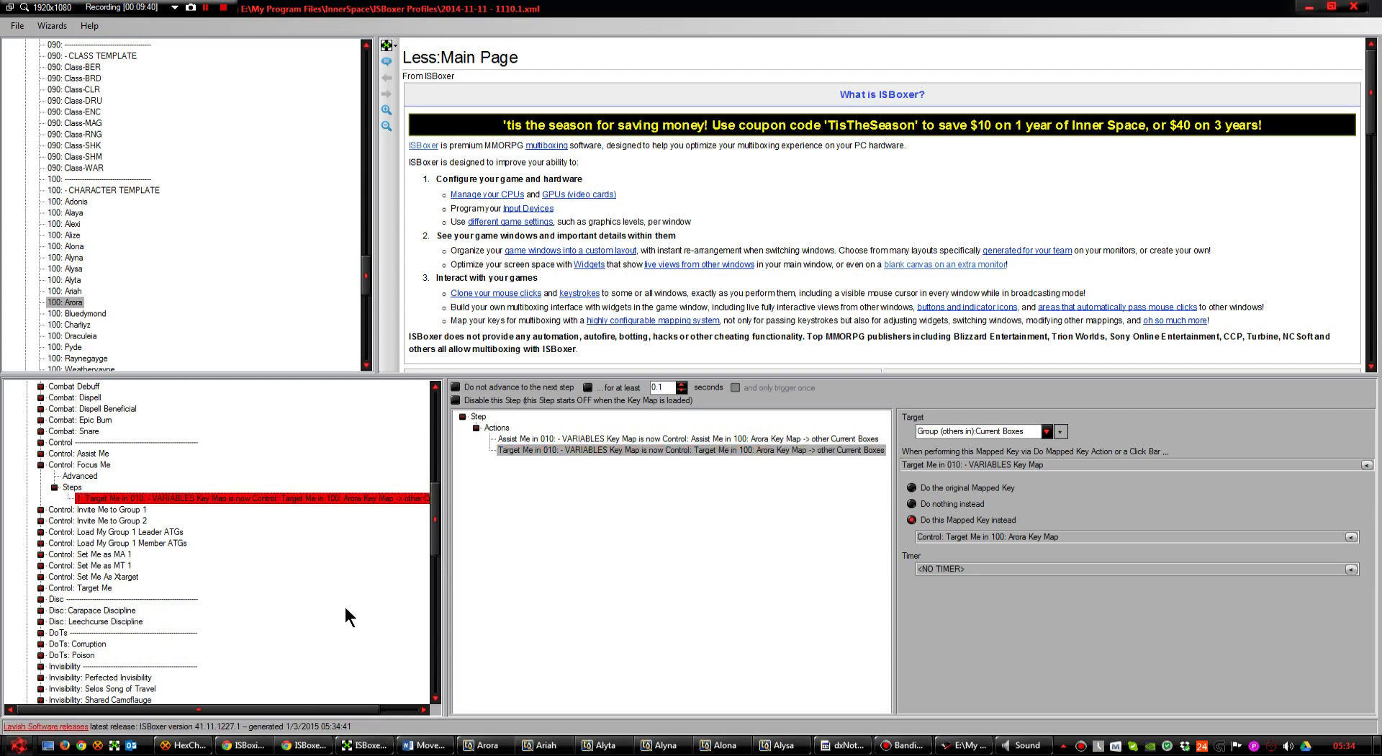
scroll(338, 612, "up", 1)
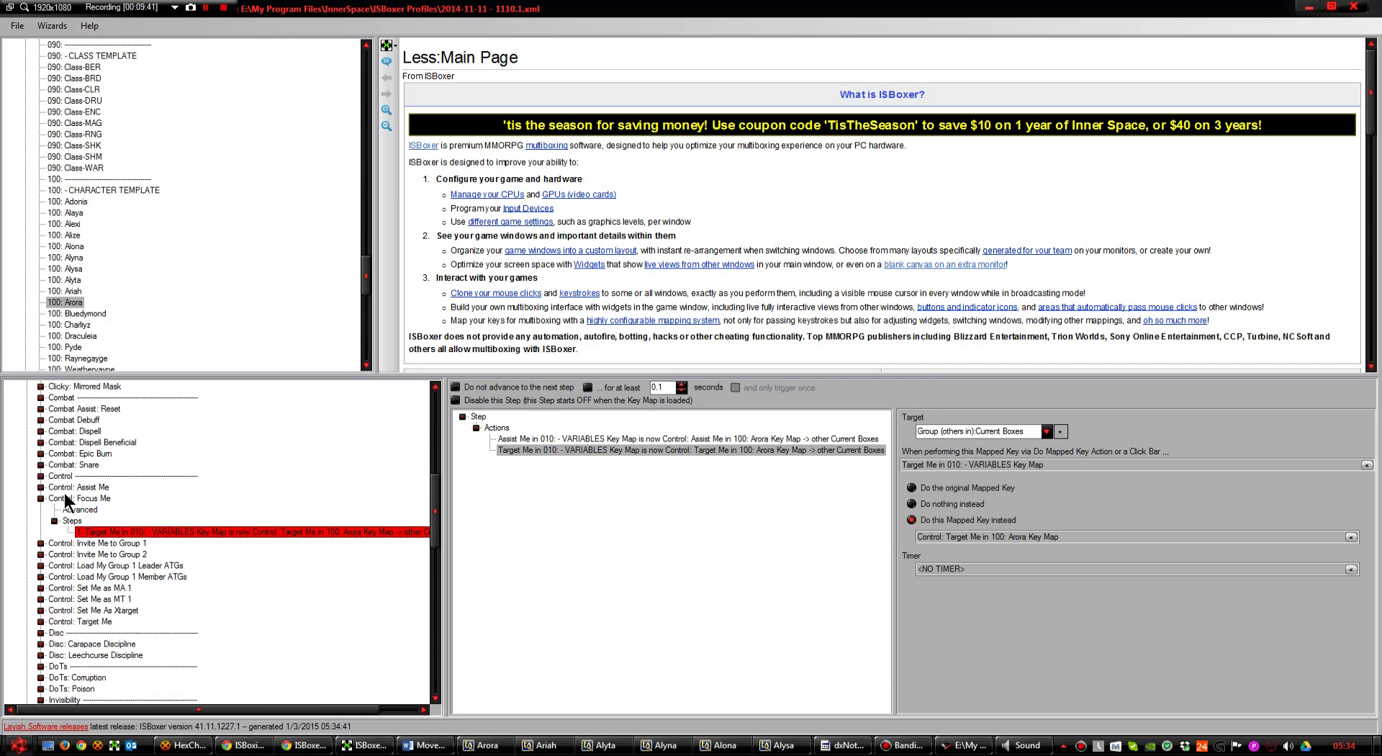
- Inspect the keystroke actions in the Control: Assist Me step
left_click(41, 487)
left_click(100, 520)
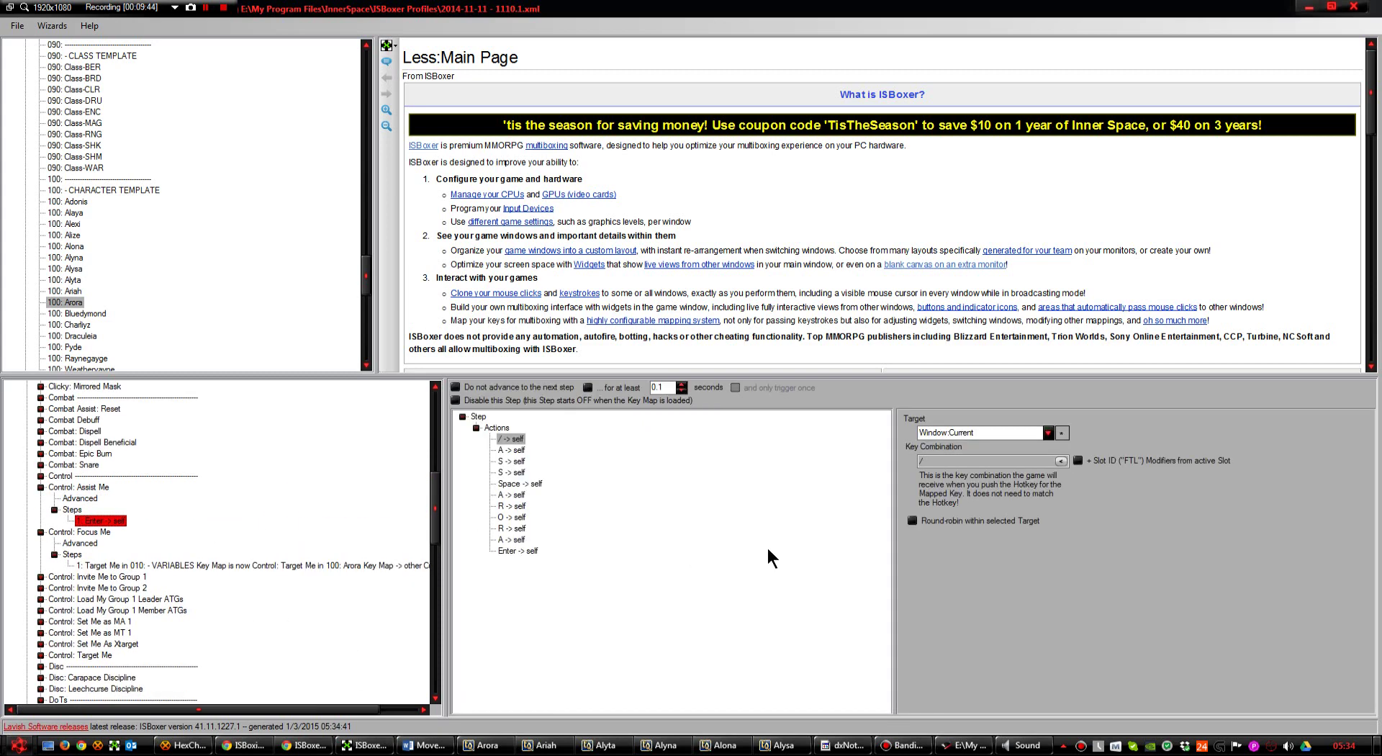
left_click(619, 503)
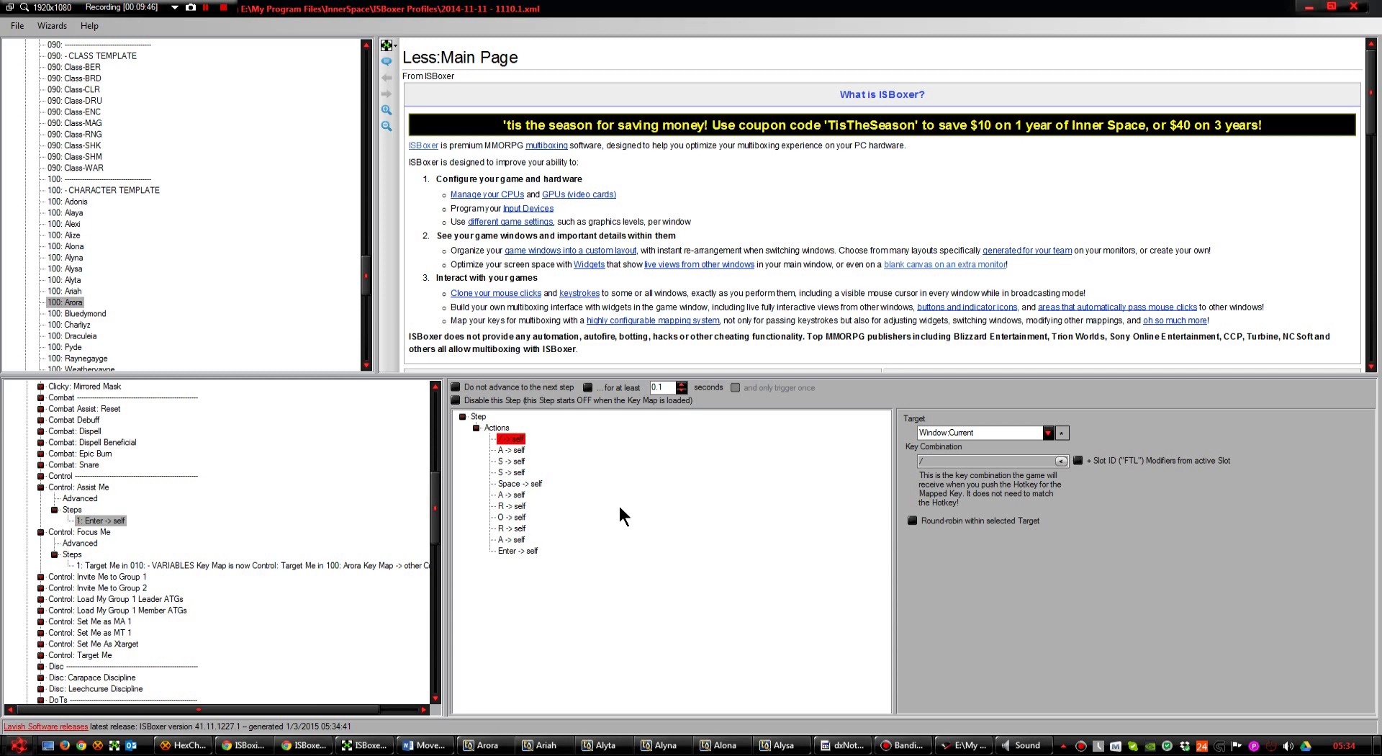
- Check the Control: Target Me step's Enter -> self keystrokes, then bring Alyna's EverQuest window forward
left_click(262, 482)
scroll(215, 525, "down", 3)
left_click(41, 554)
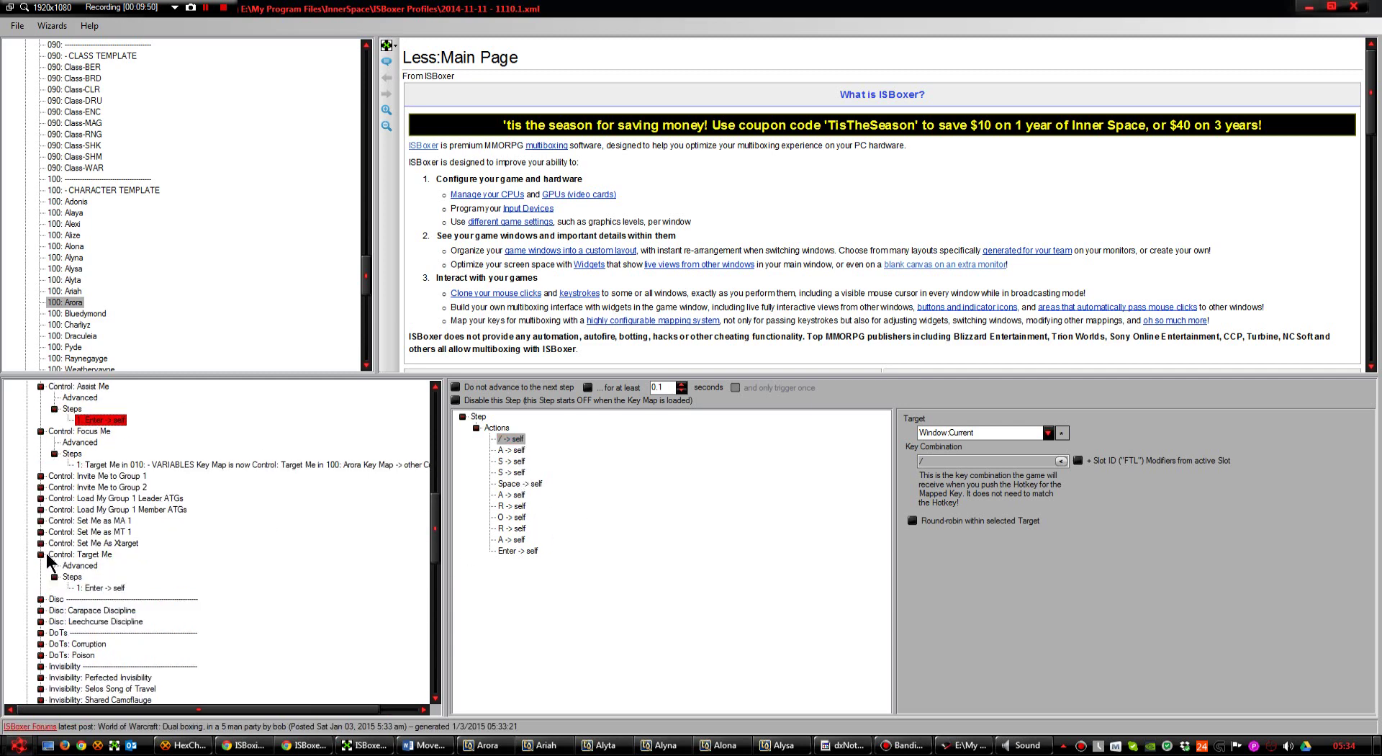
left_click(94, 588)
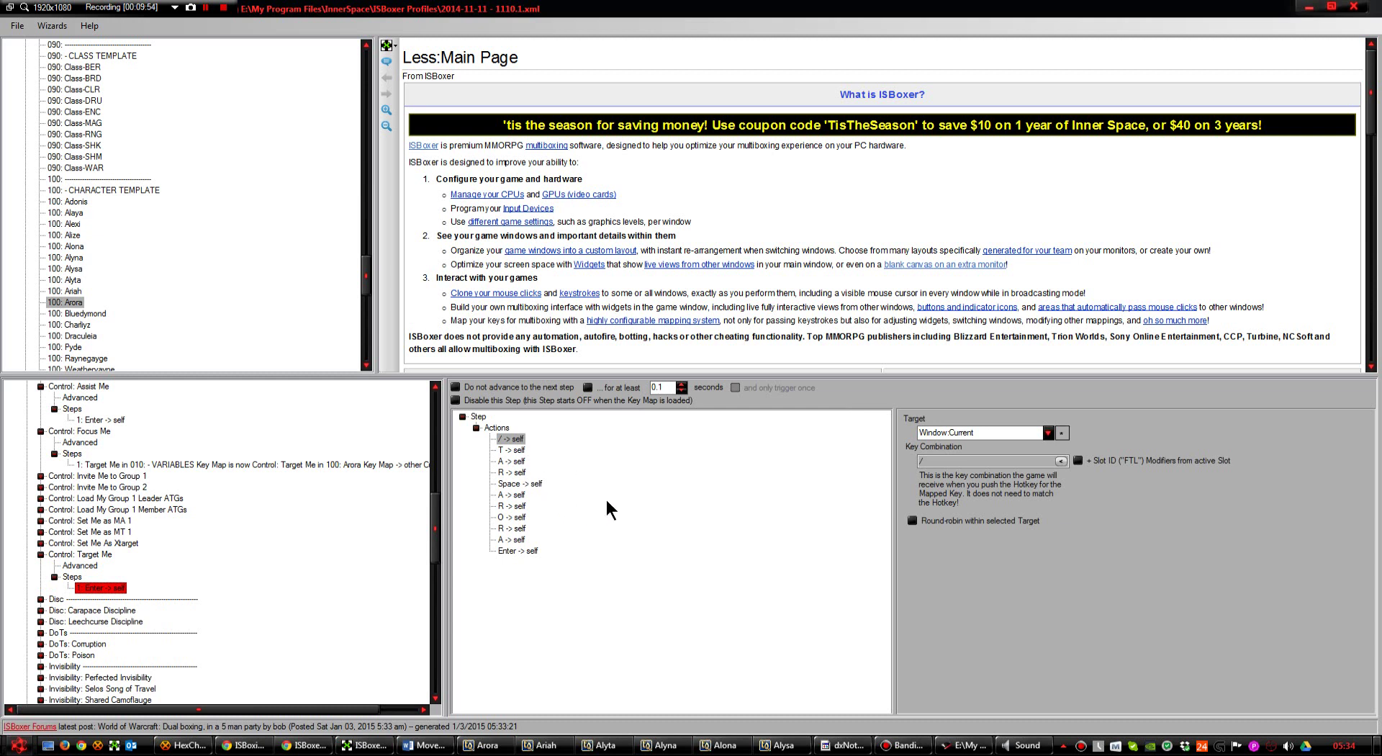
left_click(653, 748)
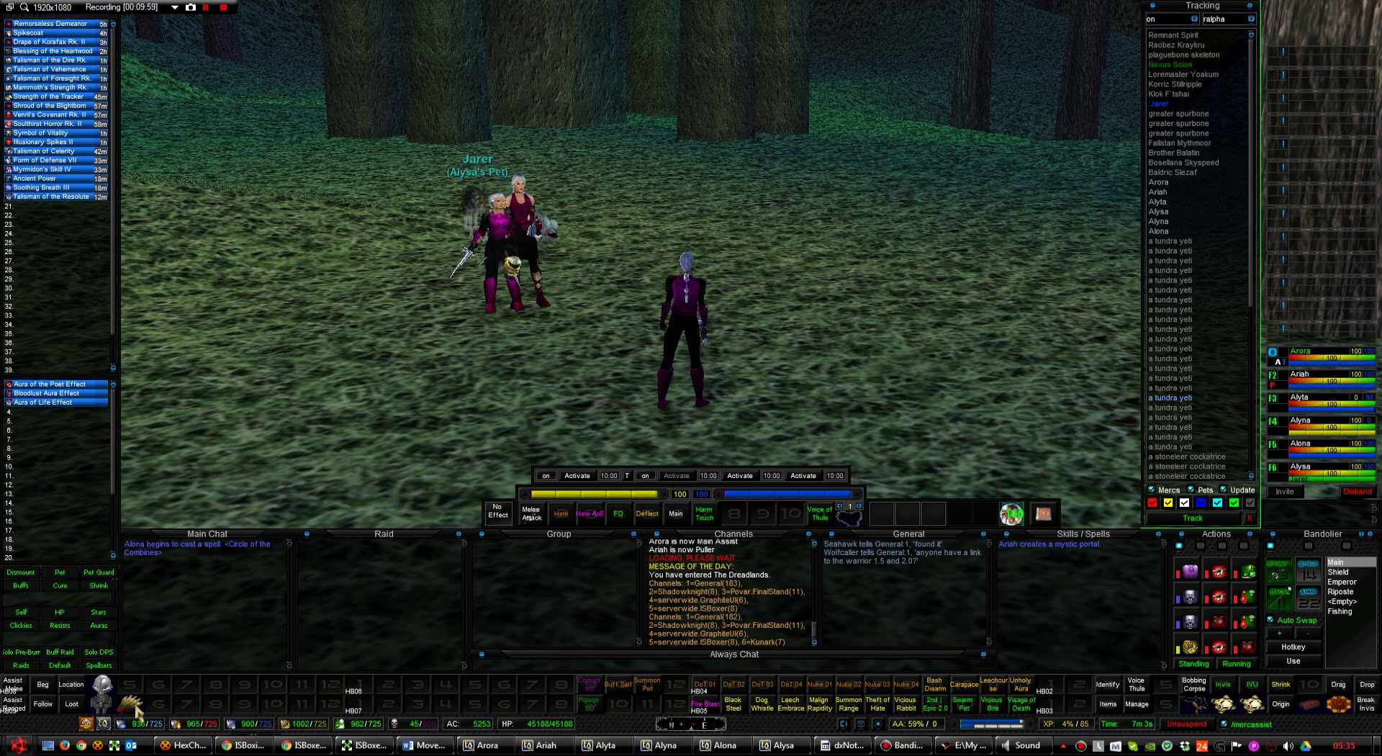
- View the Follow and Assist Melee socials' commands in Social Edit, then return to ISBoxer
right_click(43, 704)
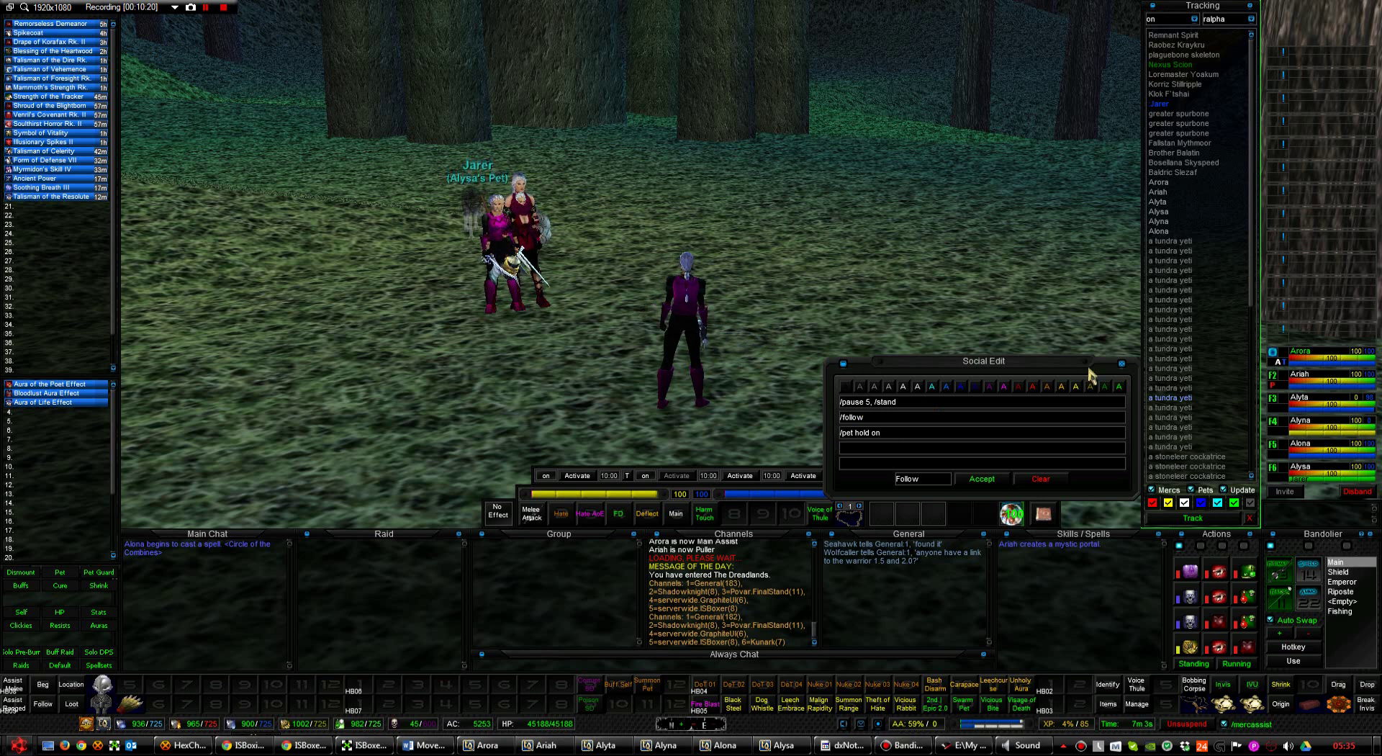
left_click(1121, 363)
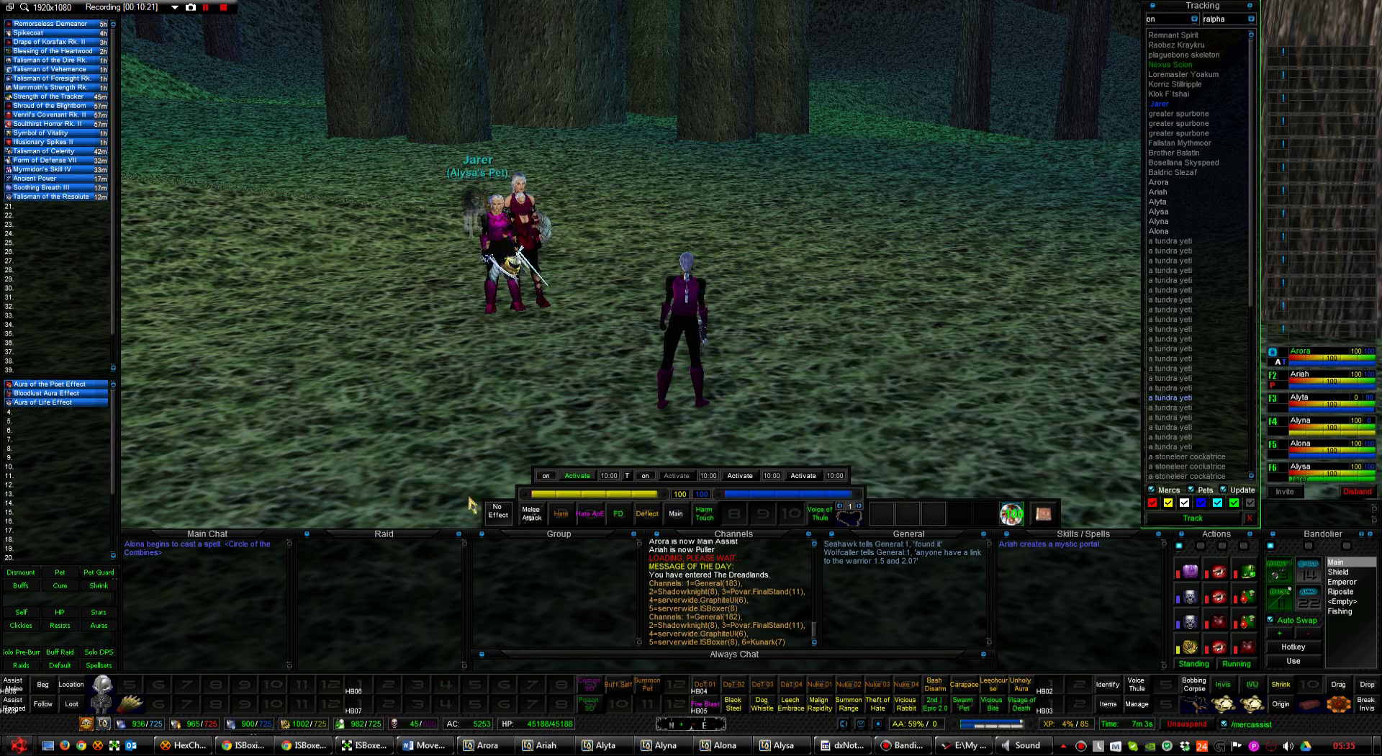
right_click(15, 685)
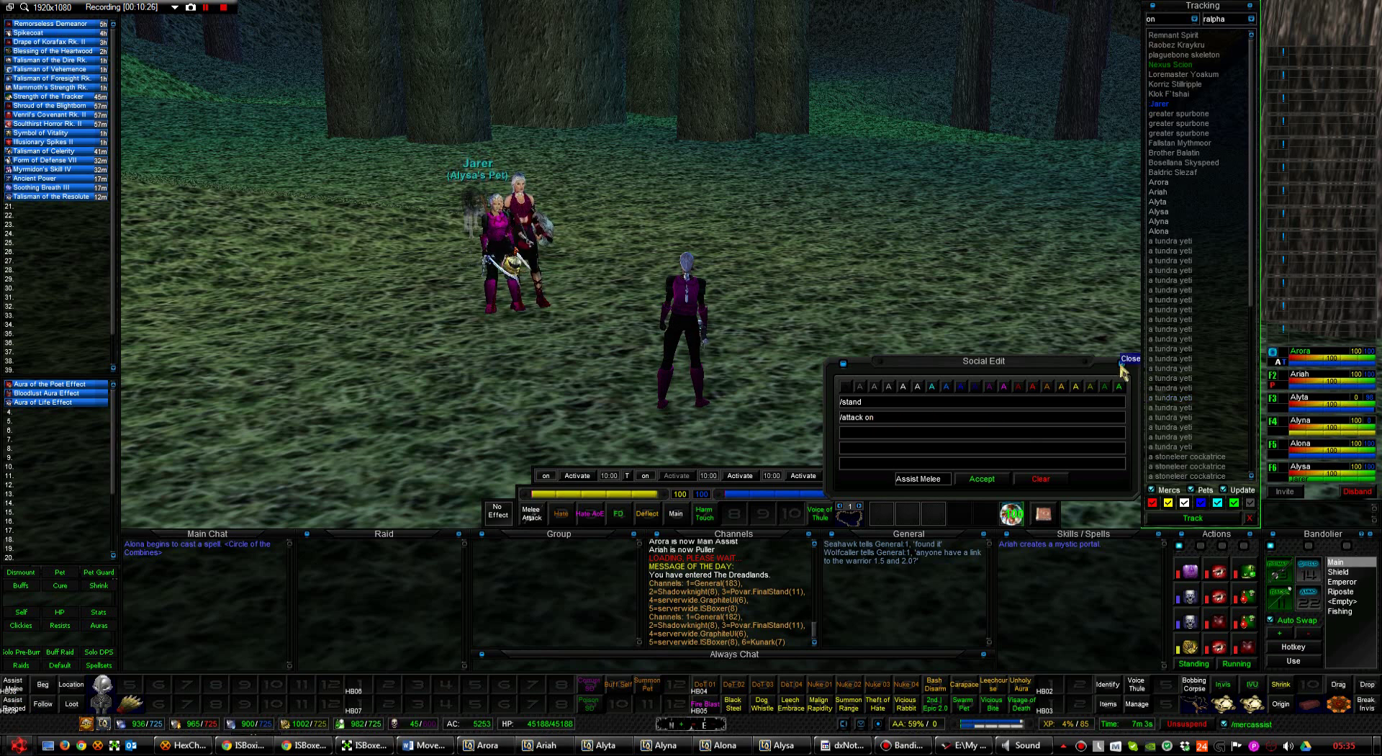
left_click(1120, 370)
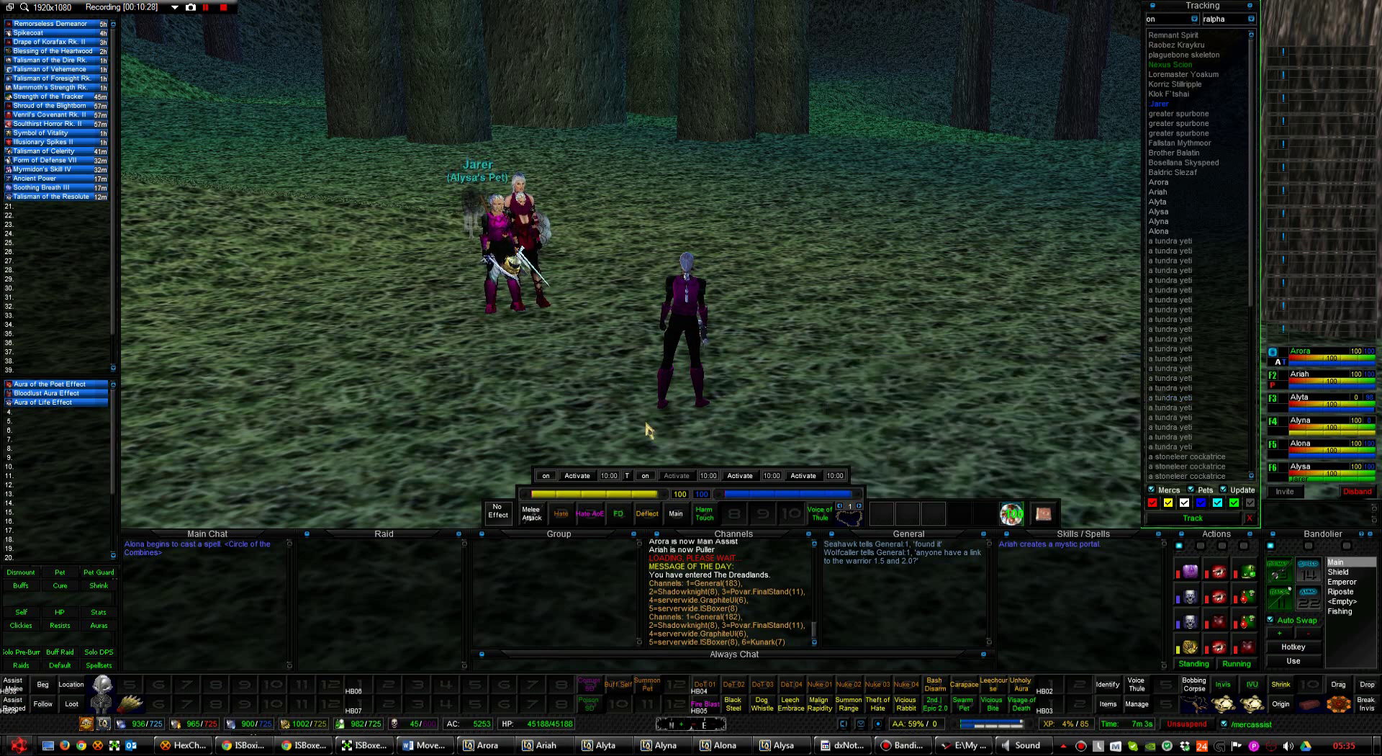
left_click(381, 747)
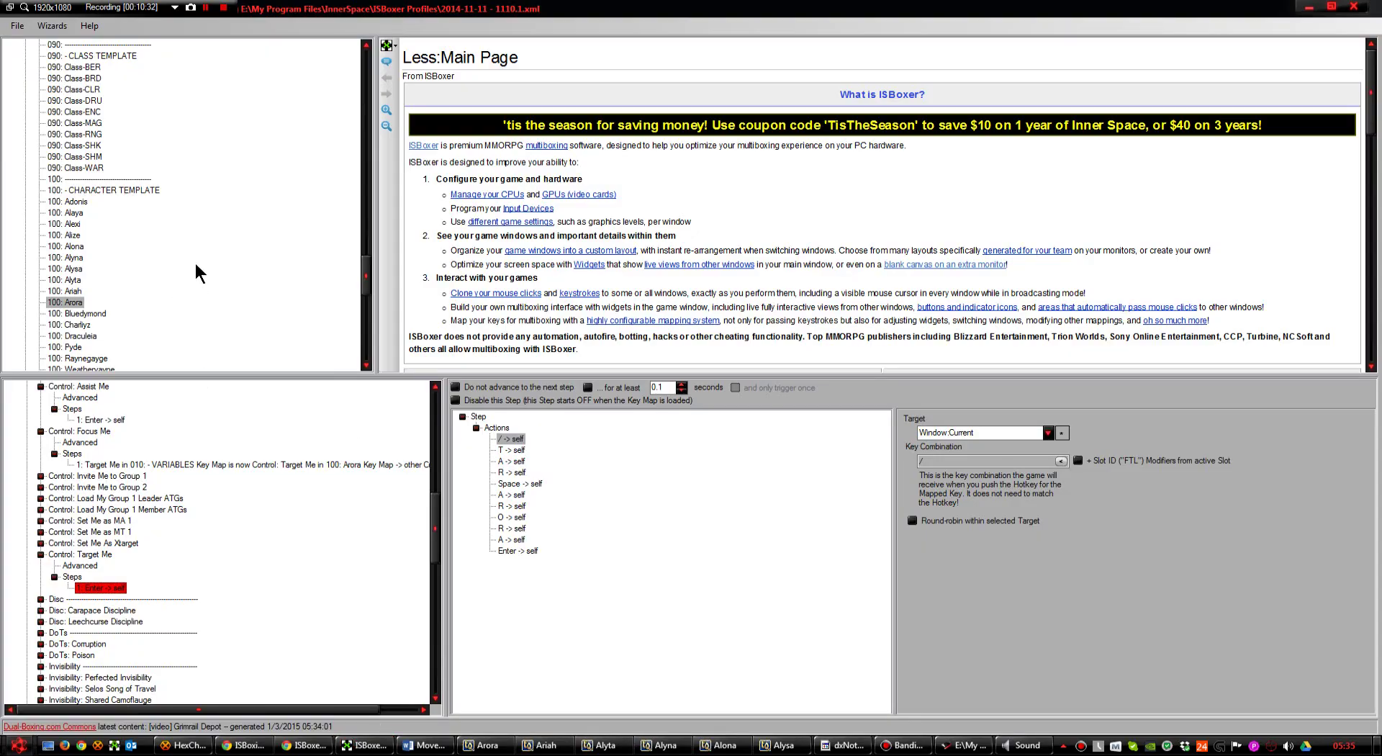
- Select the 100: Arora entry and scroll the profile tree up to the Key Maps list
left_click(246, 272)
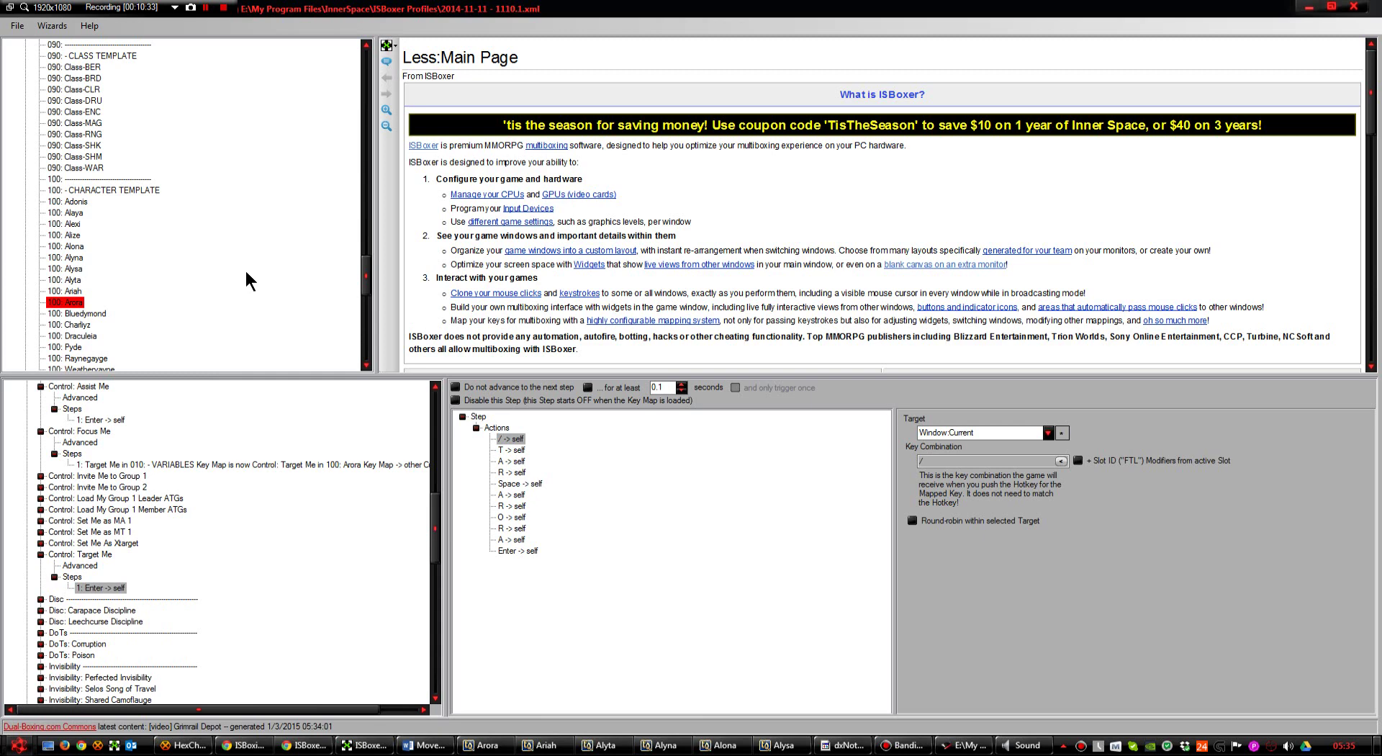
scroll(246, 279, "up", 18)
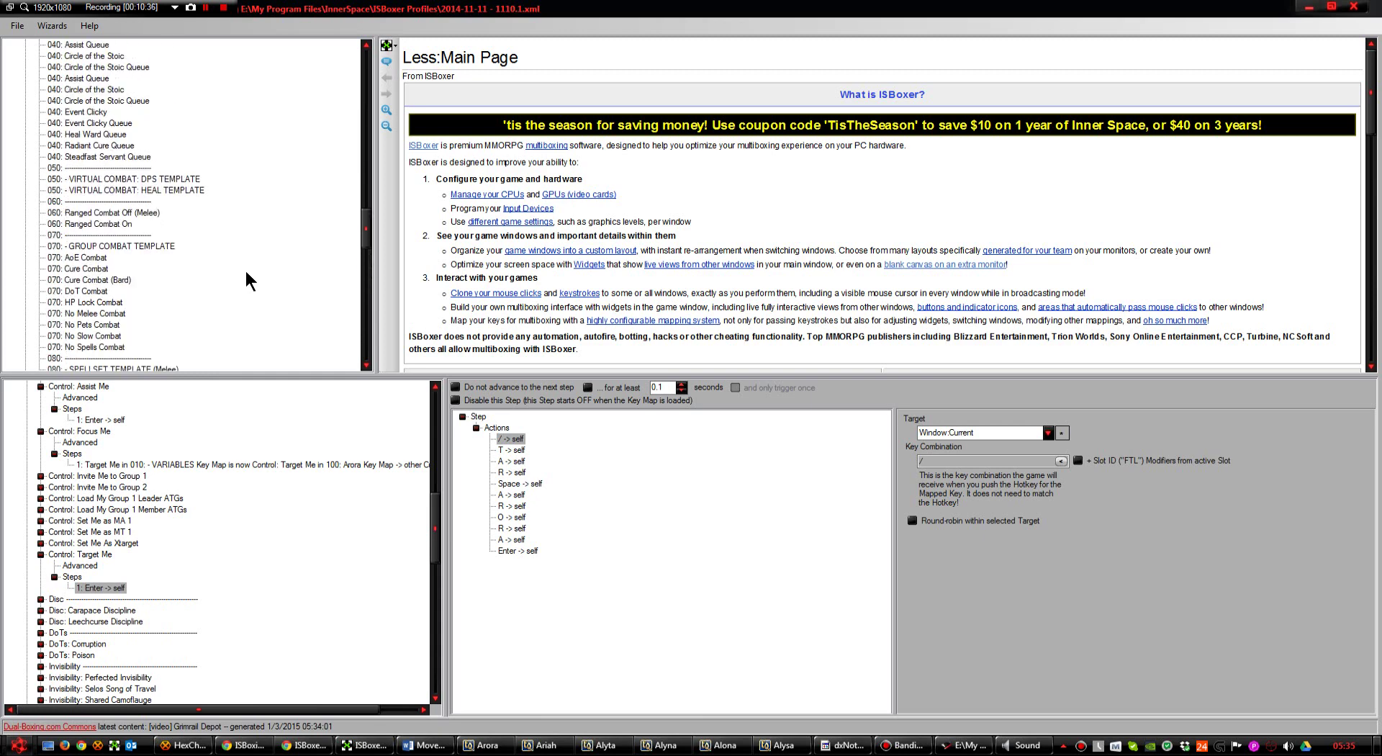
scroll(246, 272, "up", 1)
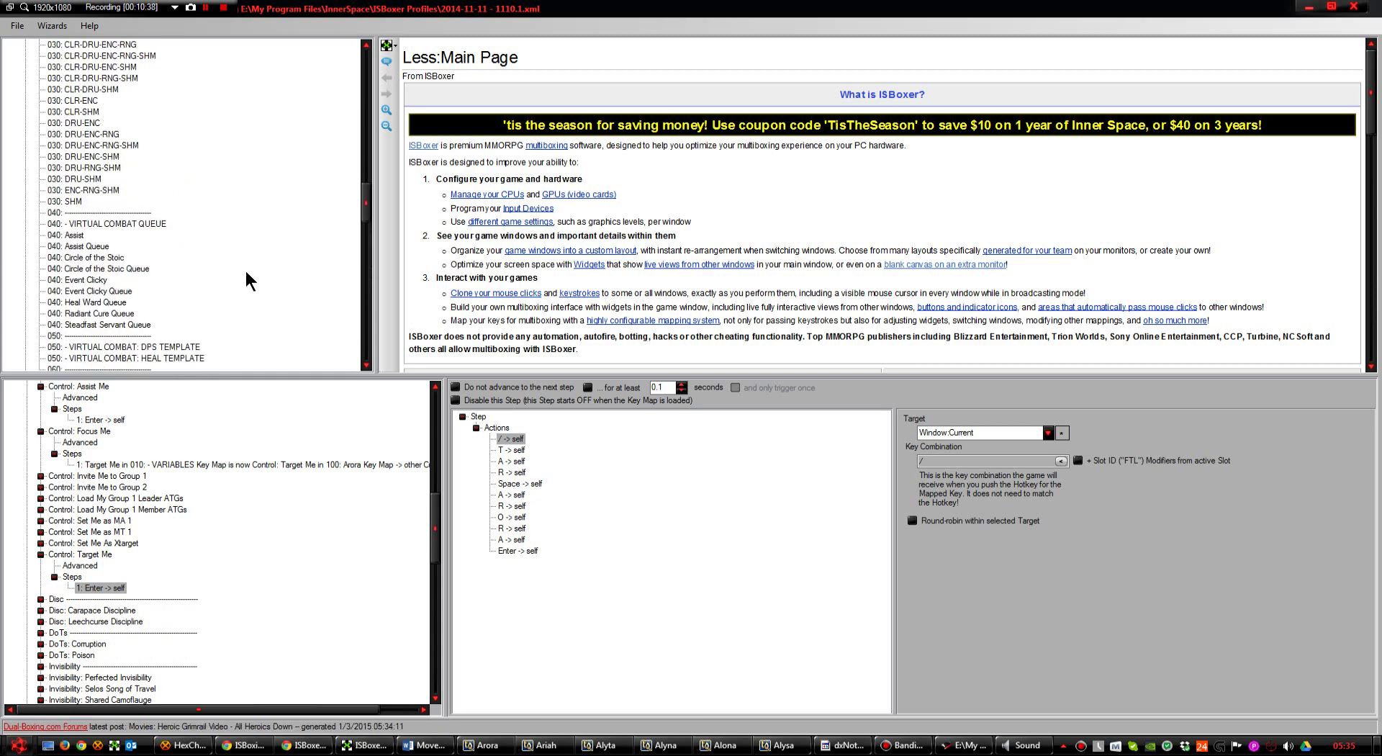
scroll(247, 281, "up", 9)
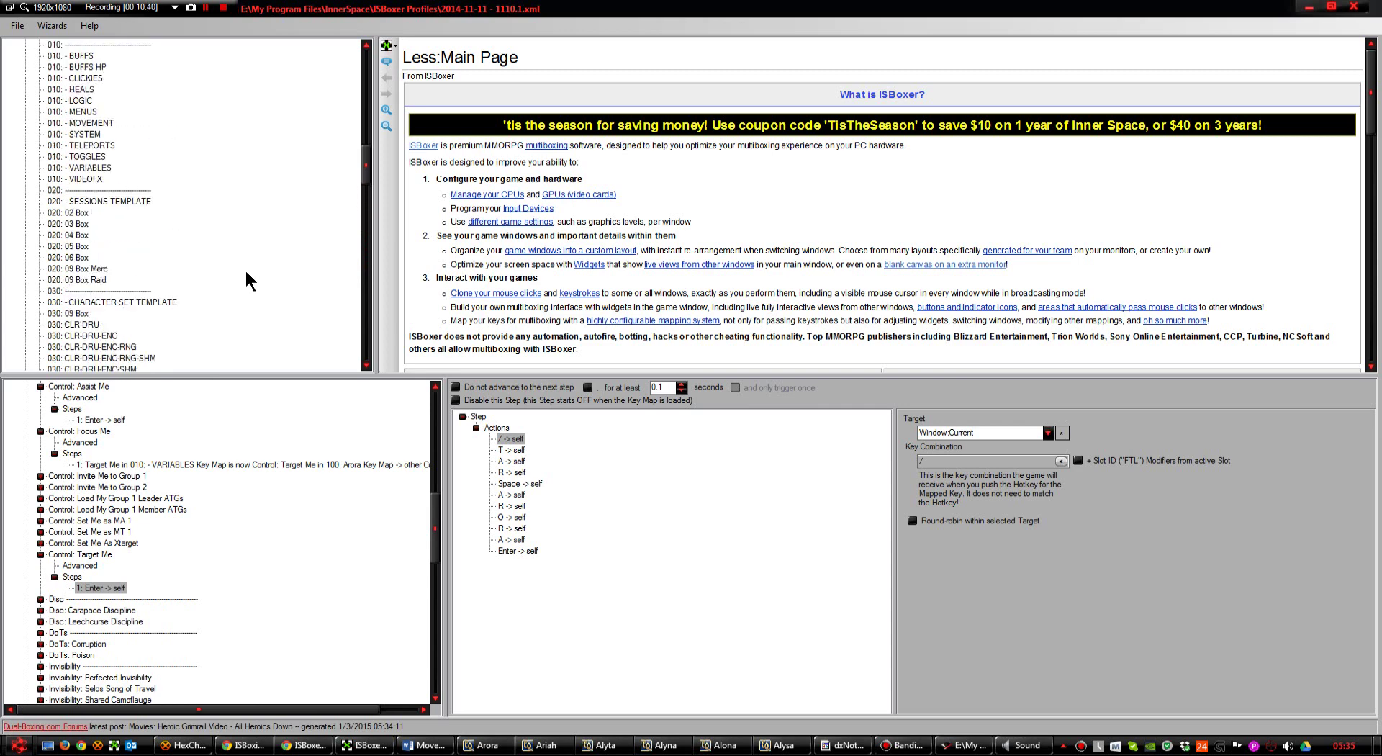
scroll(246, 274, "up", 2)
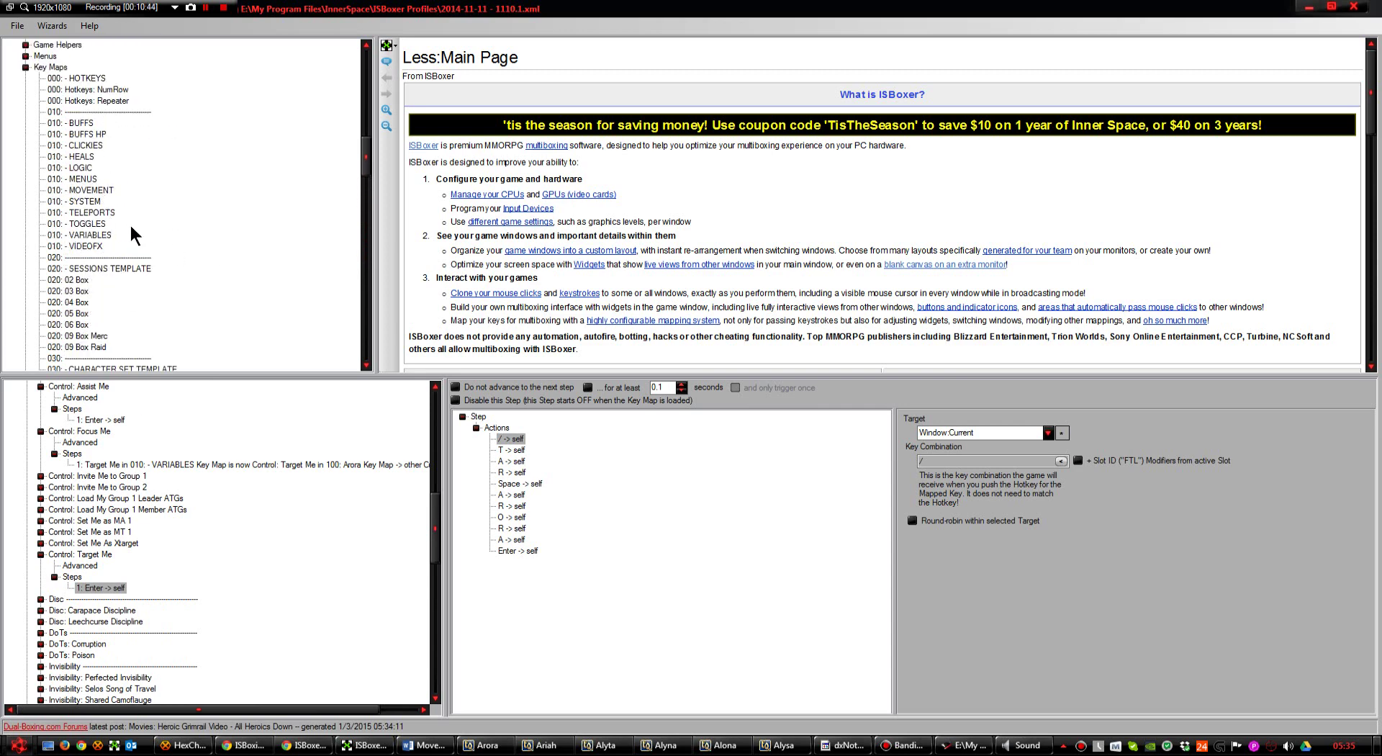
- In 010: - MOVEMENT, inspect Follow Me Current Boxes' Target Me step, hotkey, and Follow step
left_click(80, 191)
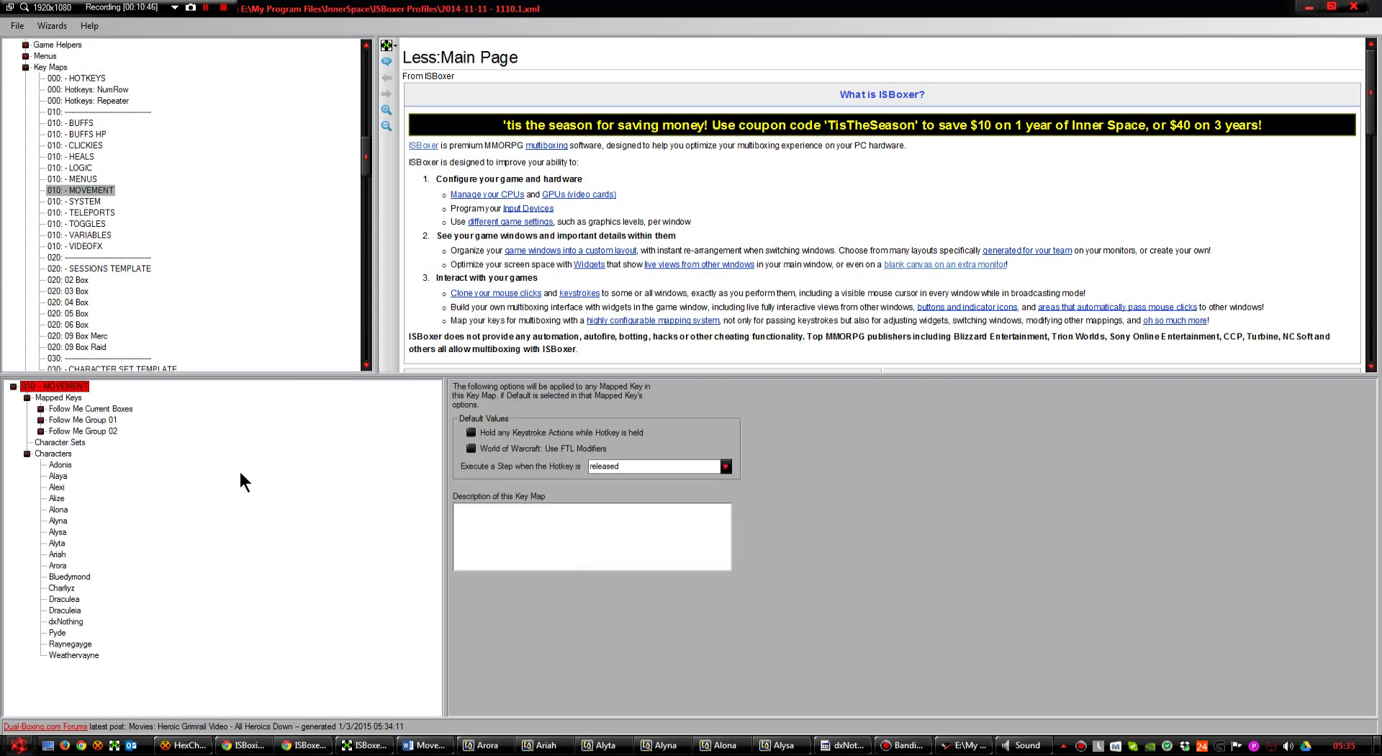
left_click(41, 408)
left_click(158, 442)
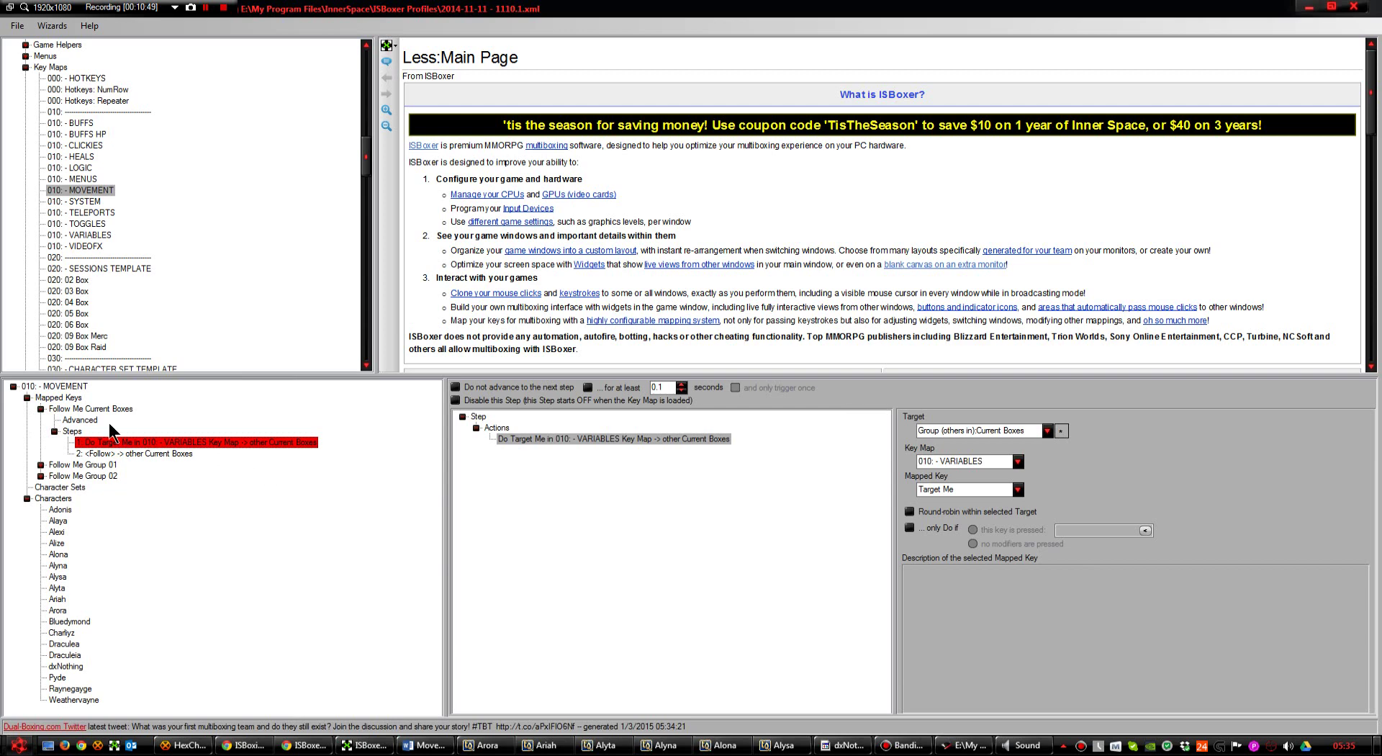
left_click(88, 409)
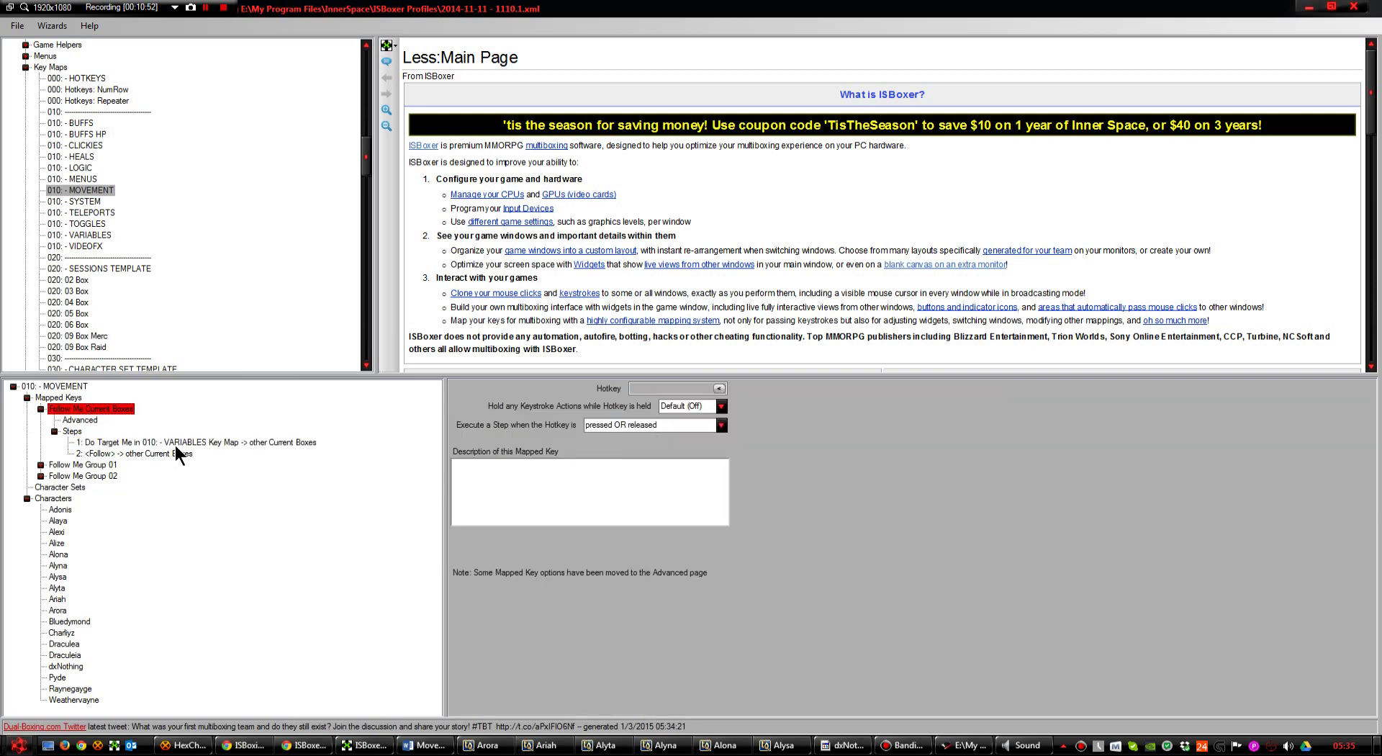
left_click(175, 442)
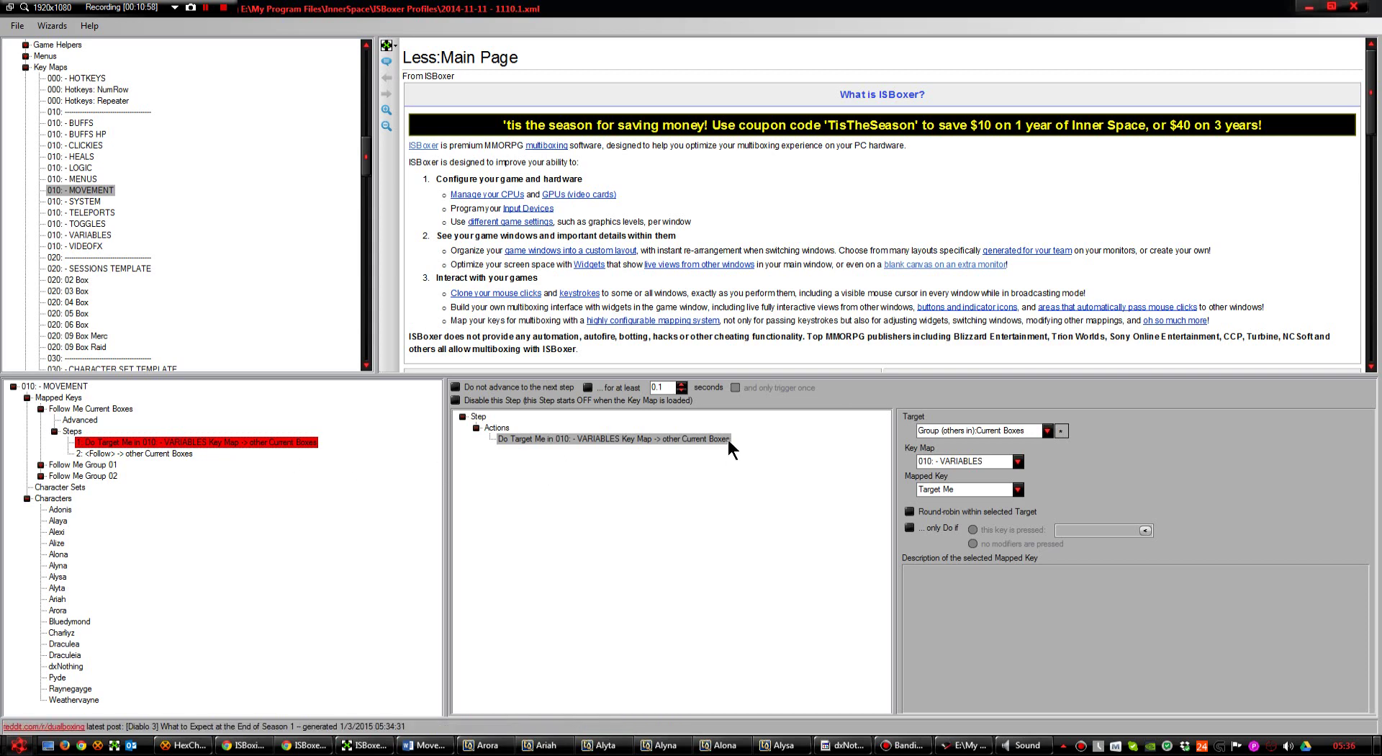
left_click(146, 453)
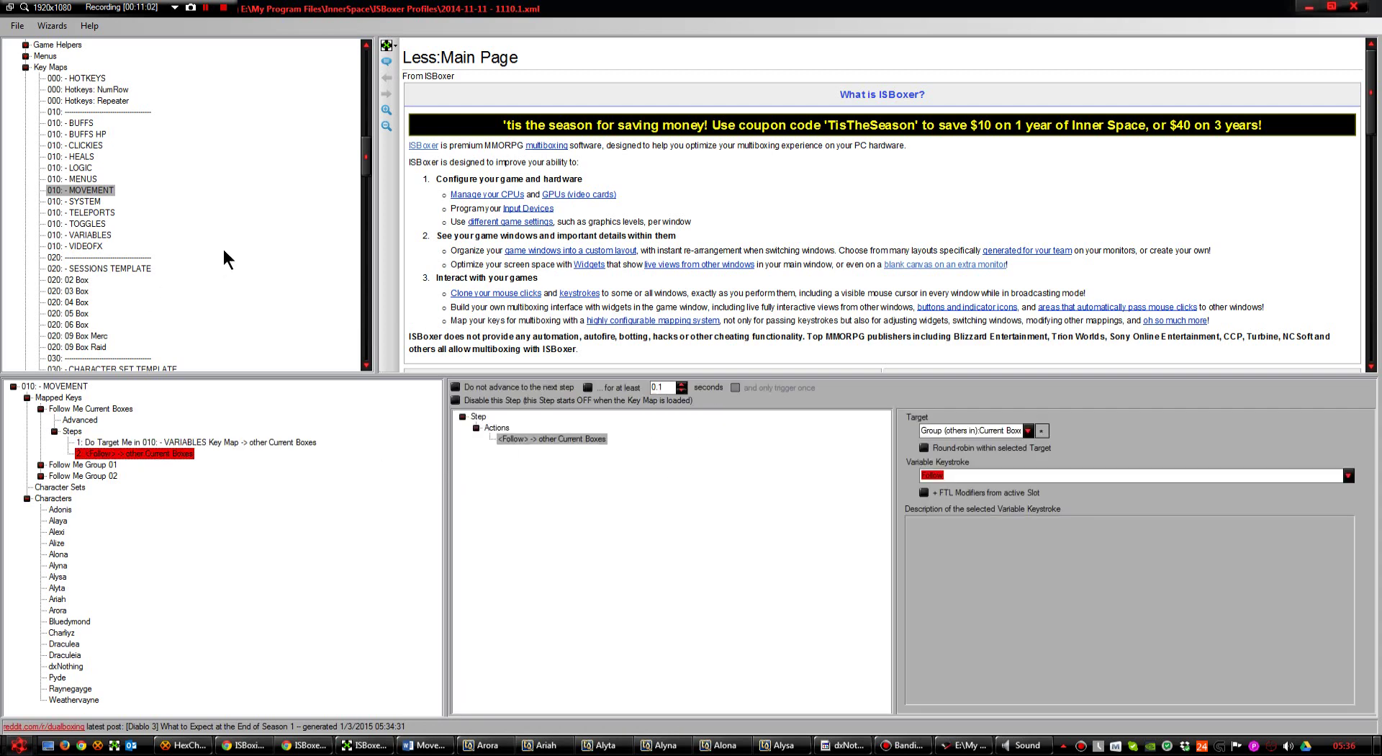
left_click(283, 236)
scroll(283, 239, "down", 15)
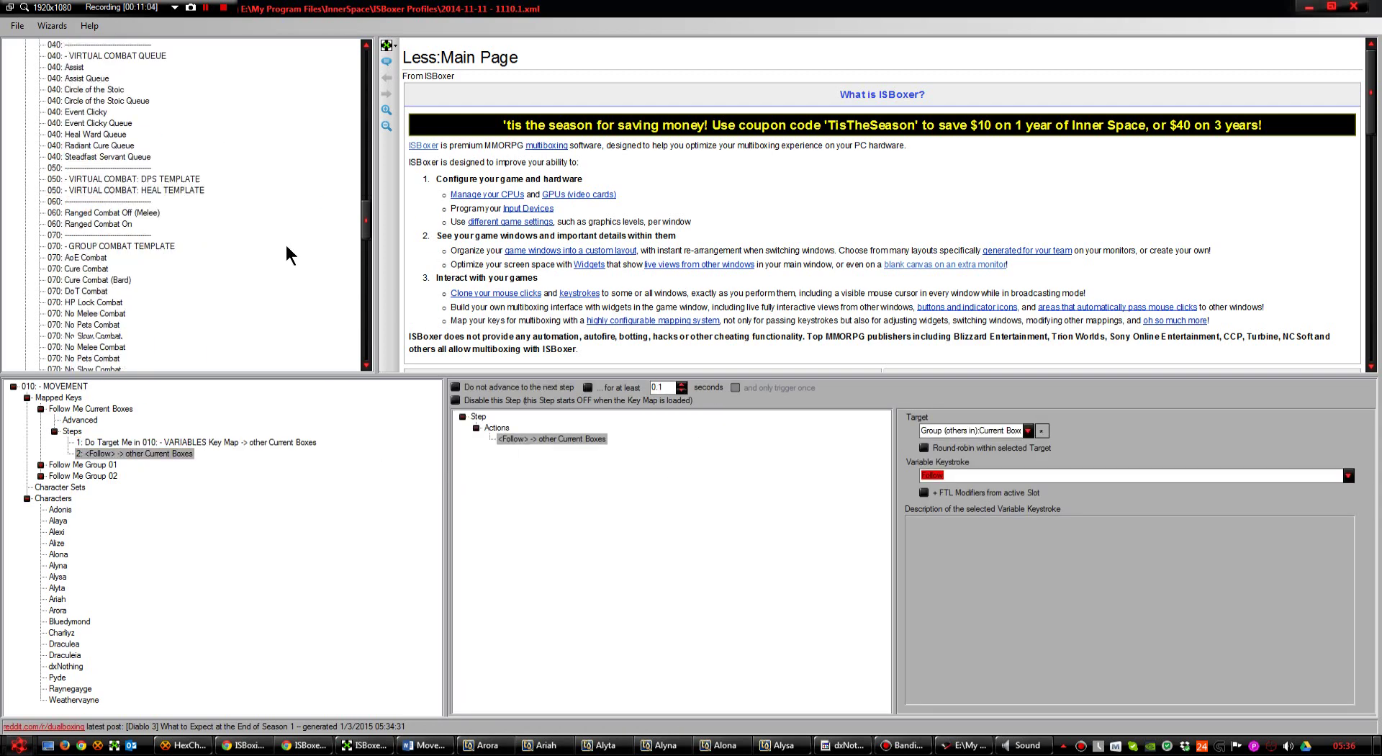
scroll(287, 246, "down", 1)
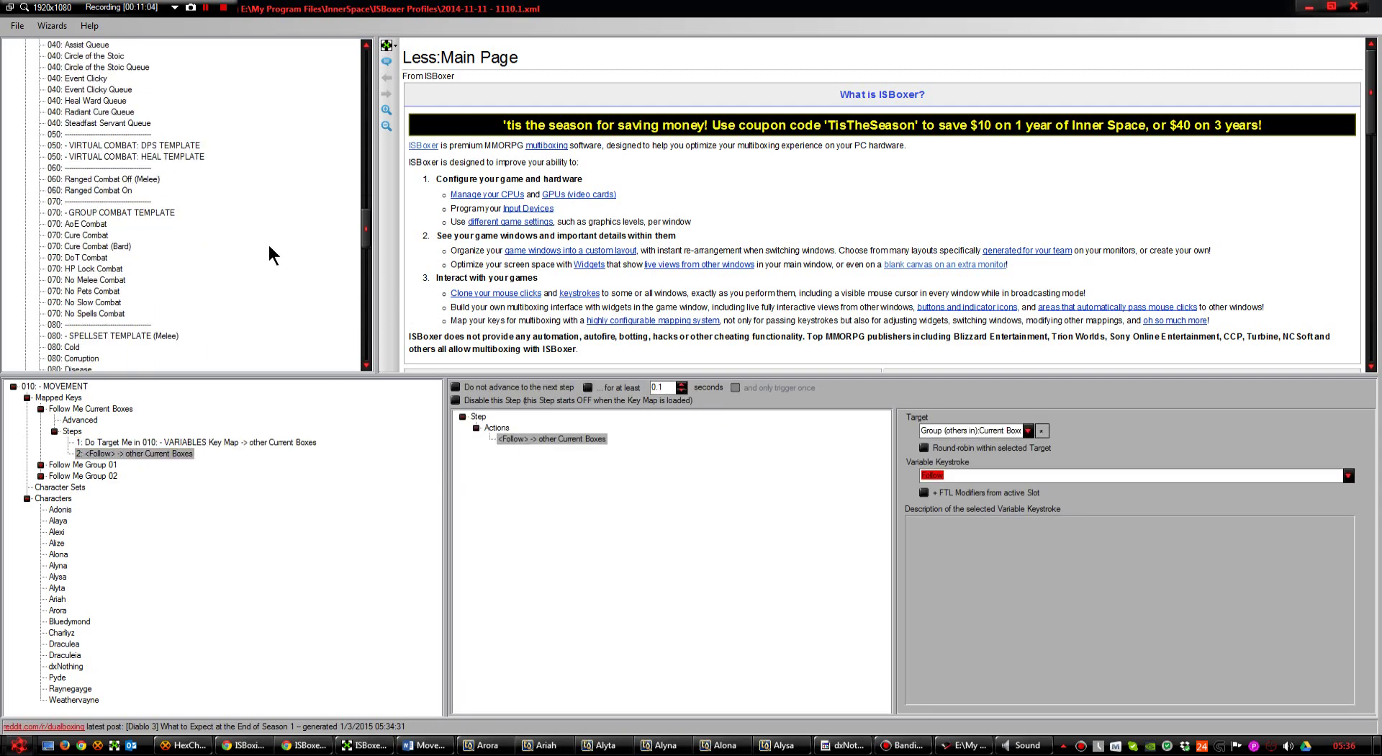
- In 060: Ranged Combat Off (Melee), inspect the Combat: Assist the MA steps and their HB08:01 action
left_click(115, 180)
left_click(41, 409)
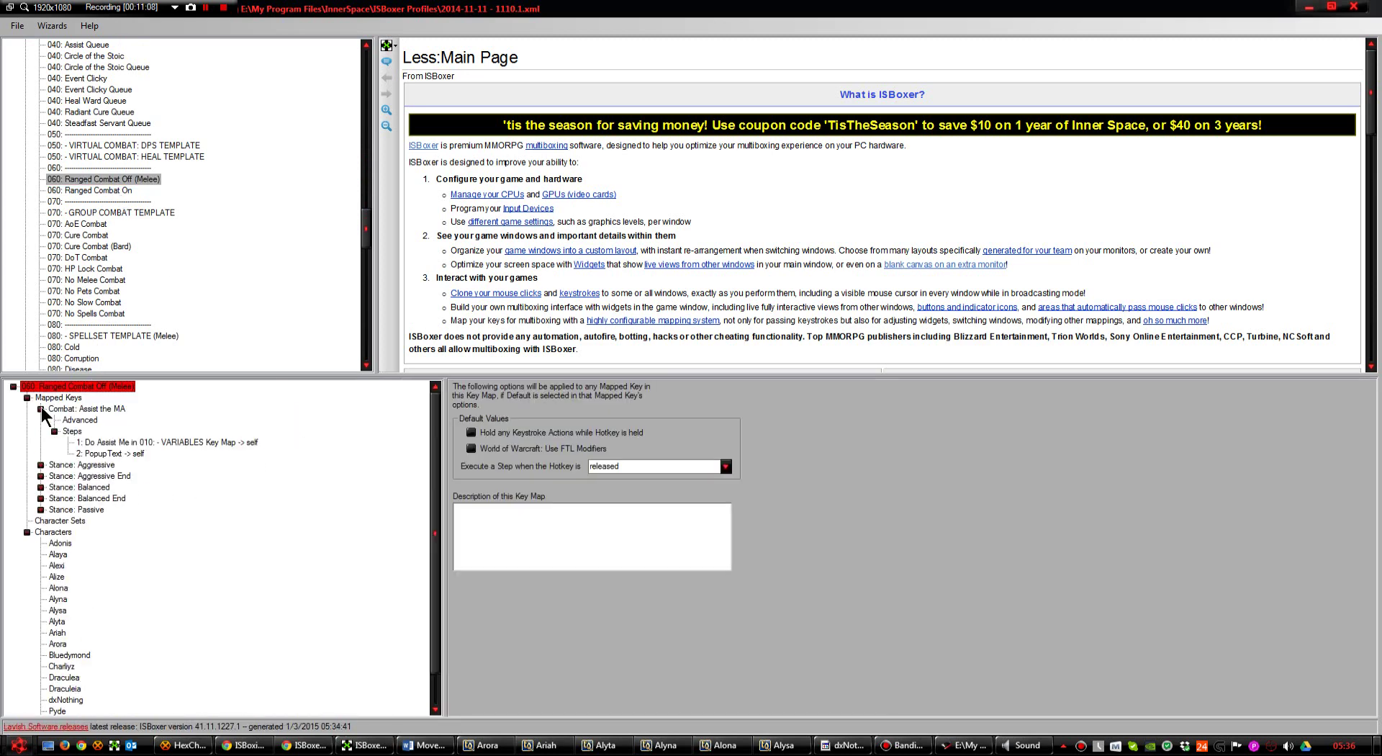
left_click(169, 442)
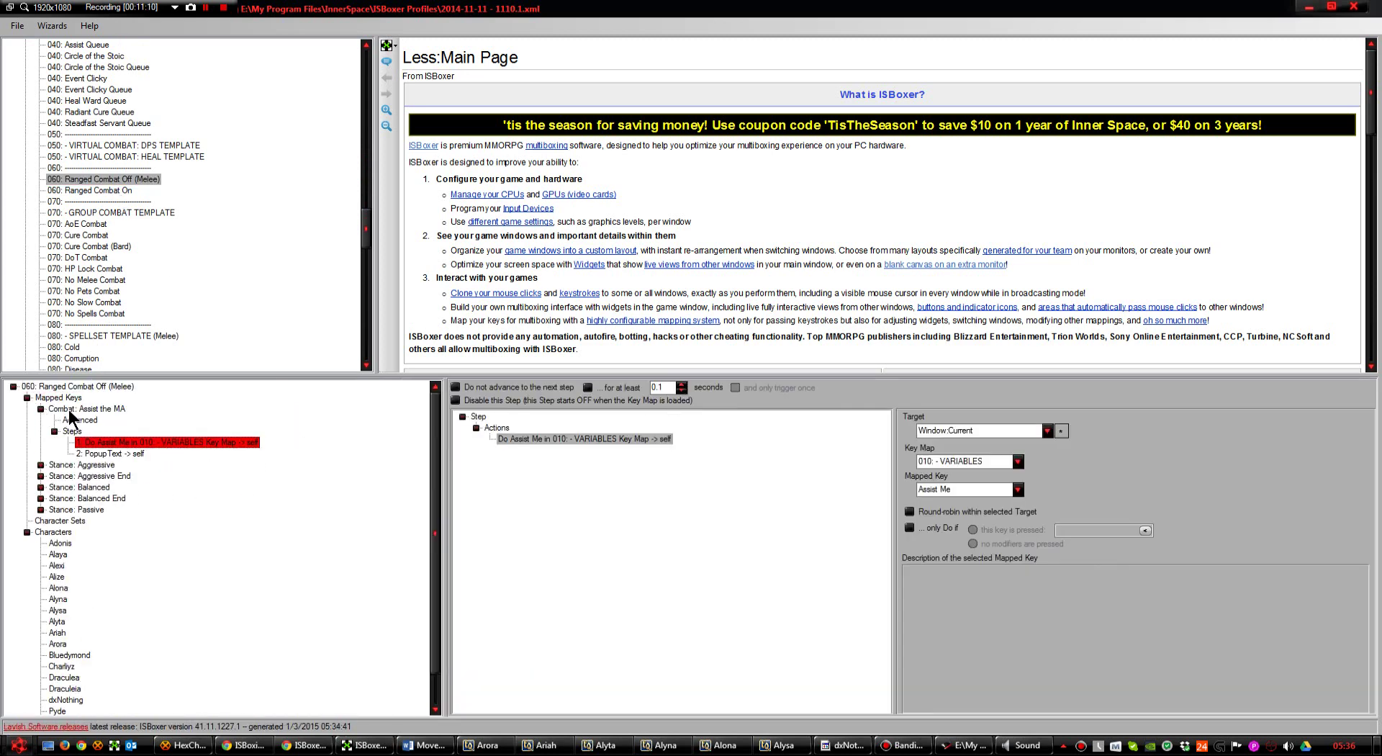
left_click(68, 408)
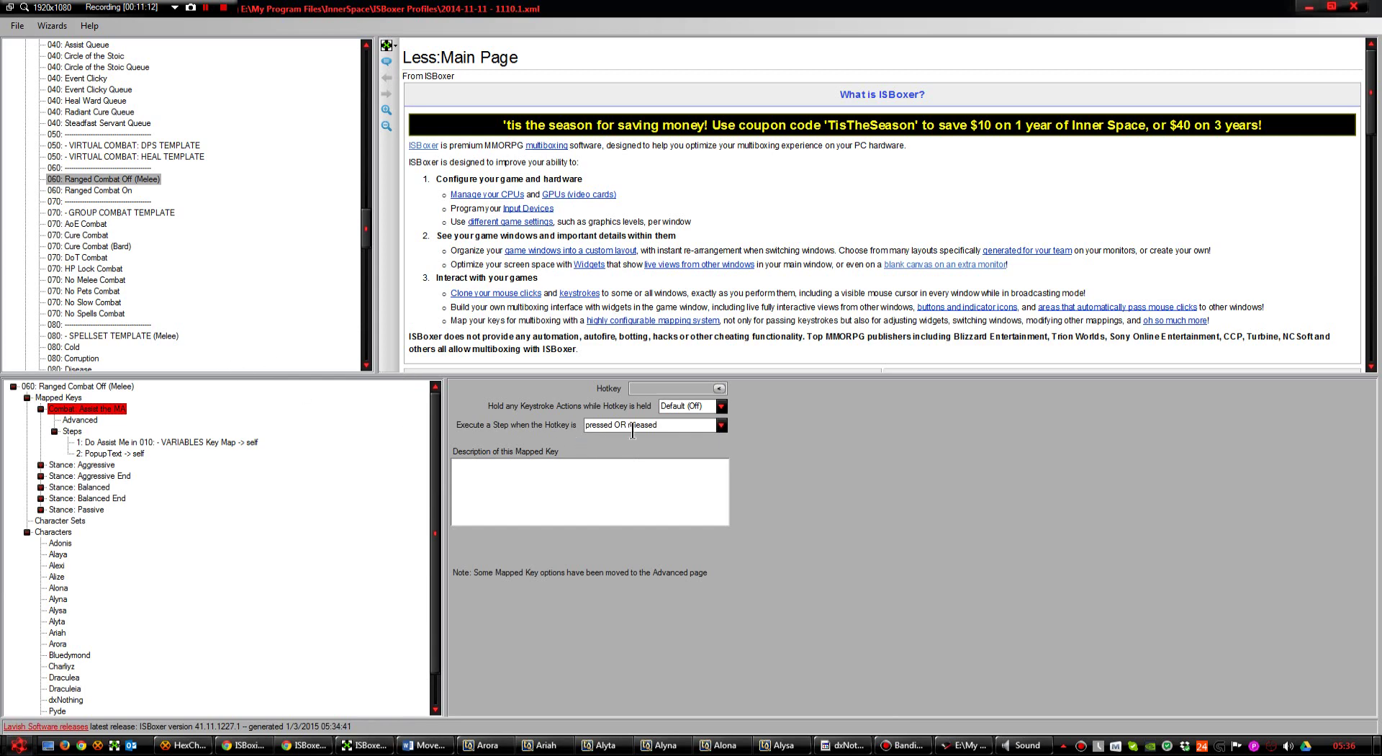
left_click(146, 436)
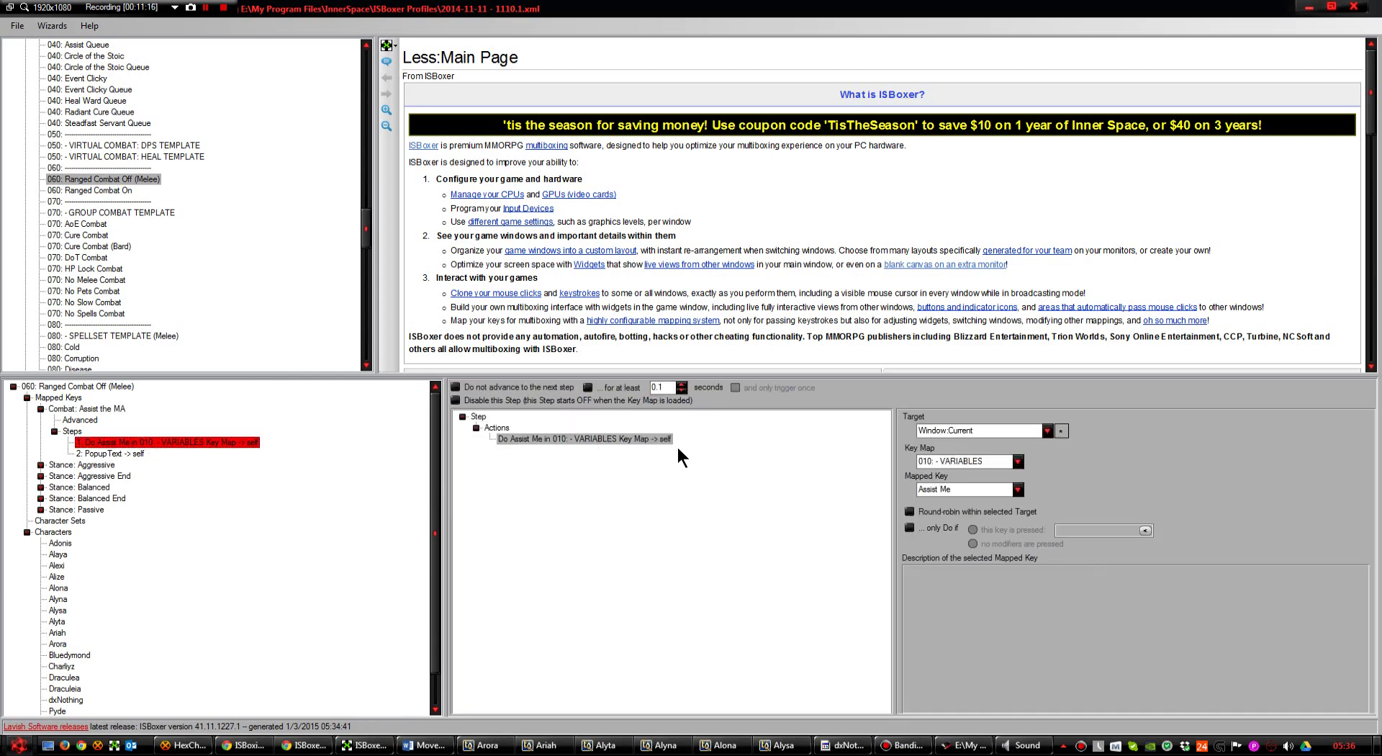
left_click(123, 454)
left_click(538, 460)
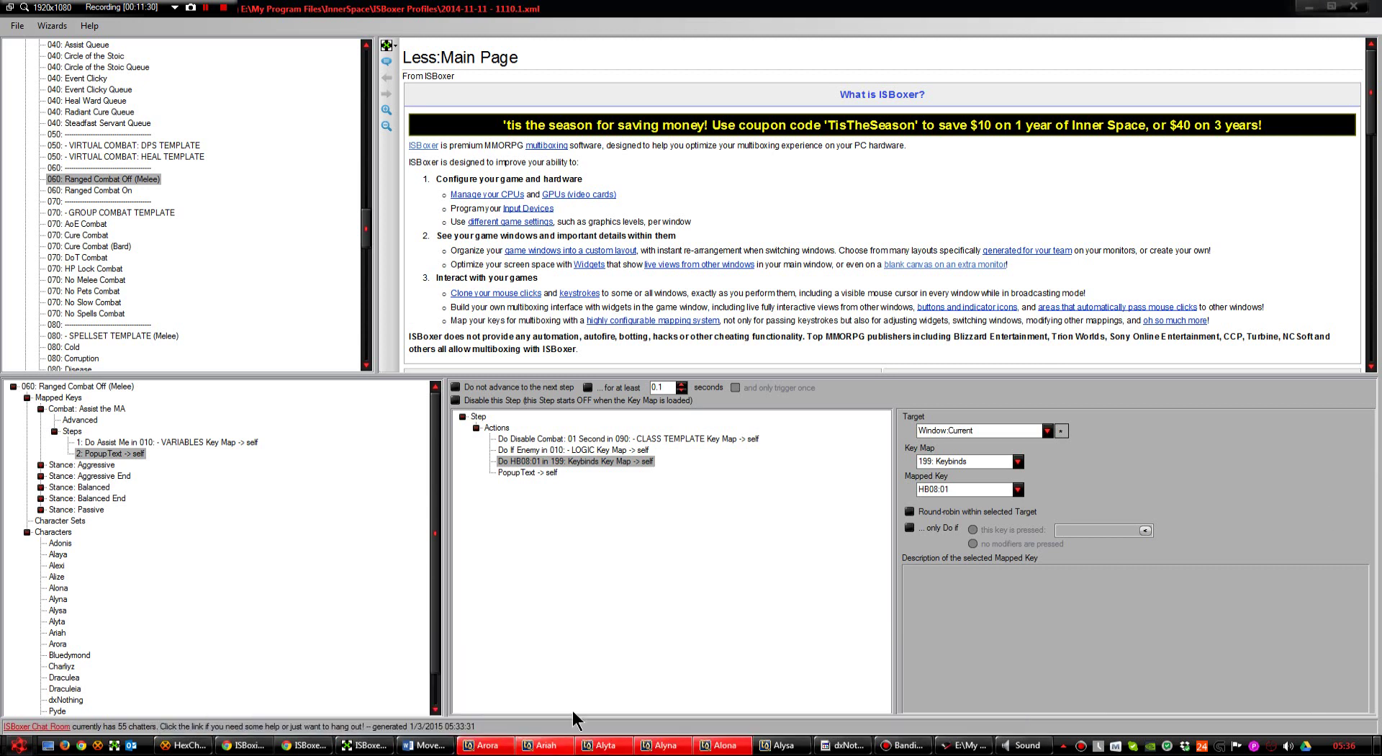
- Return to EverQuest and switch between character windows, ending on Arora's client
left_click(540, 745)
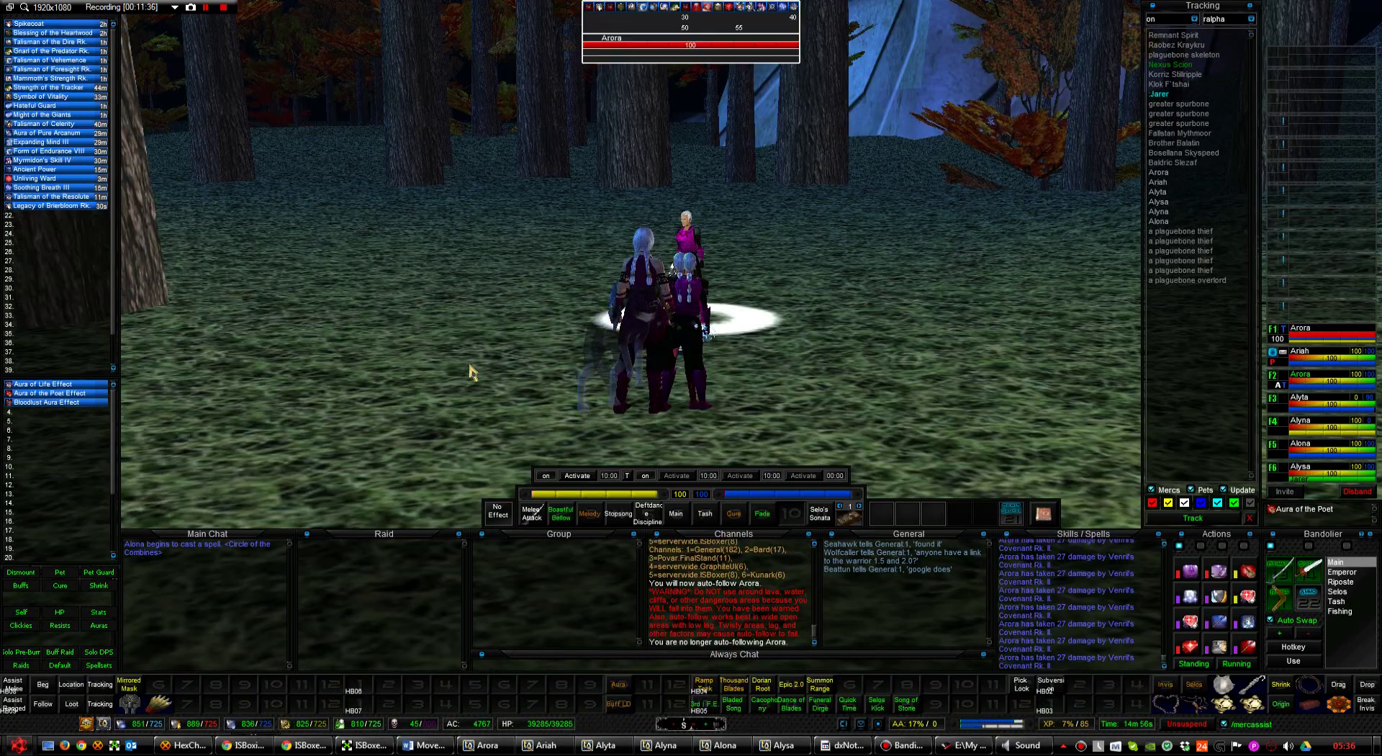
key("ctrl+alt+2")
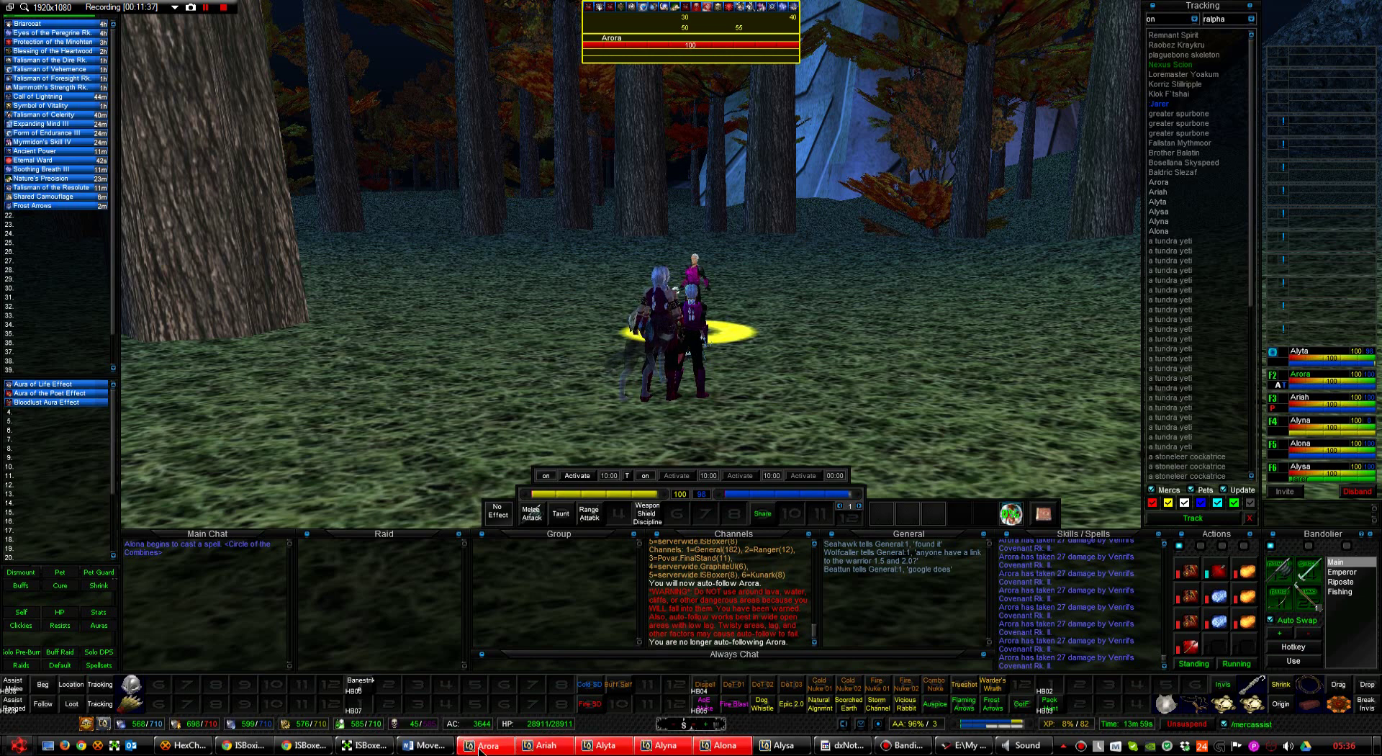
key("ctrl+alt+3")
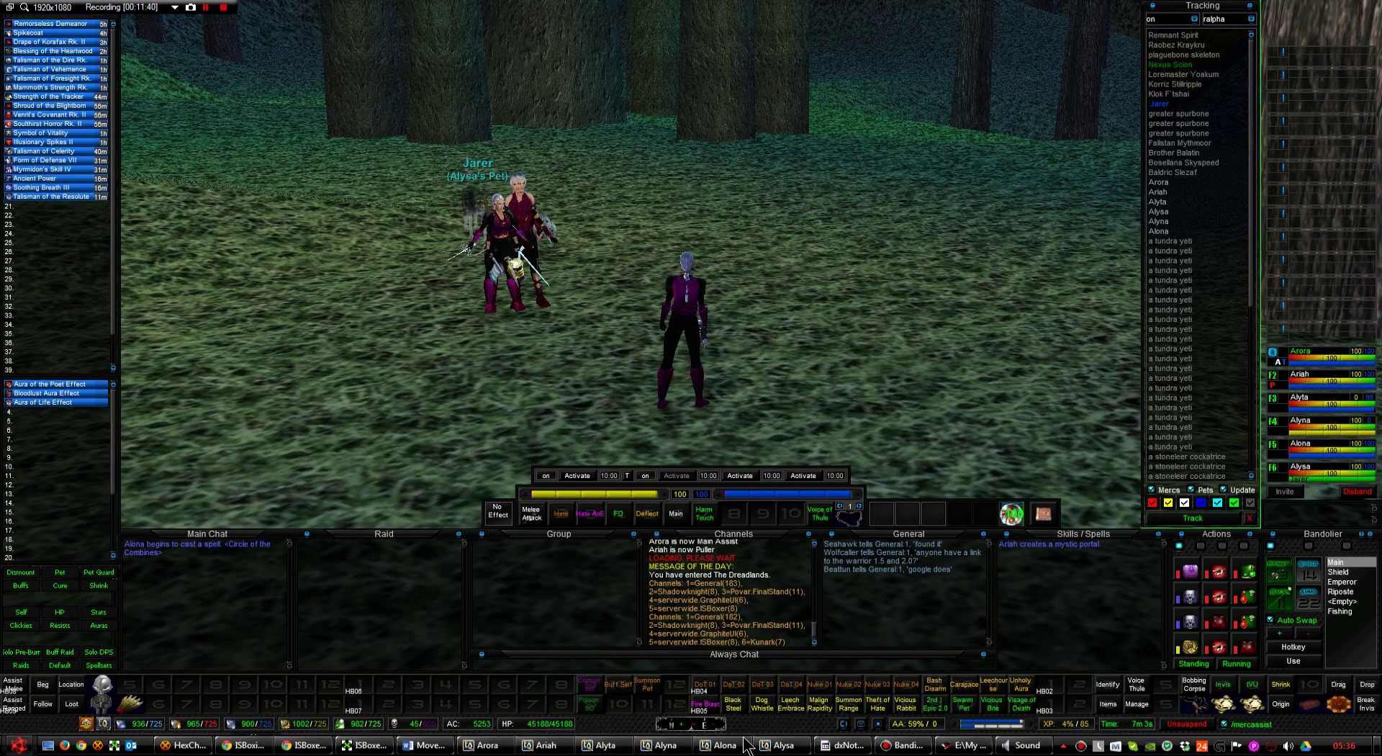
left_click(723, 745)
left_click(490, 747)
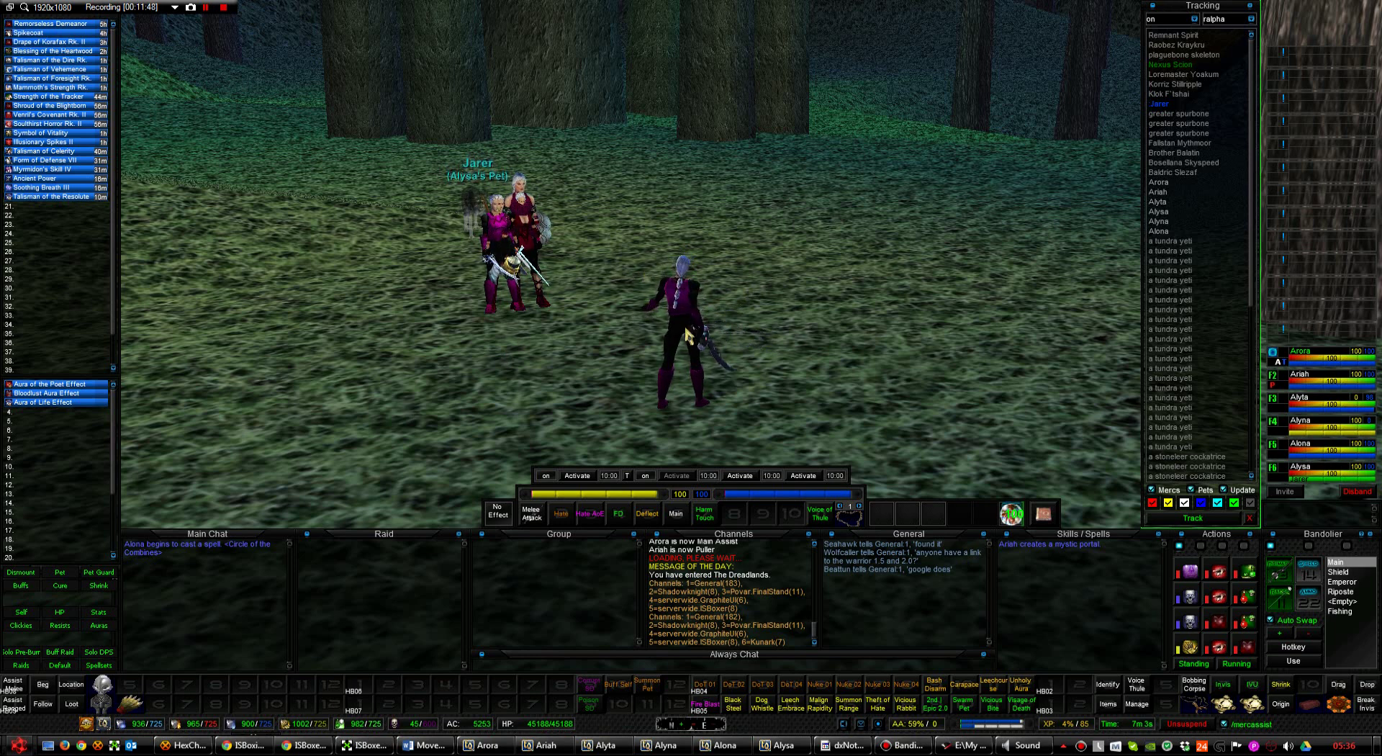
mouse_move(543, 747)
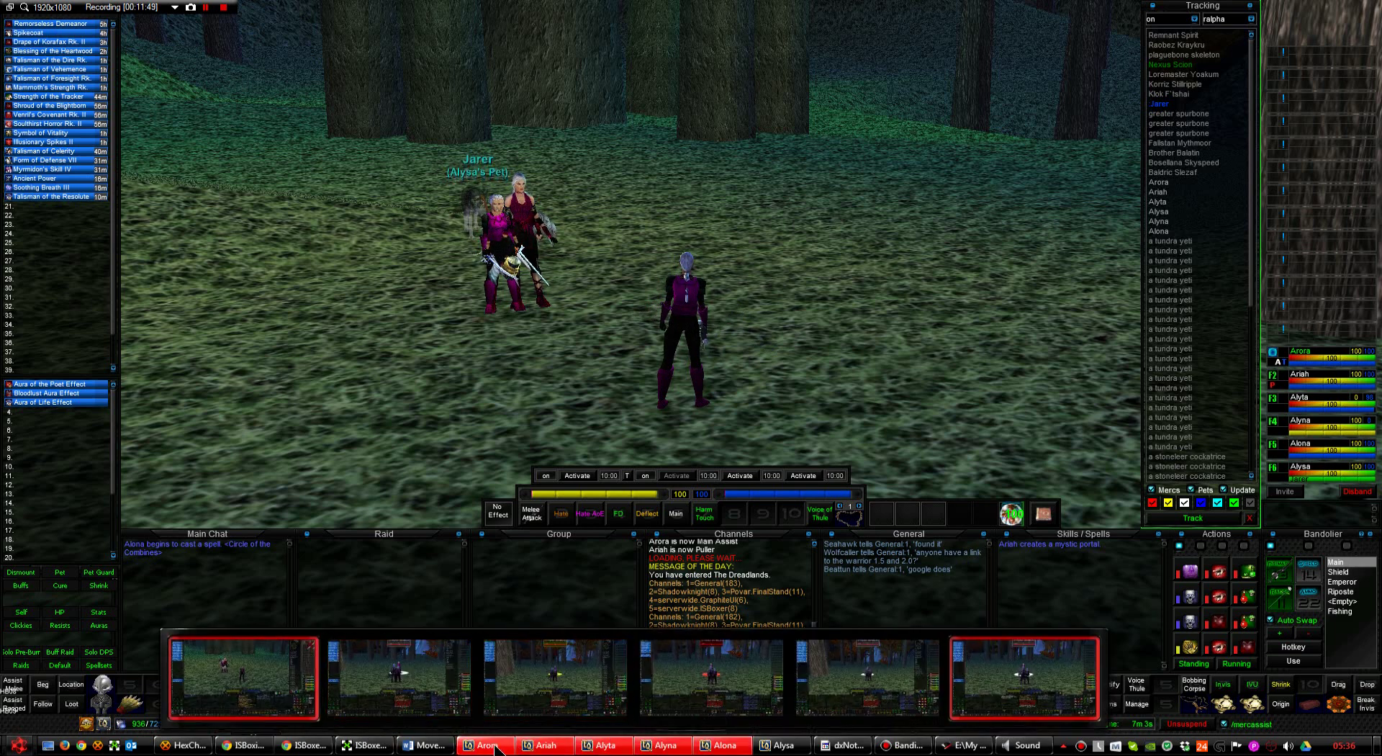
left_click(495, 749)
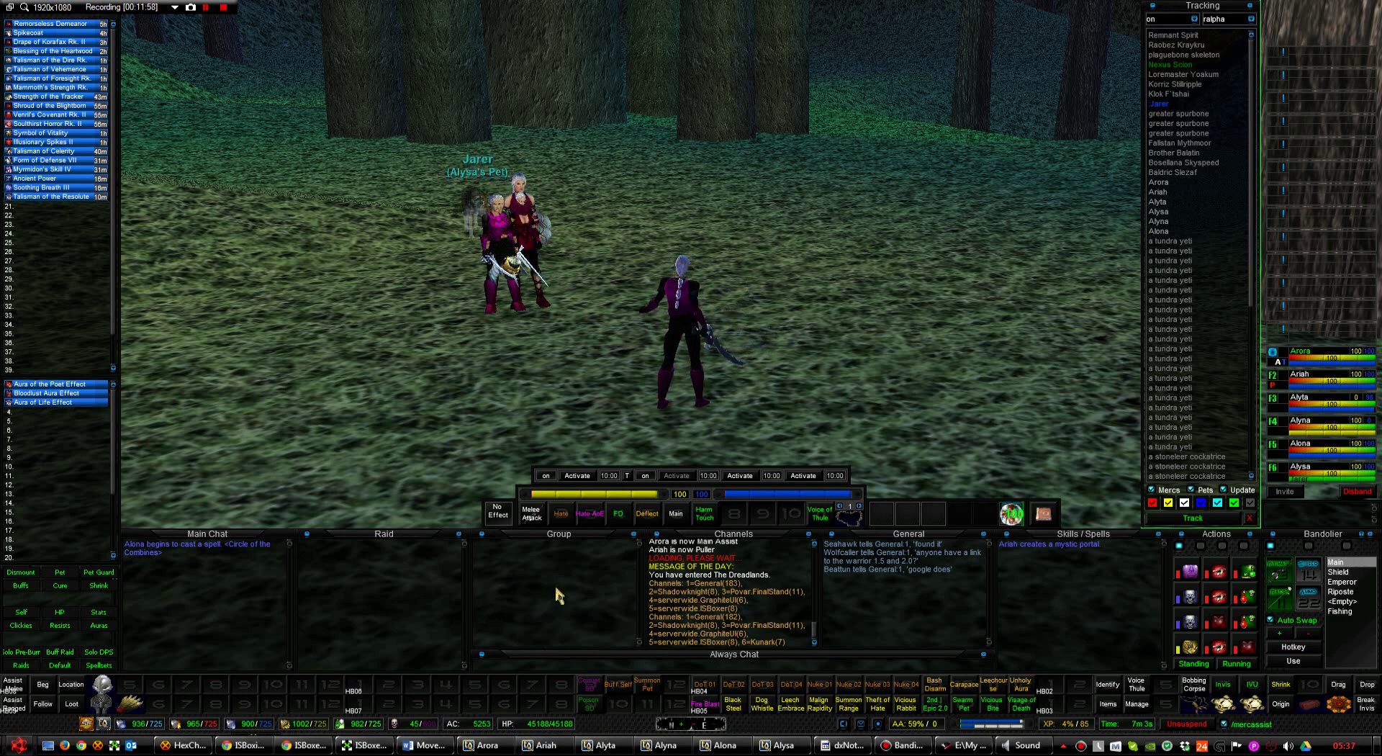
- Switch to Alyta's window, then cycle through the character clients with the F9 hotkey
left_click(608, 744)
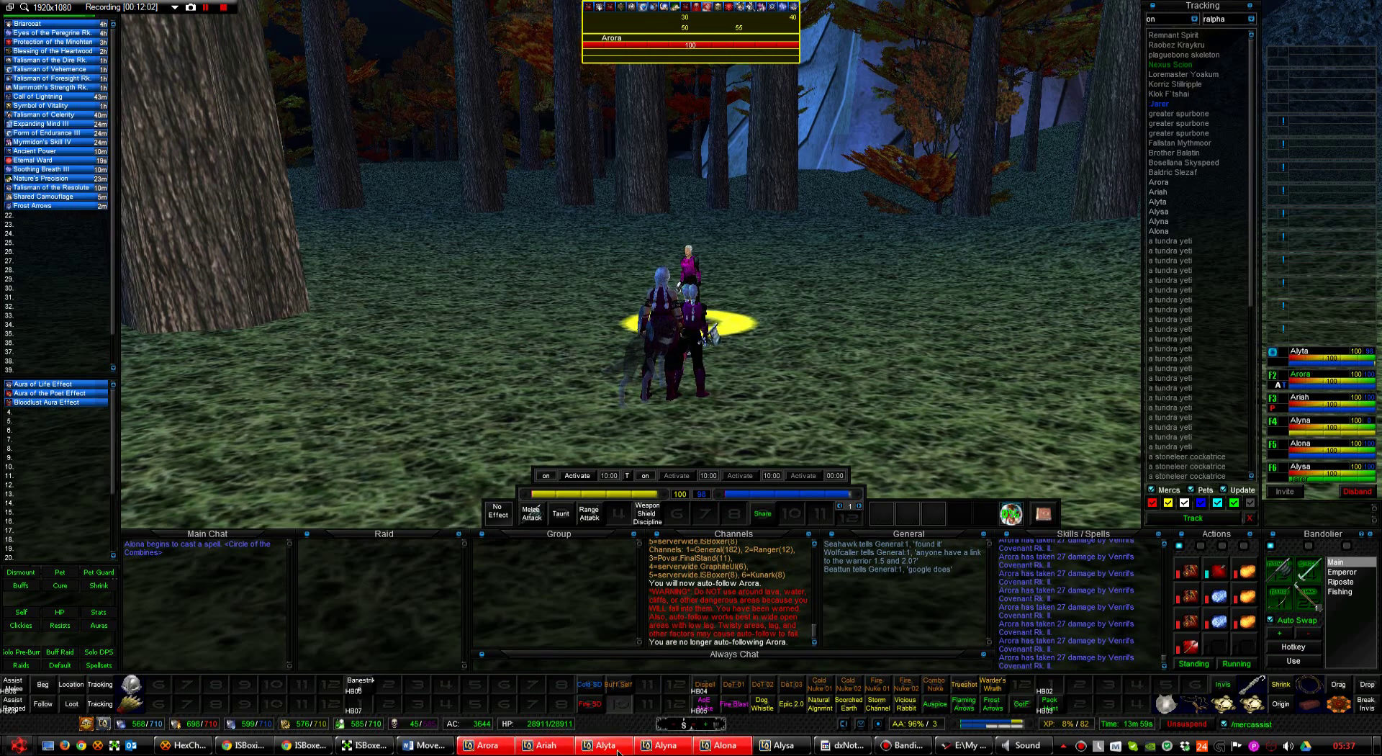
mouse_move(605, 745)
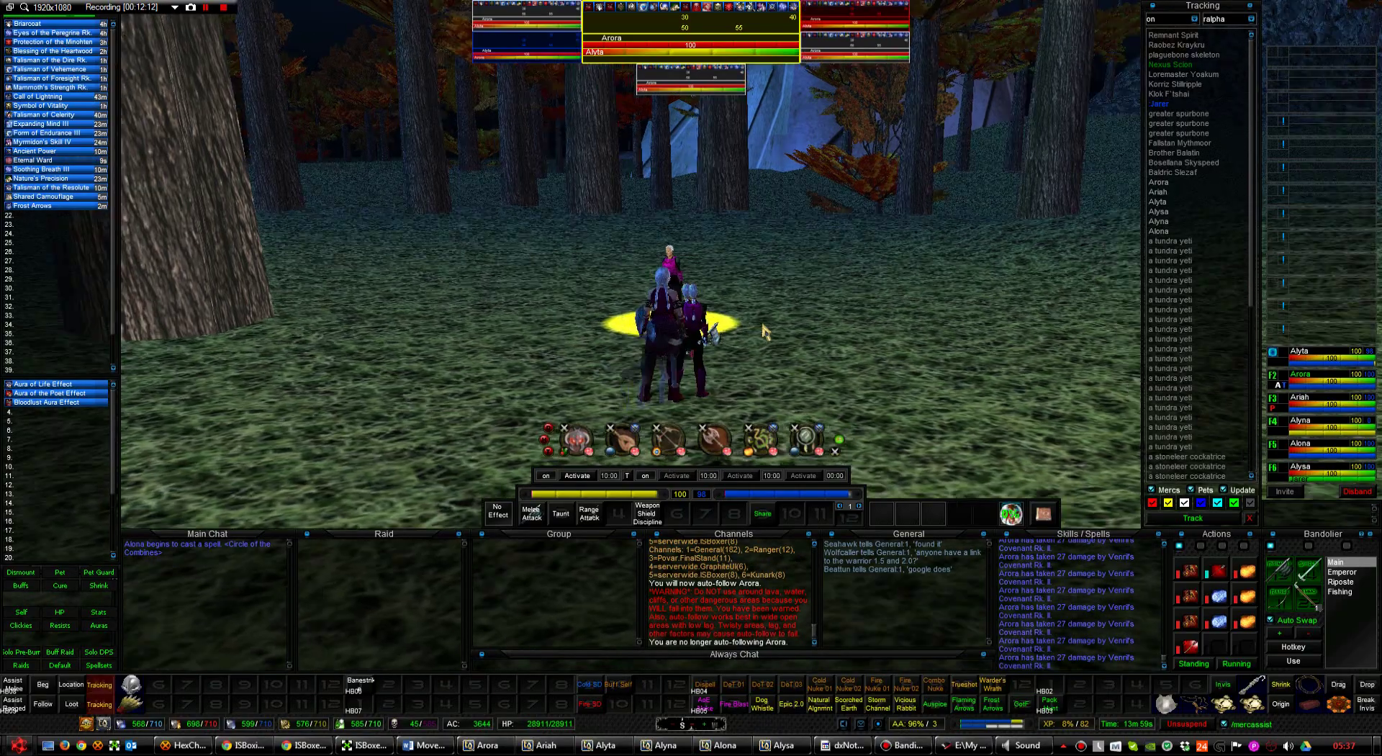
key("F9")
key("Left")
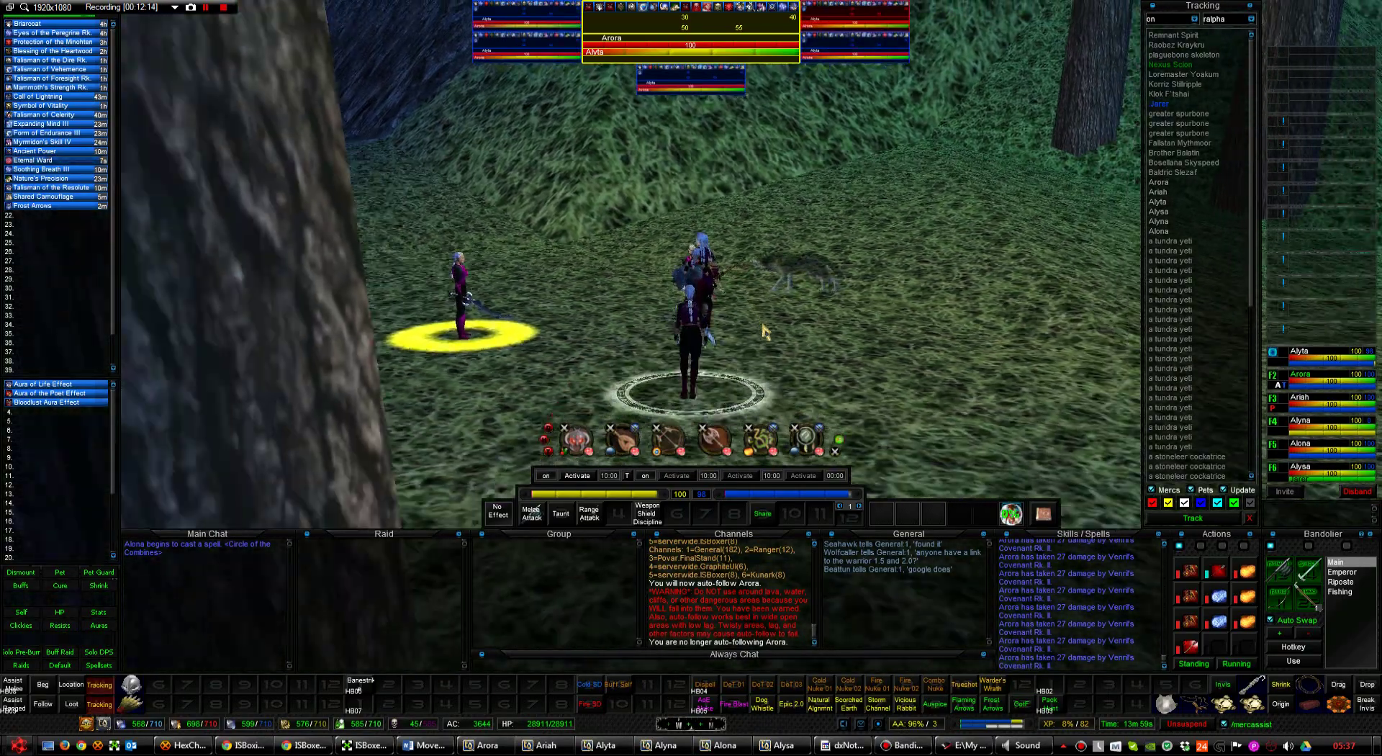
key("F9")
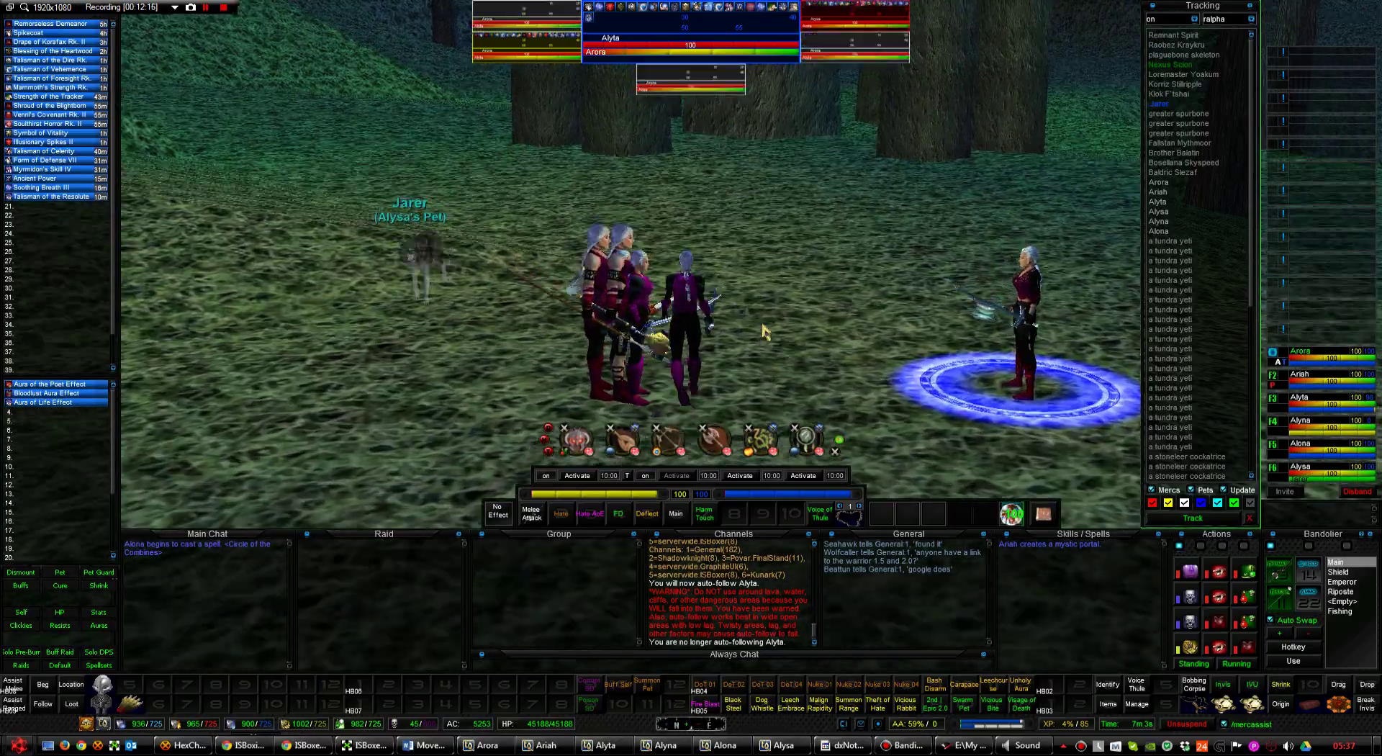
key("F9")
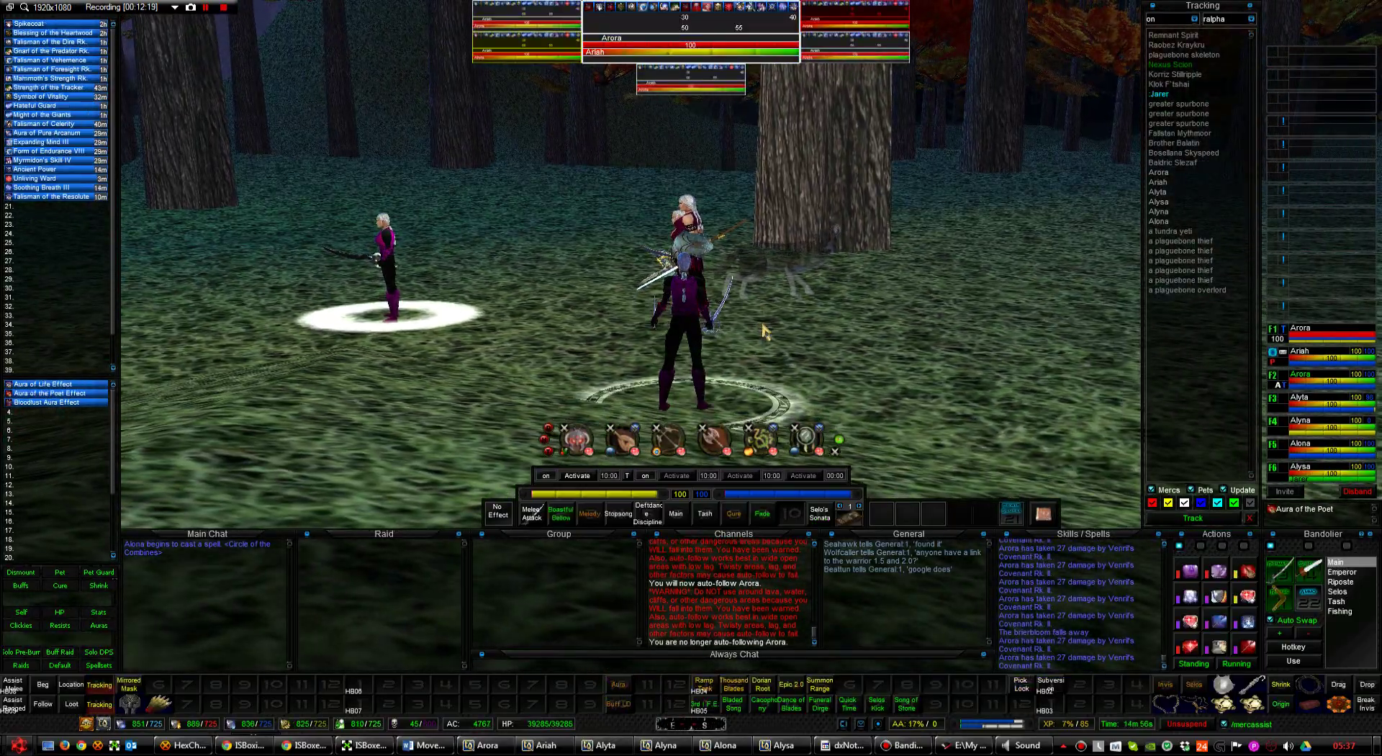
key("F9")
key("F1")
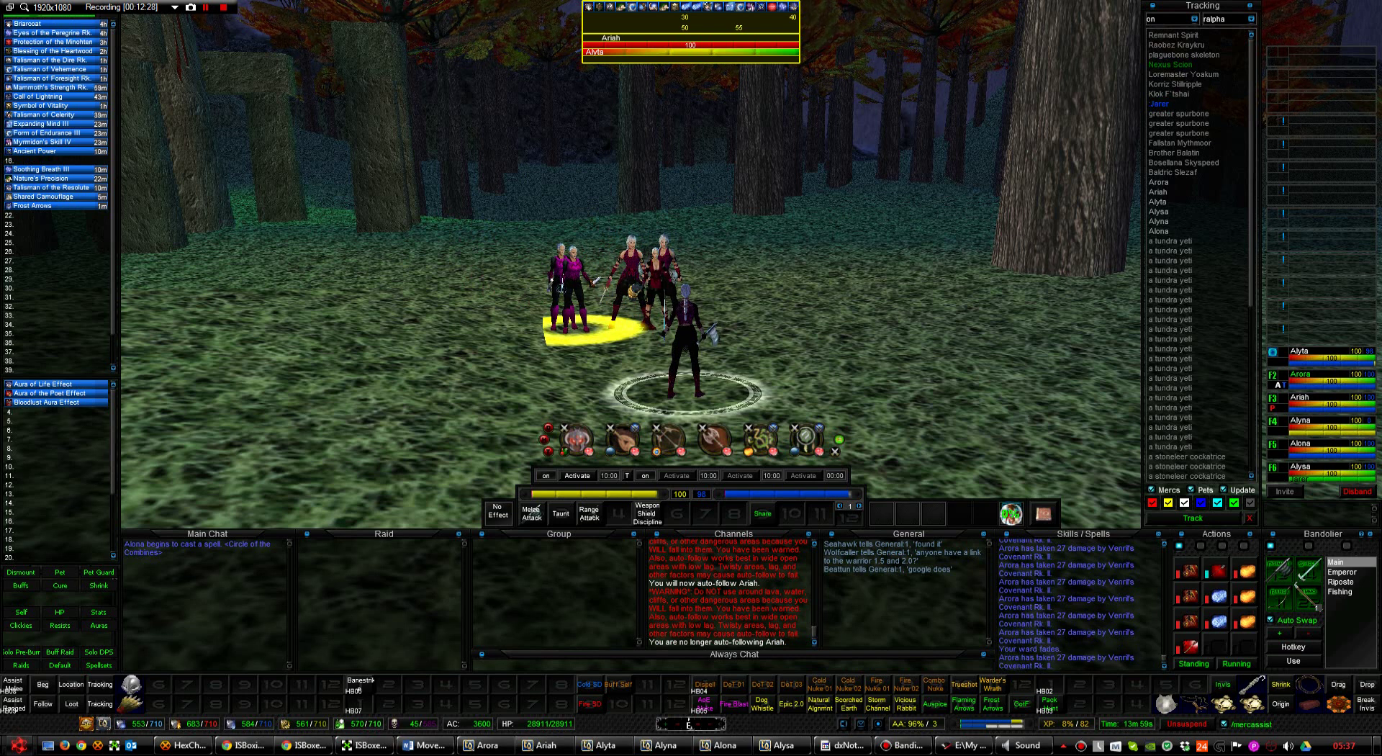
- Bring ISBoxer Toolkit forward and select the 020: 05 Box key map
left_click(365, 745)
left_click(258, 213)
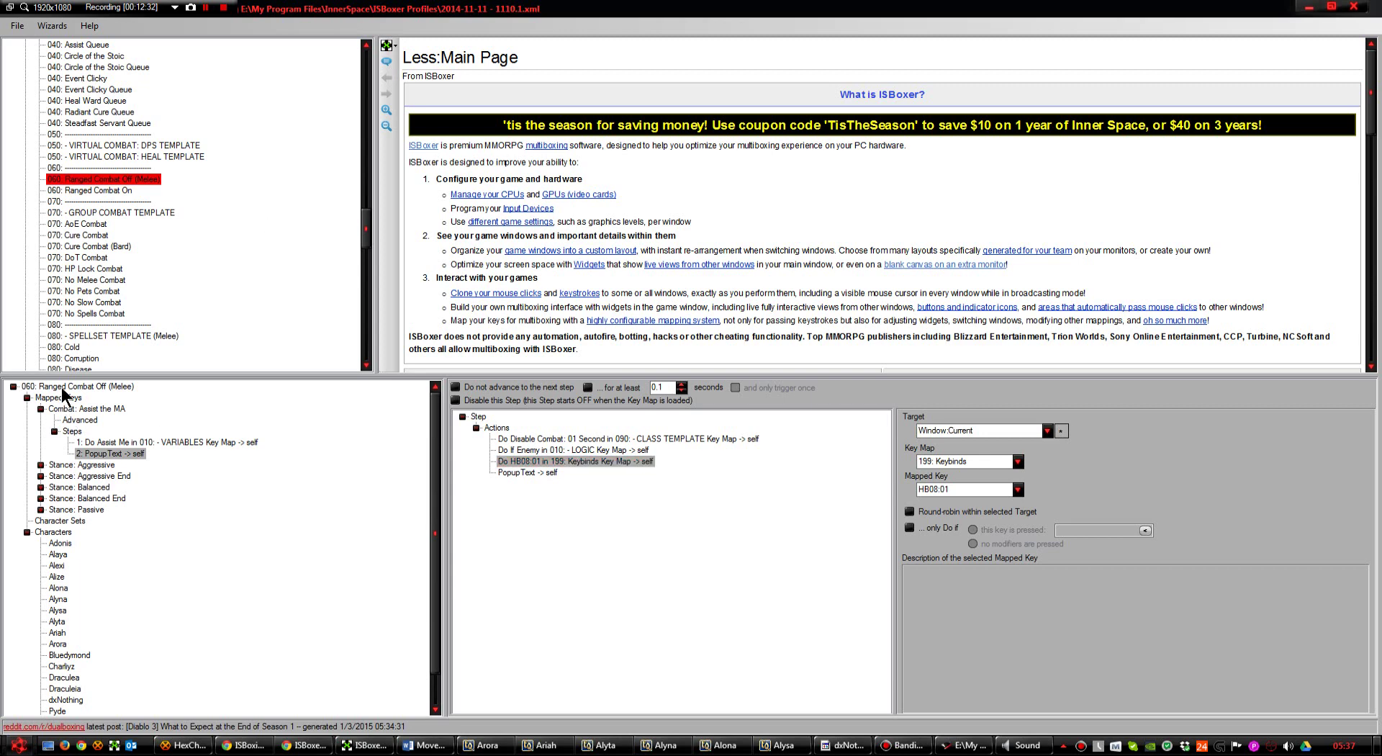
scroll(287, 176, "up", 4)
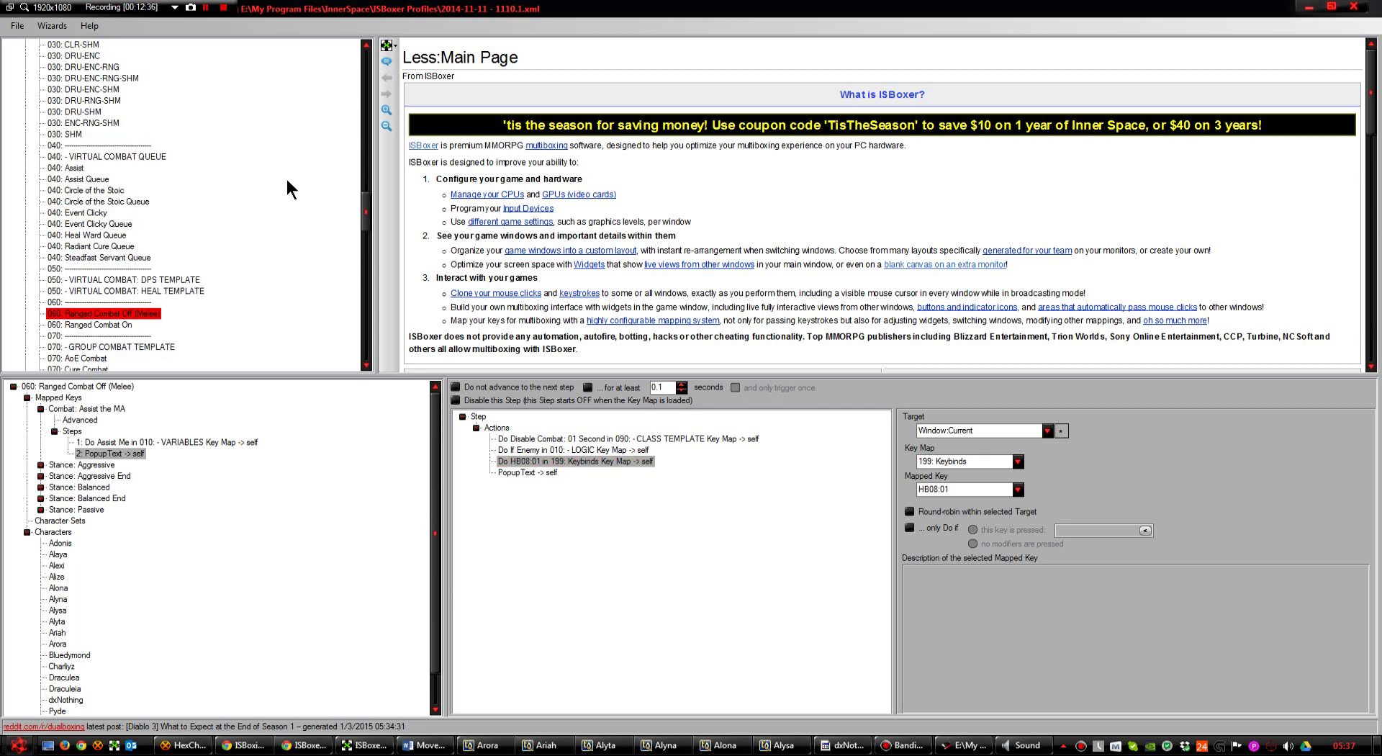
scroll(287, 181, "up", 3)
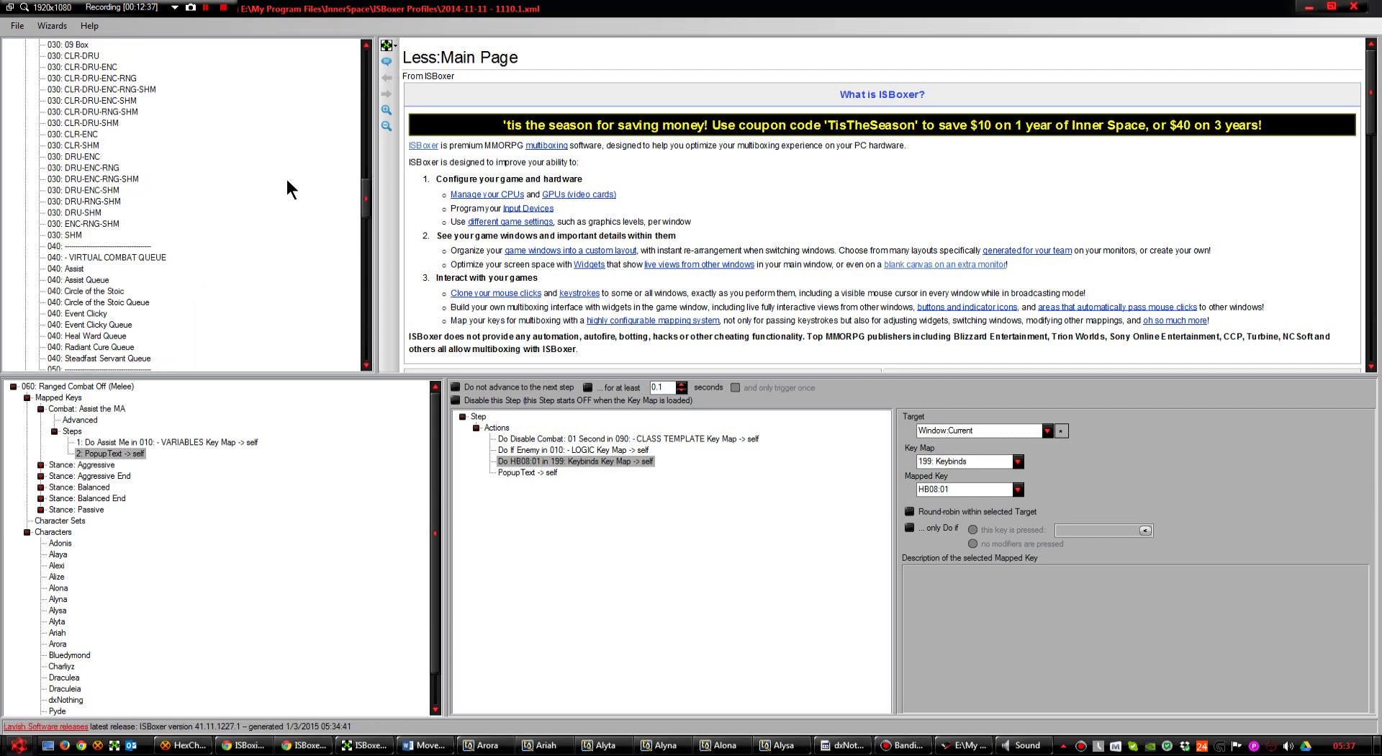
scroll(286, 190, "up", 8)
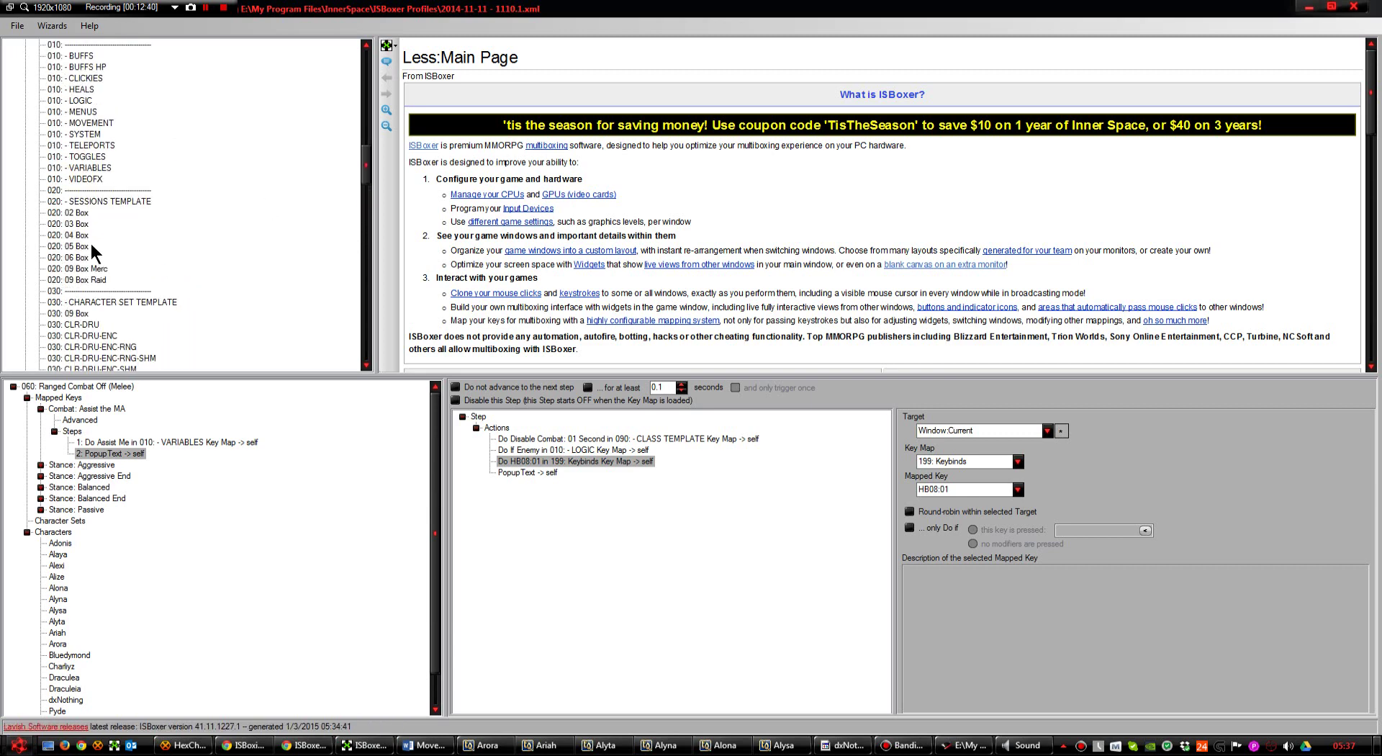
left_click(72, 247)
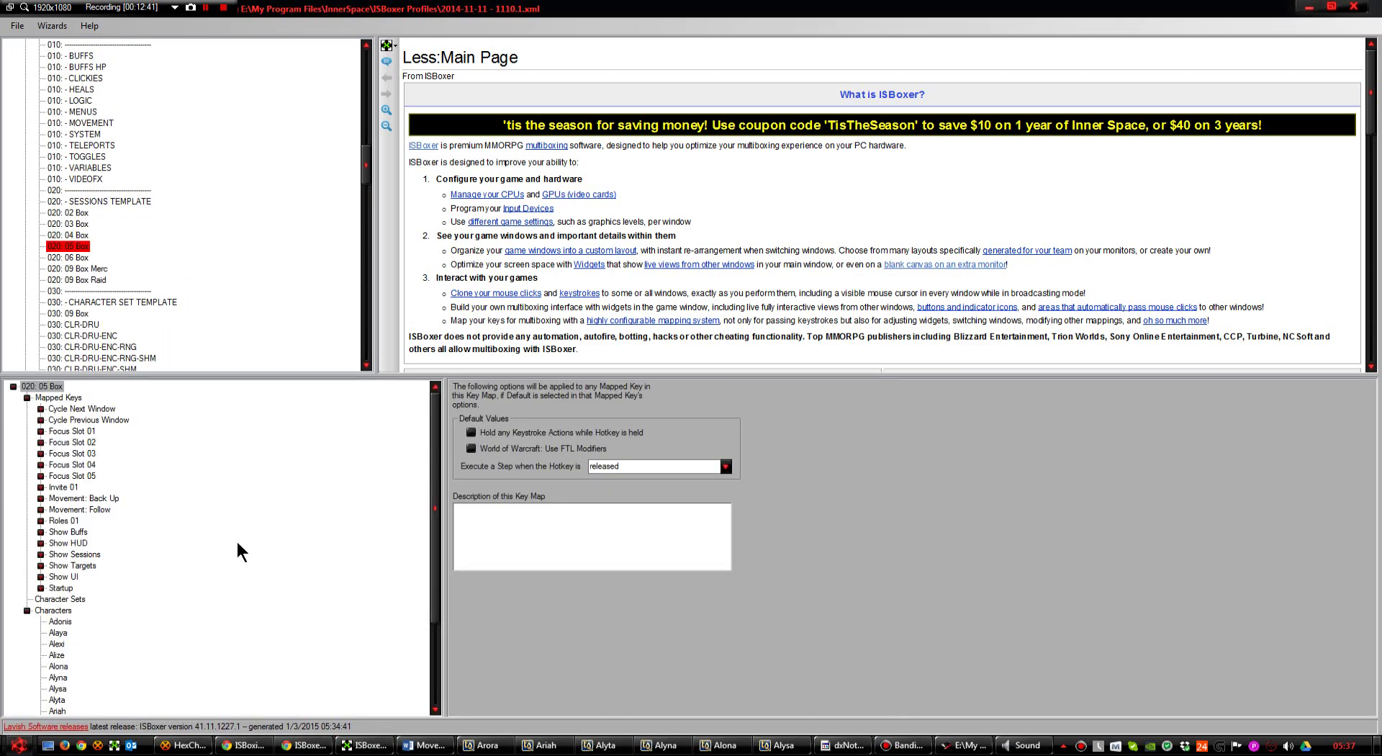
- Expand Focus Slot 01's steps and inspect its Video FX 'is3' and 'is2' actions
left_click(41, 430)
left_click(113, 465)
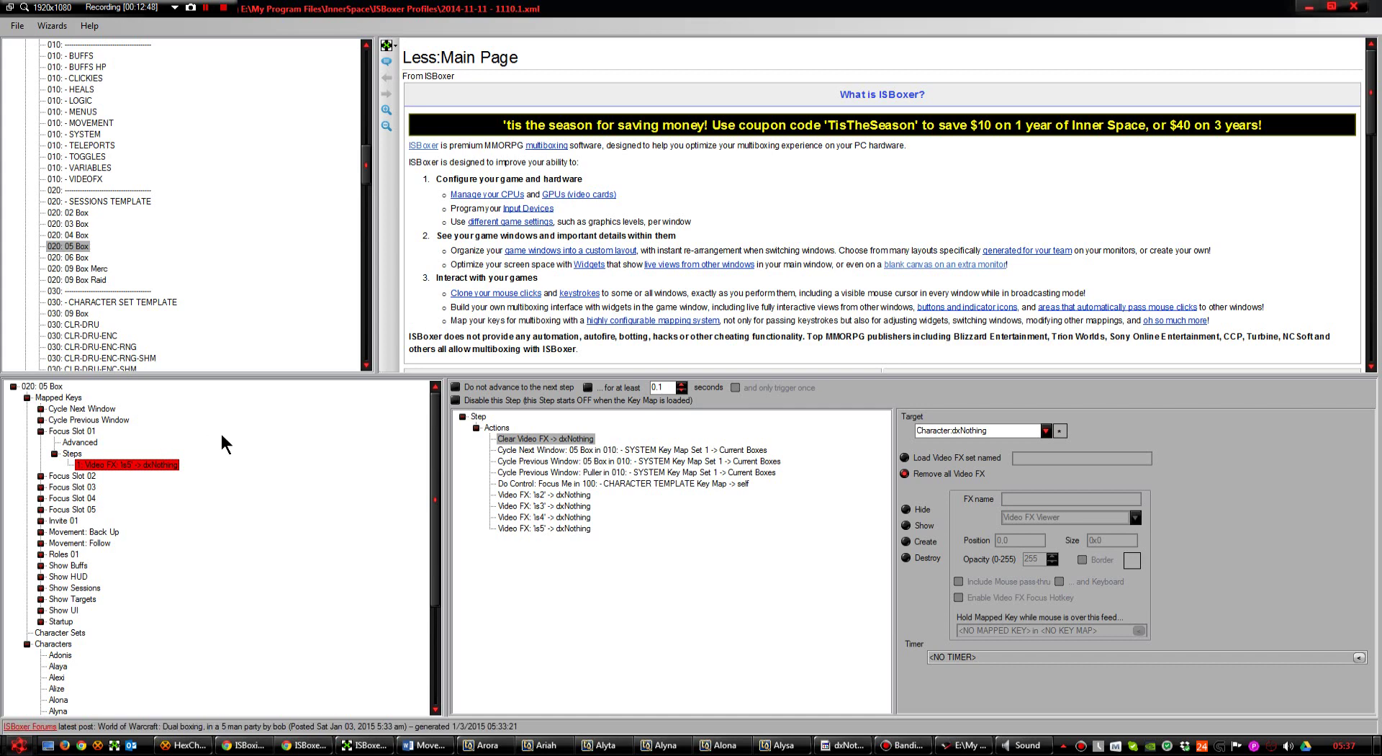
left_click(558, 506)
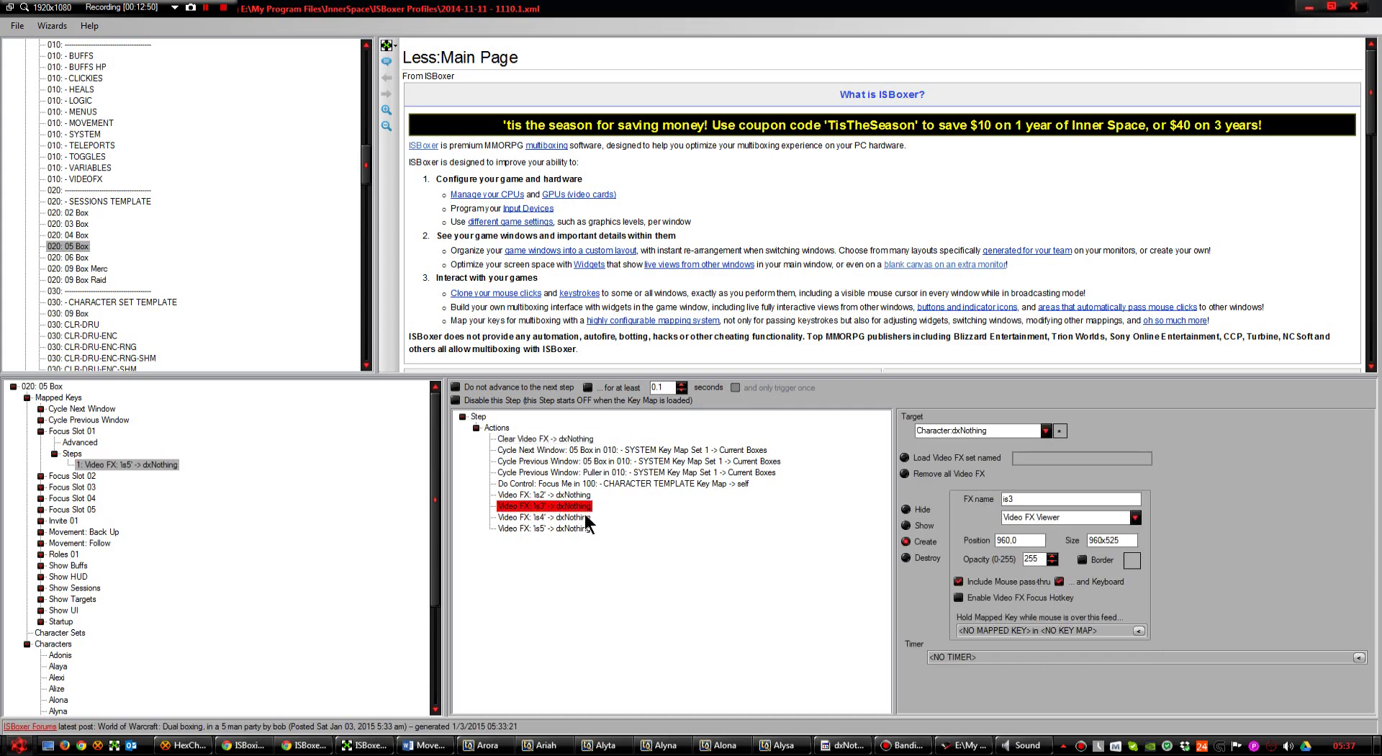
key("Up")
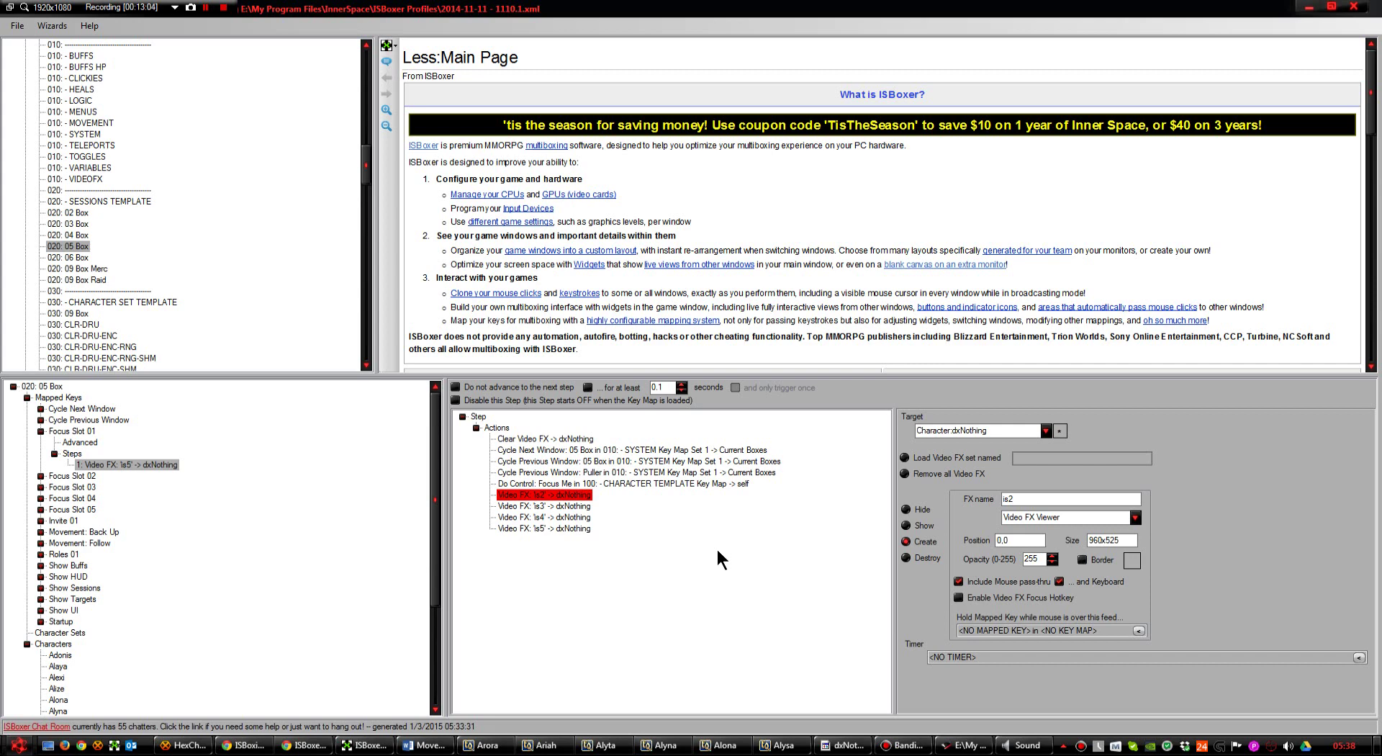
- In the 06 Box character set, place Alexi in slot 3, Alona in slot 4 and Alysa in slot 5
left_click(252, 230)
scroll(234, 237, "down", 15)
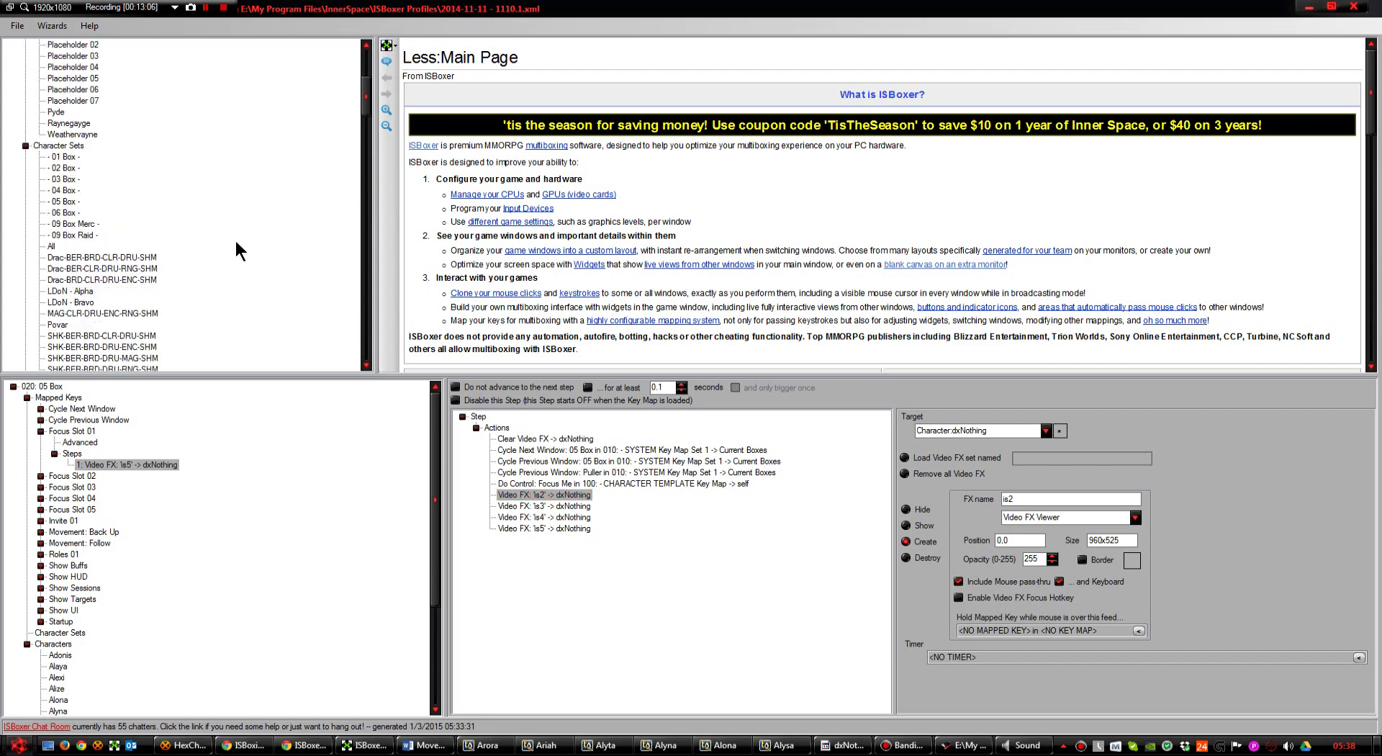
scroll(234, 245, "up", 2)
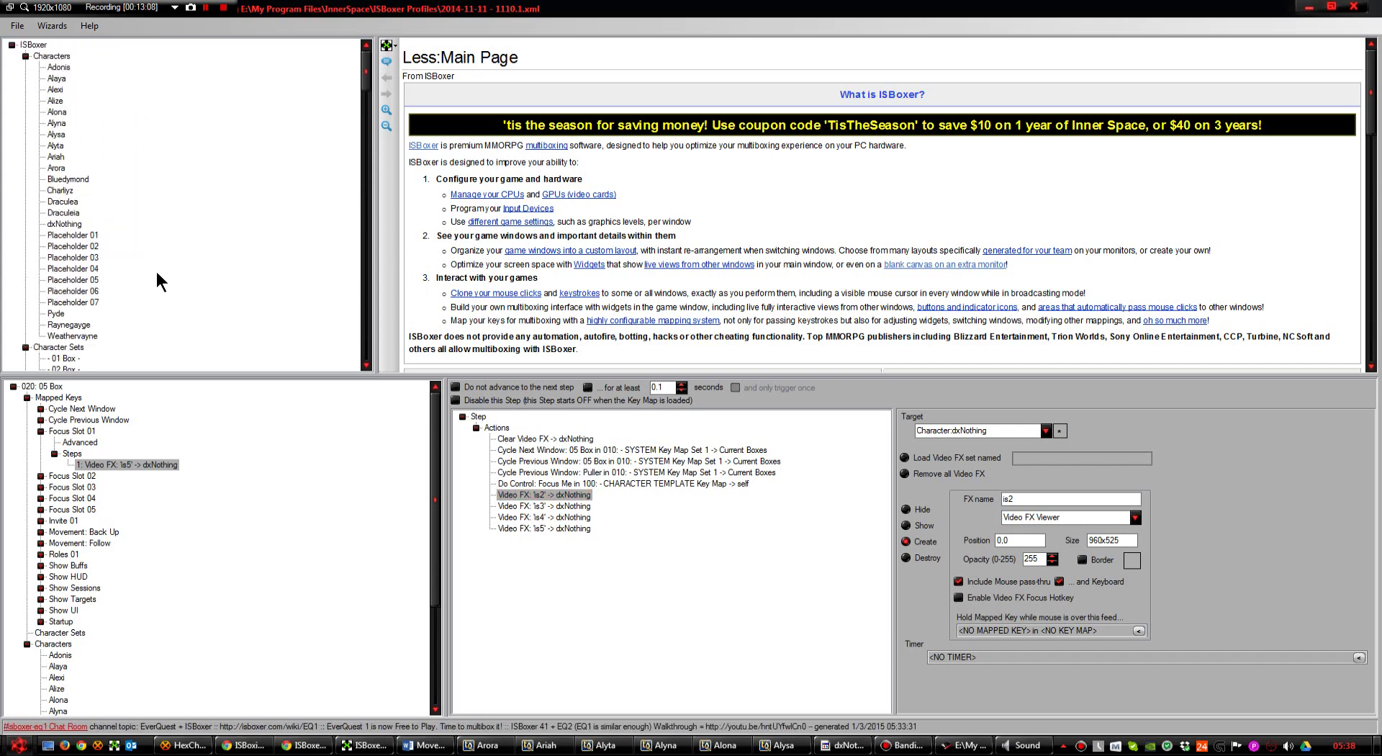
scroll(117, 227, "down", 6)
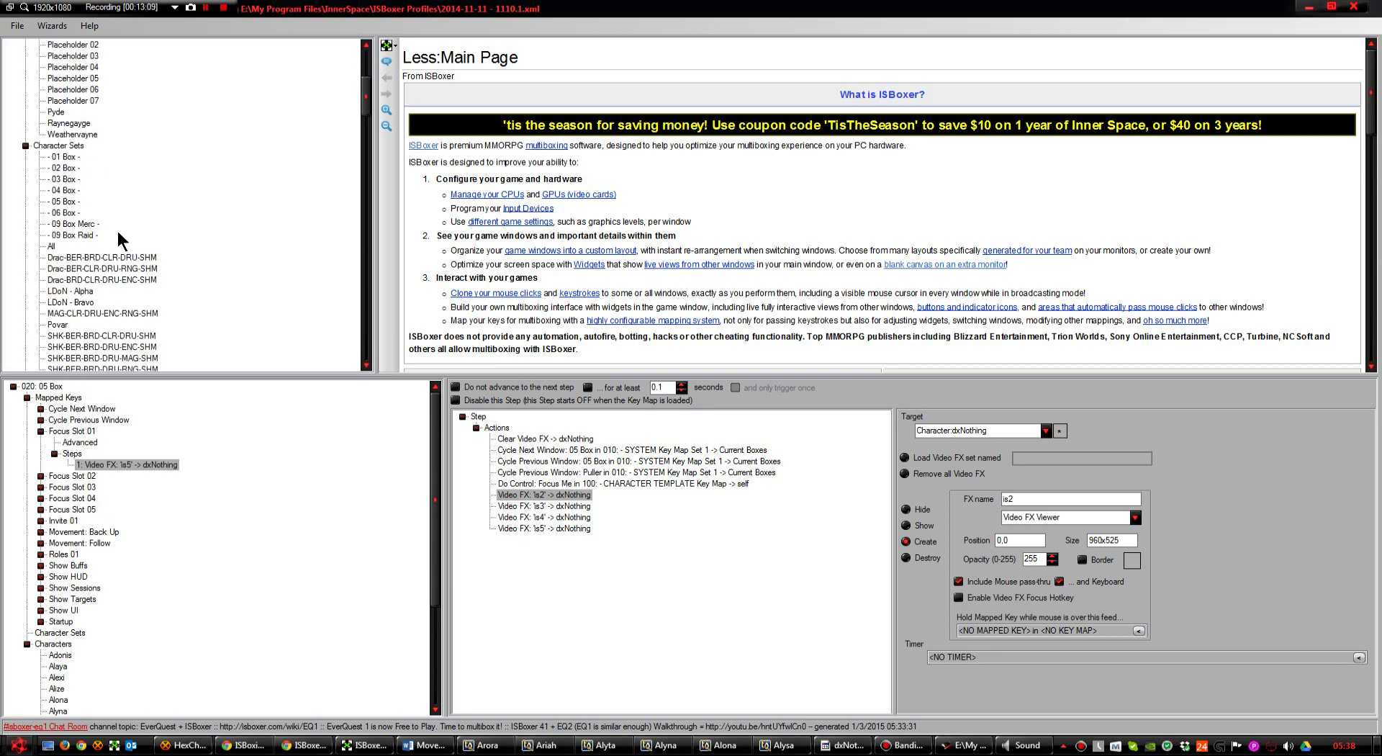
left_click(70, 211)
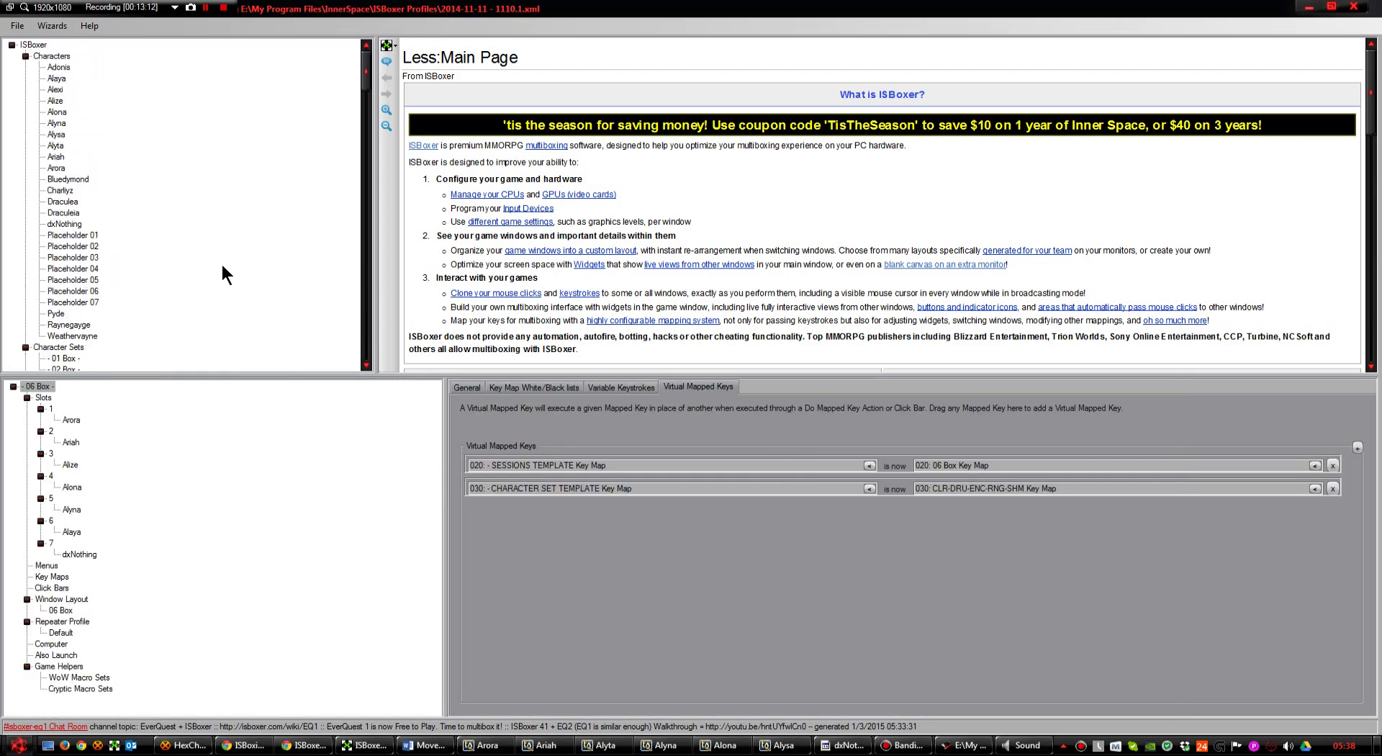
mouse_move(56, 92)
left_mouse_down()
mouse_move(149, 458)
mouse_move(72, 466)
left_mouse_up()
mouse_move(53, 136)
left_mouse_down()
mouse_move(105, 483)
mouse_move(81, 511)
left_mouse_up()
left_click_drag(62, 113, 69, 472)
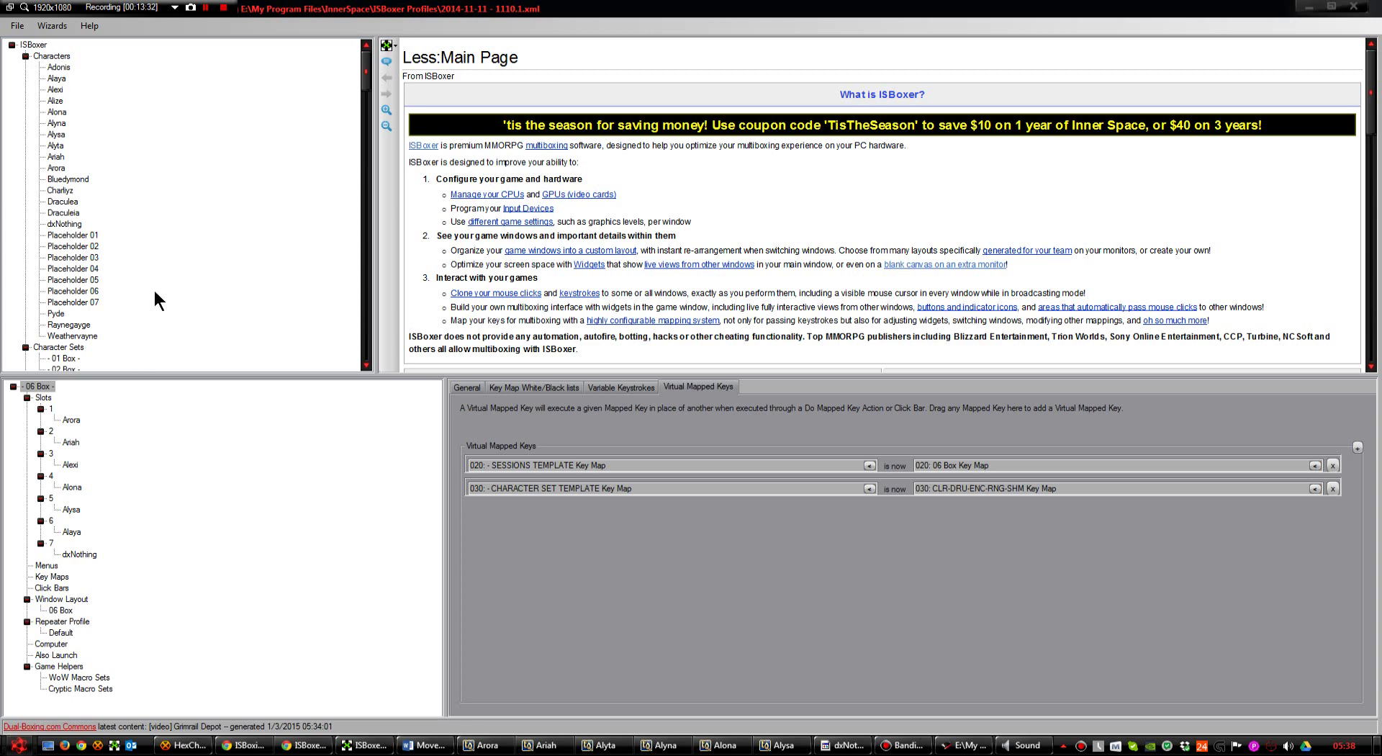
- Inspect the Control: Assist Me keystroke actions in 100: Arora, then return to EverQuest
scroll(154, 291, "down", 20)
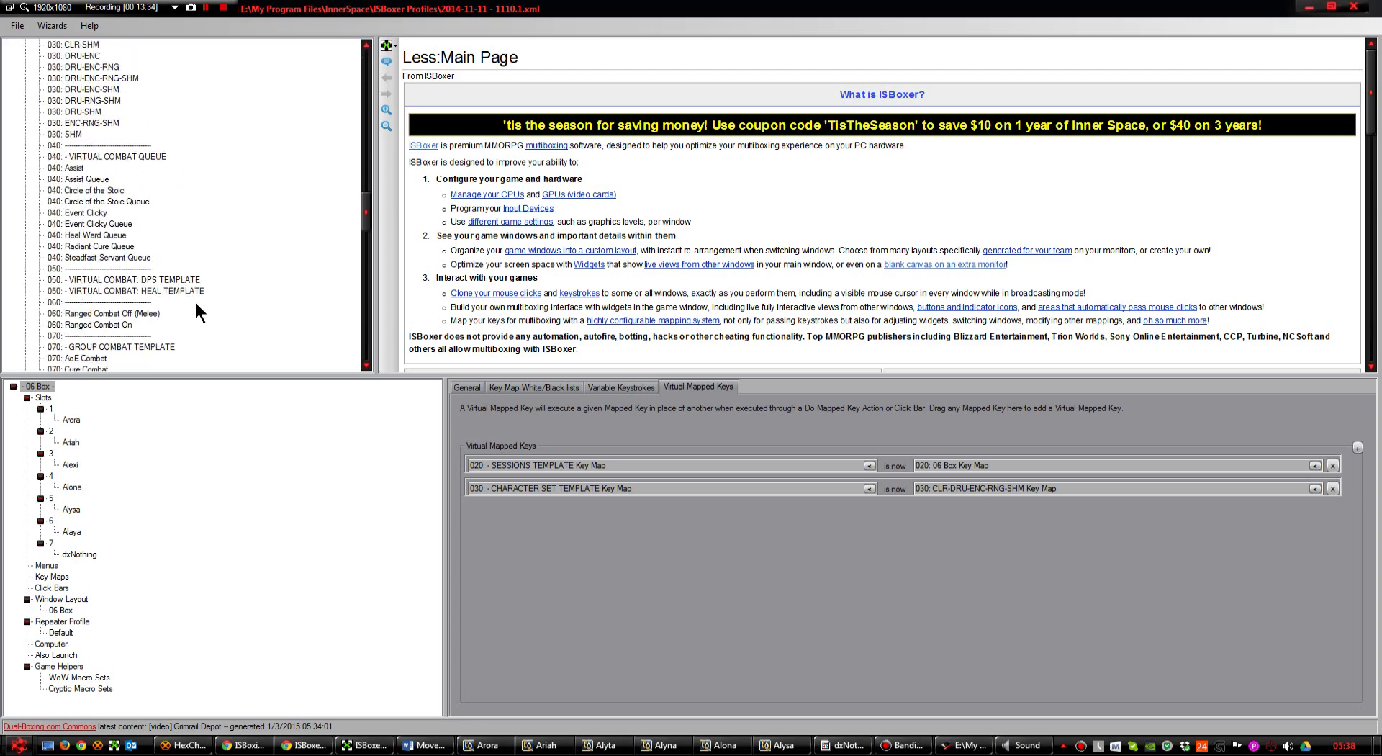
scroll(195, 304, "down", 15)
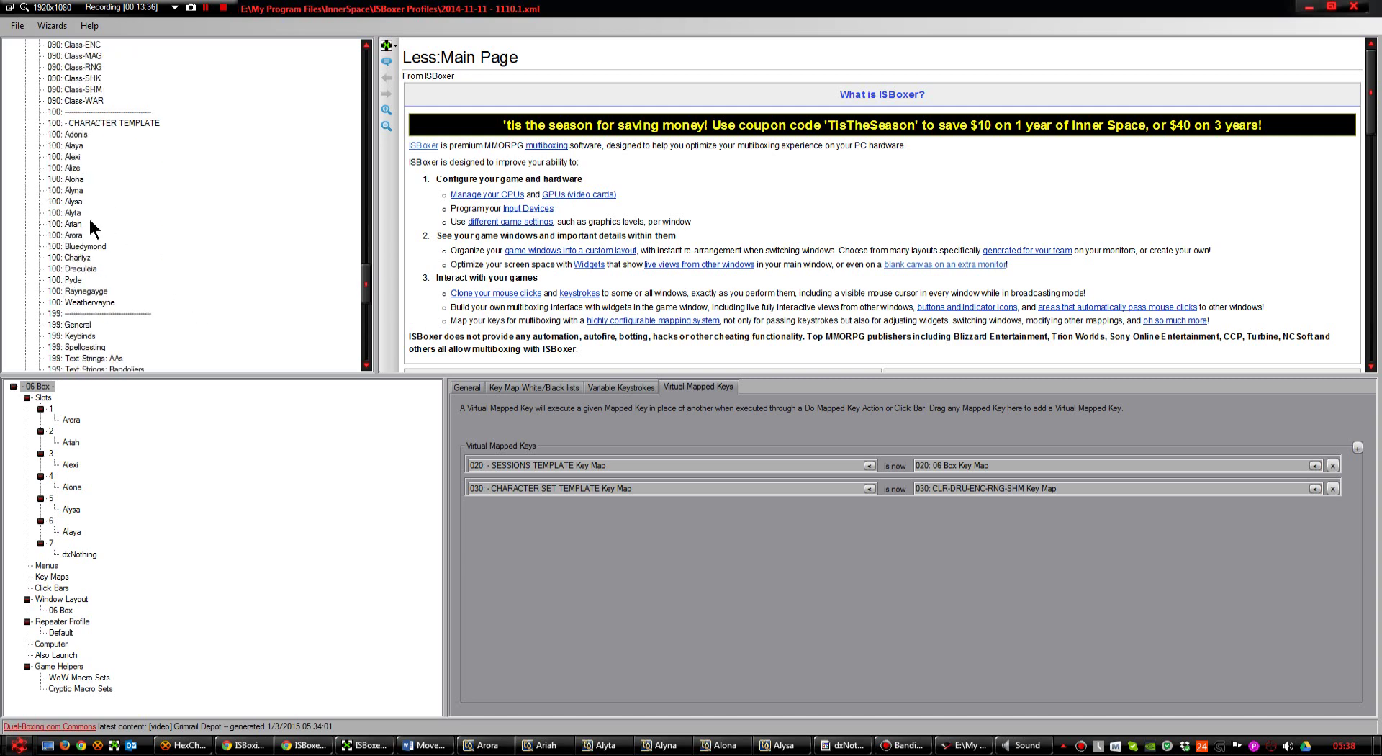
left_click(75, 236)
scroll(252, 477, "down", 15)
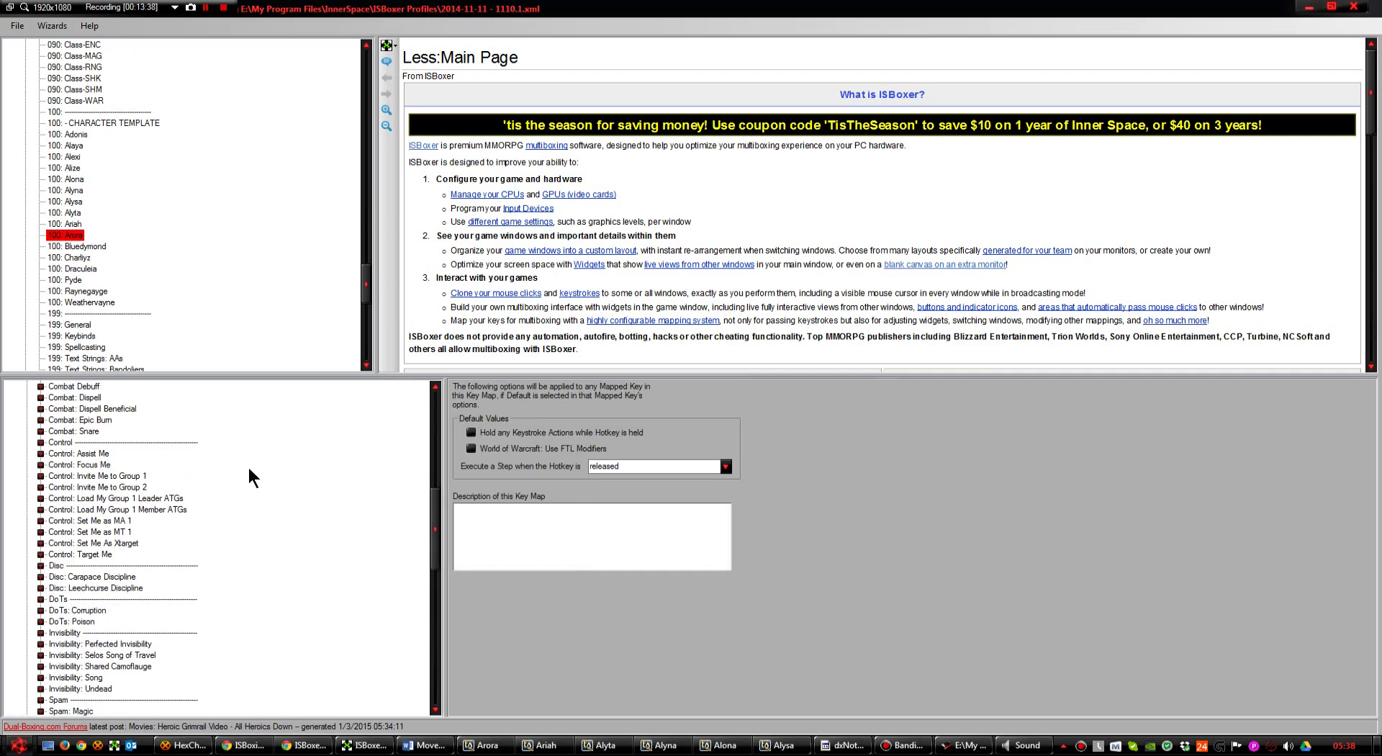
scroll(250, 477, "down", 2)
scroll(241, 477, "up", 6)
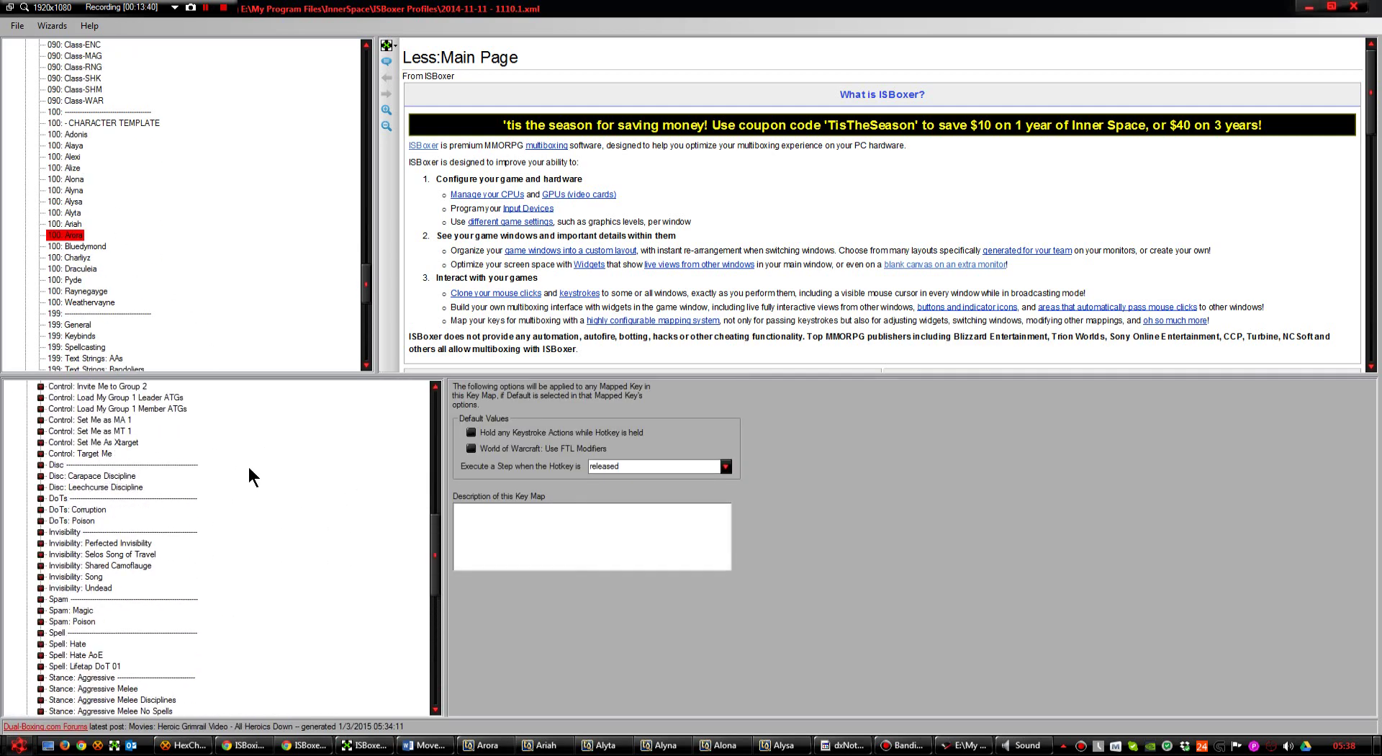
scroll(241, 477, "up", 3)
left_click(40, 520)
left_click(97, 552)
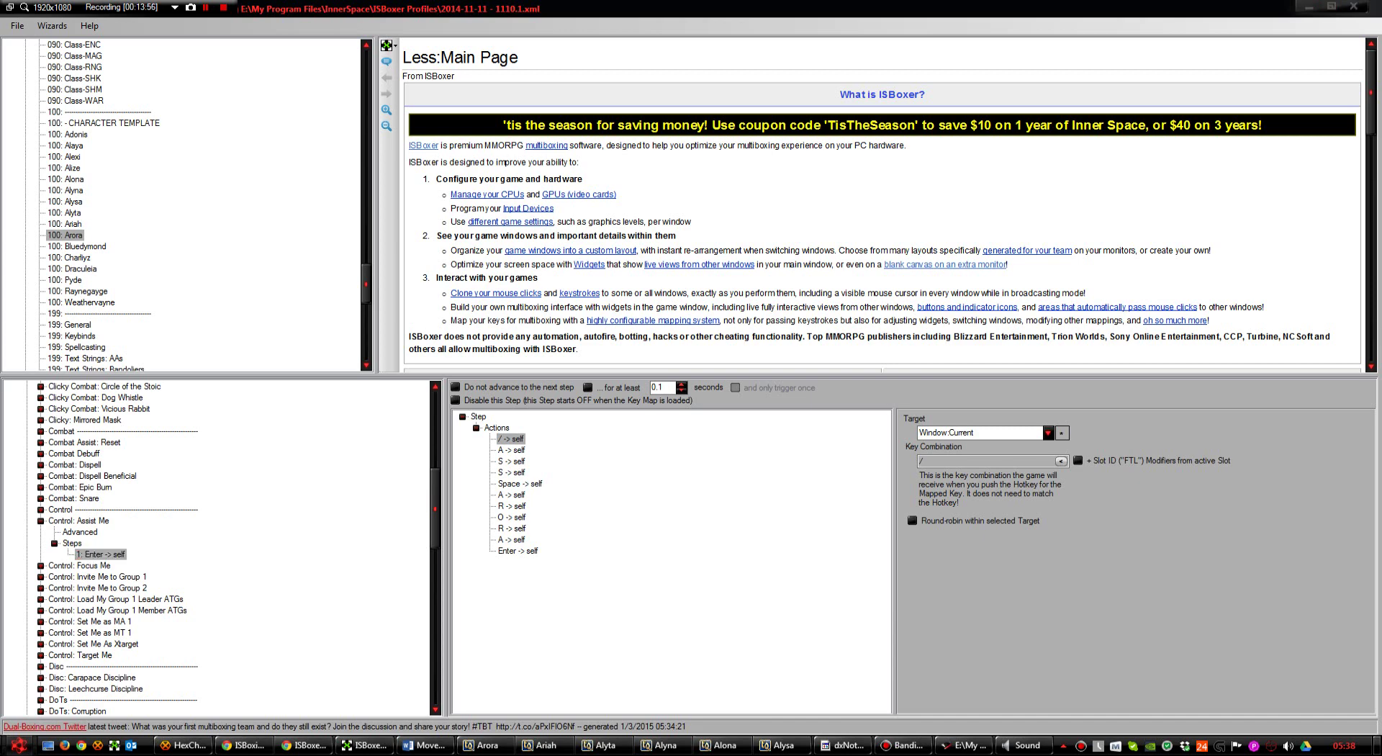
left_click(704, 487)
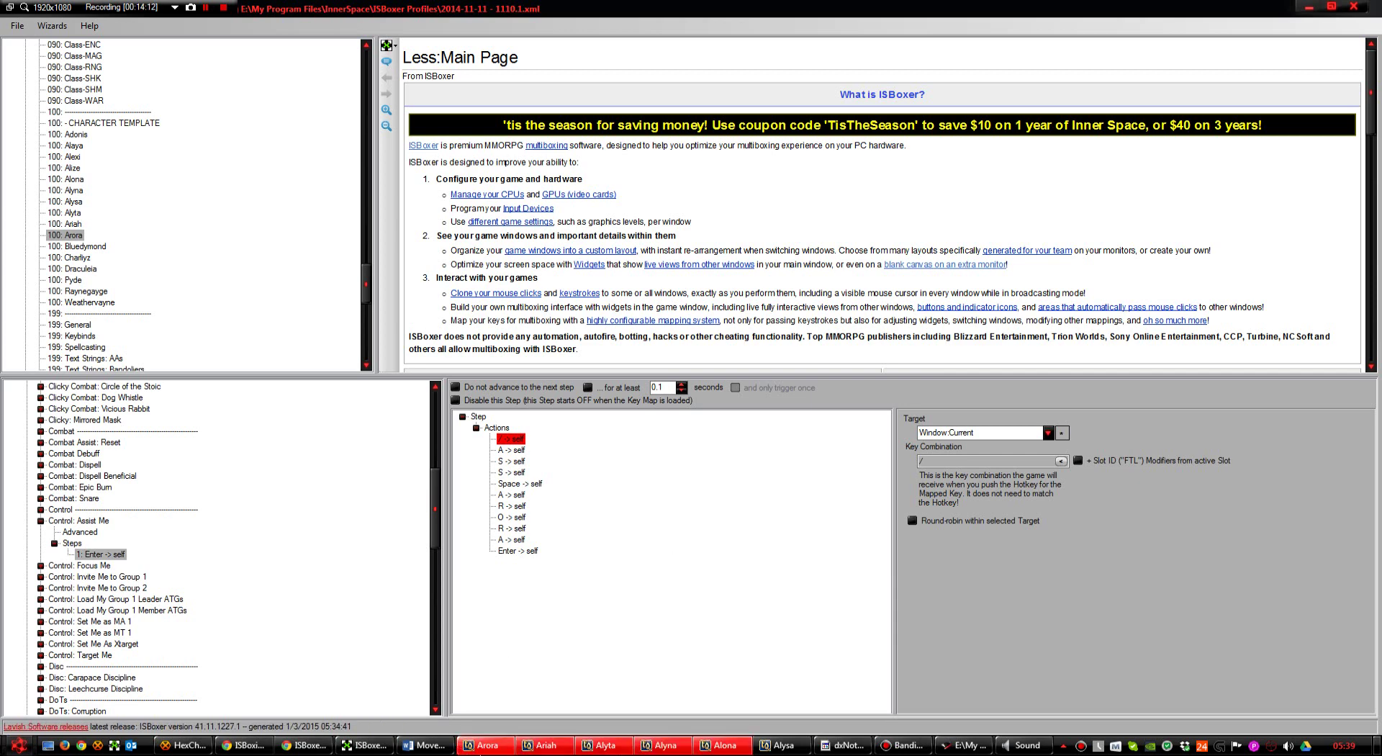
left_click(484, 745)
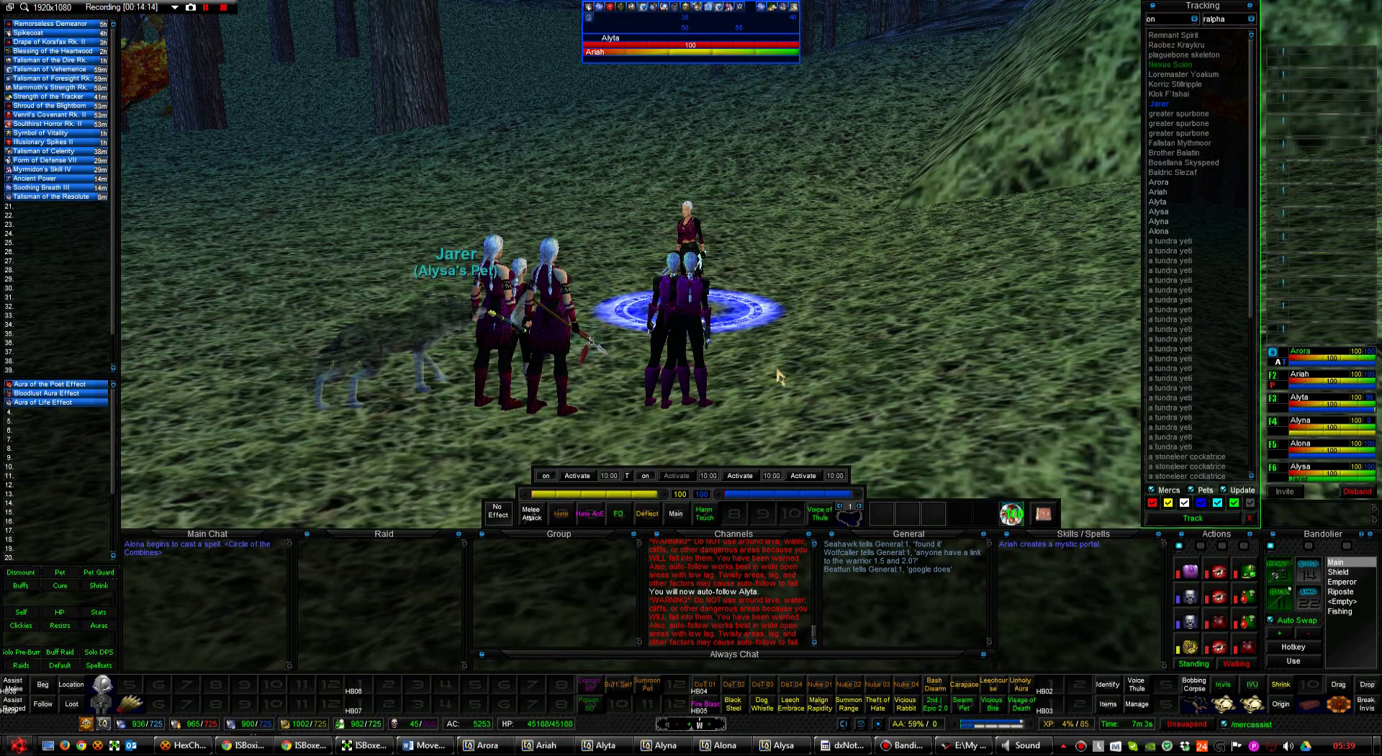